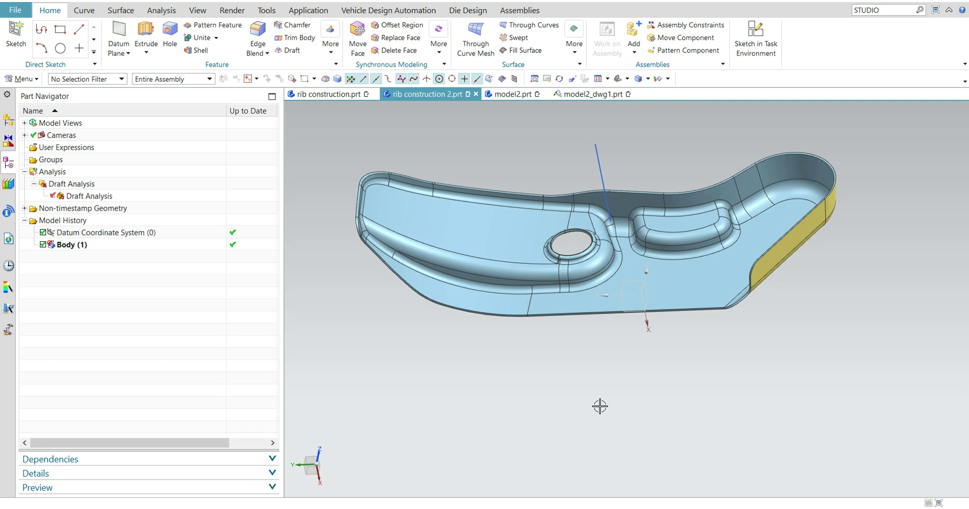
- Orbit and zoom around the shelled part to inspect its shape and inner floor
middle_click_drag(596, 413, 561, 400)
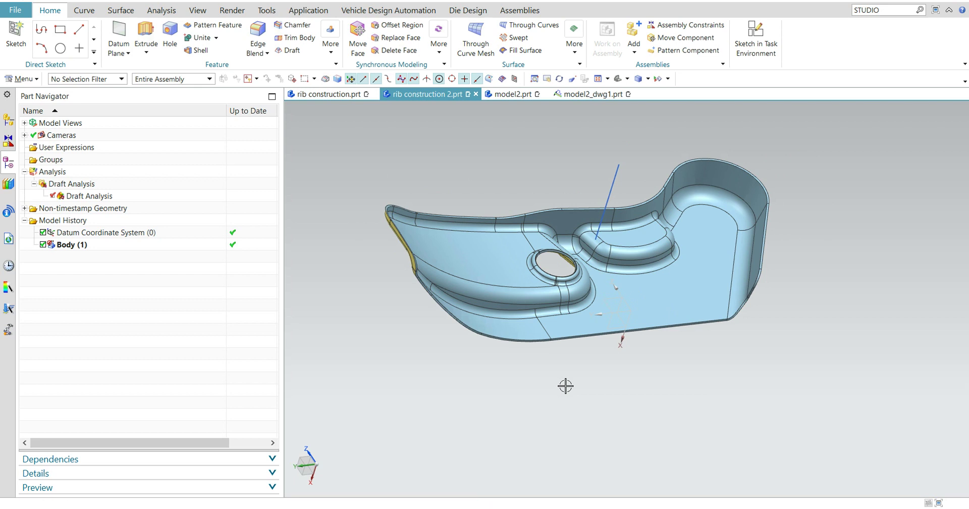
middle_click_drag(566, 385, 654, 395)
mouse_move(503, 395)
middle_mouse_down()
mouse_move(489, 366)
mouse_move(495, 395)
mouse_move(564, 404)
mouse_move(500, 398)
middle_mouse_up()
scroll(640, 391, "up", 1)
mouse_move(640, 391)
middle_mouse_down()
mouse_move(671, 411)
mouse_move(671, 395)
mouse_move(664, 407)
mouse_move(626, 403)
mouse_move(656, 403)
mouse_move(646, 397)
middle_mouse_up()
scroll(657, 404, "down", 3)
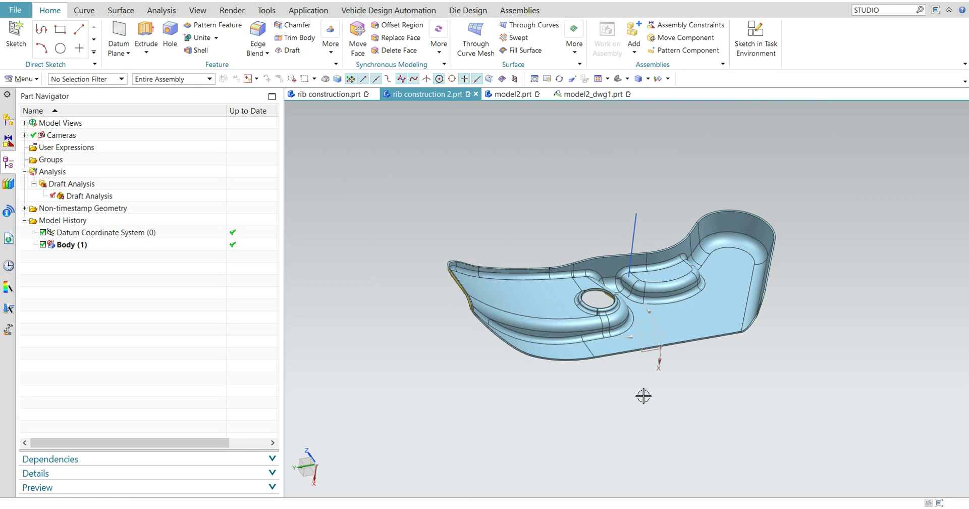
middle_click_drag(634, 401, 631, 389)
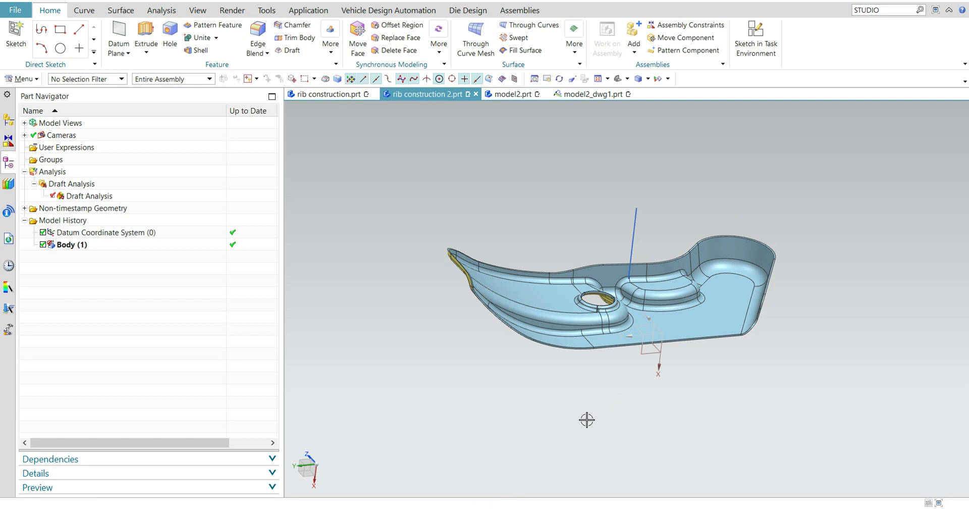
middle_click_drag(576, 420, 566, 423)
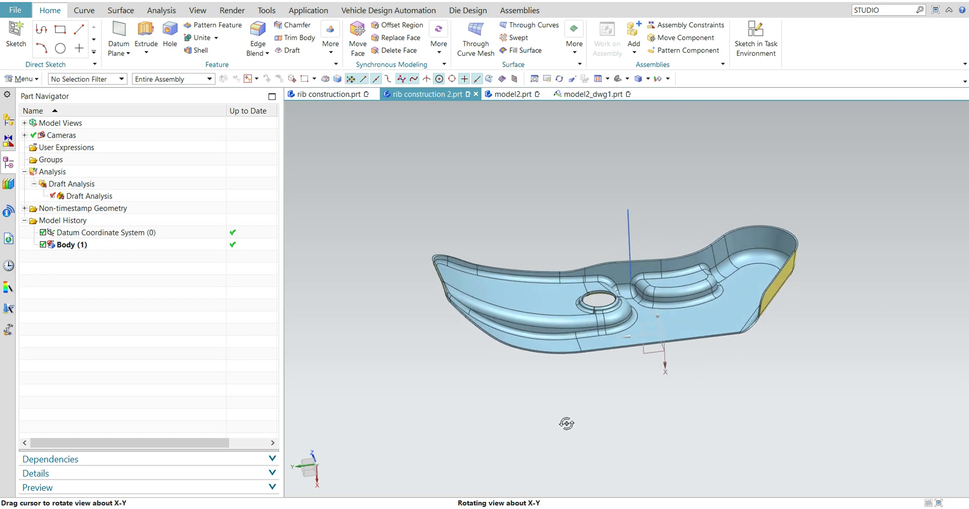
middle_click_drag(566, 423, 578, 432)
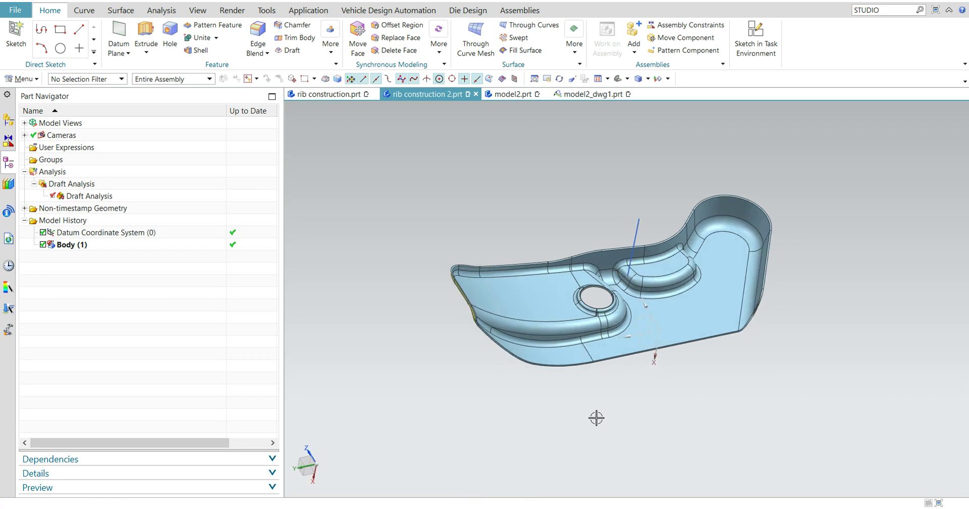
scroll(597, 417, "up", 2)
middle_click_drag(635, 415, 605, 422)
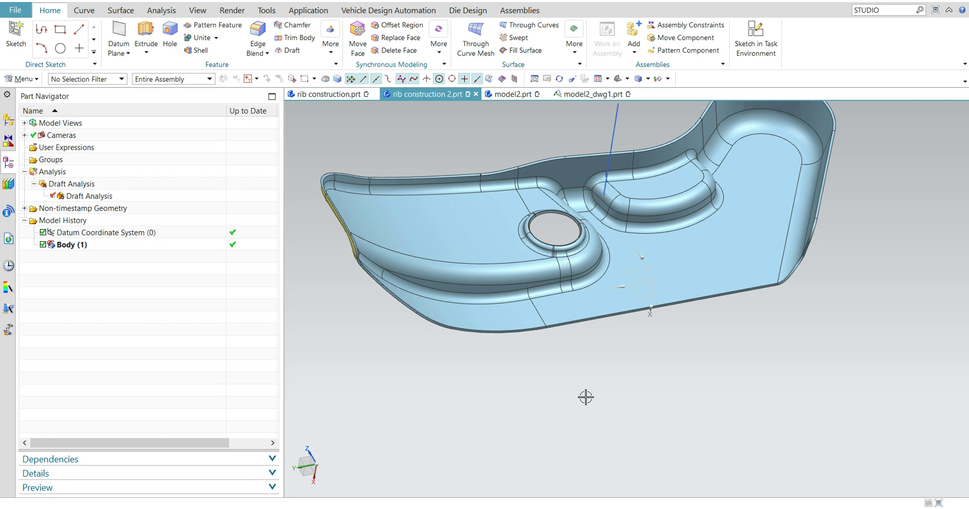
middle_click_drag(591, 402, 686, 459)
scroll(580, 363, "up", 3)
scroll(600, 410, "down", 3)
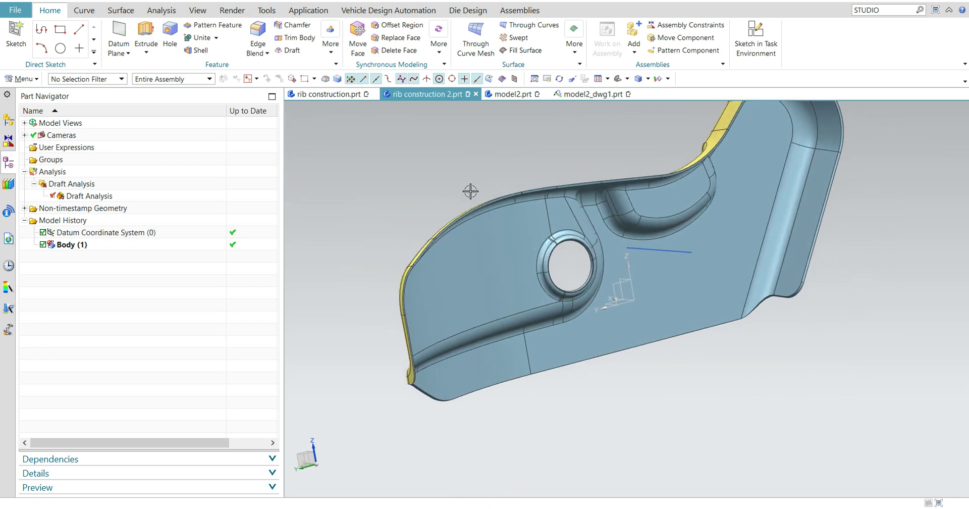
- Create a sketch on the datum YZ plane with its horizontal reference along the Y axis
left_click(755, 25)
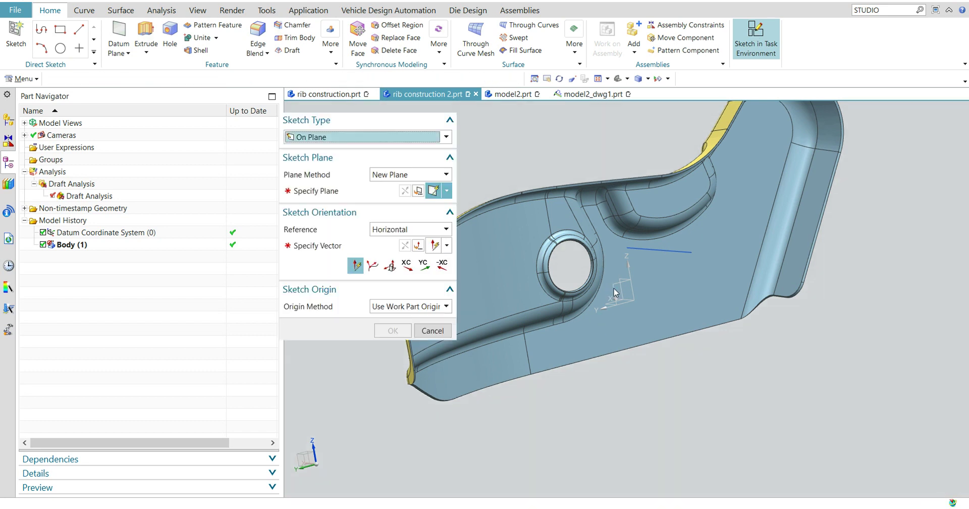
left_click(616, 283)
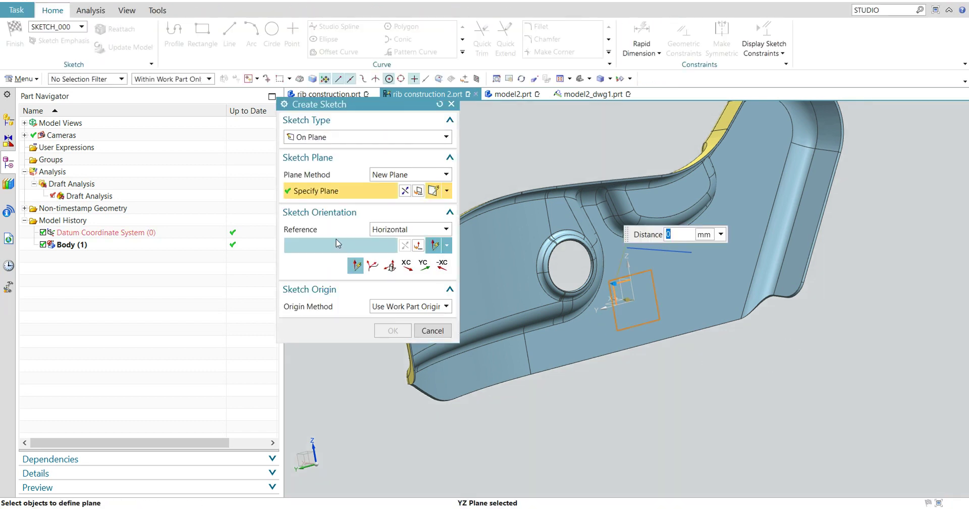
left_click(608, 302)
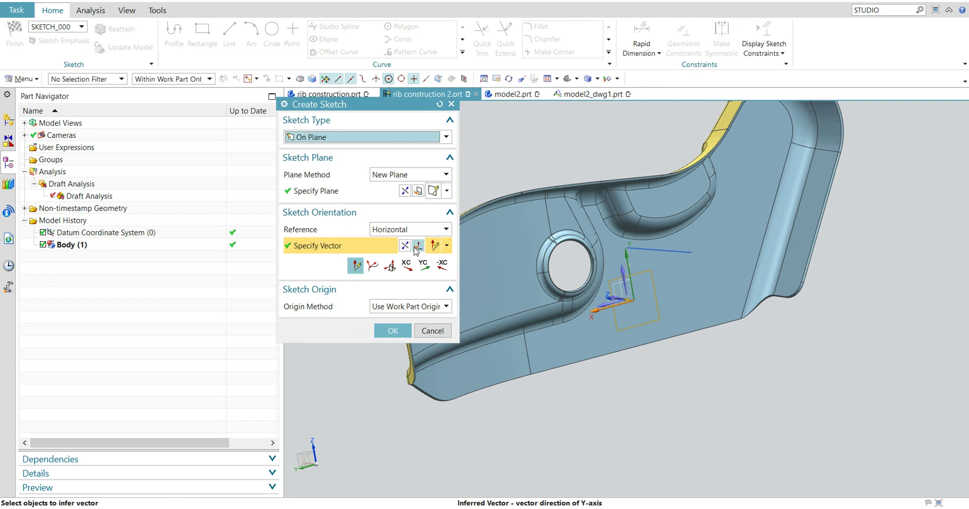
middle_click_drag(696, 378, 682, 400)
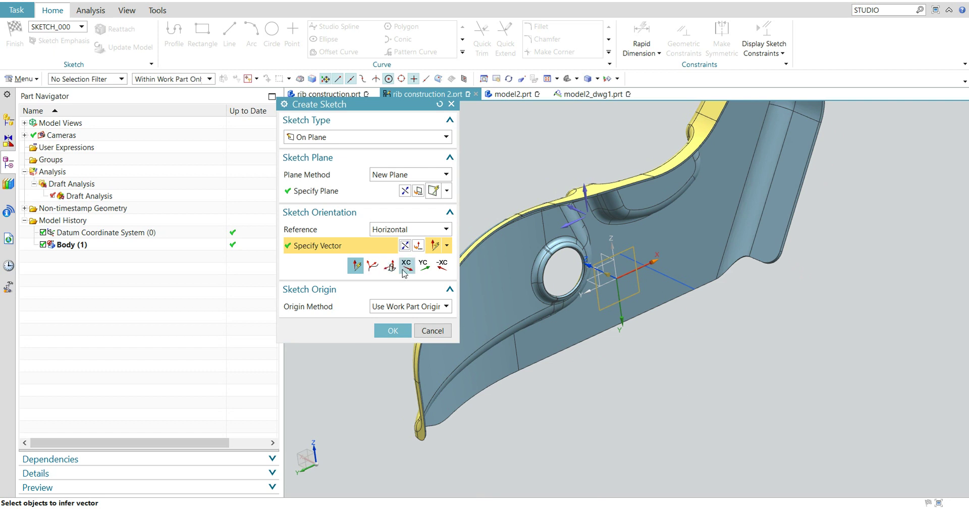
left_click(407, 192)
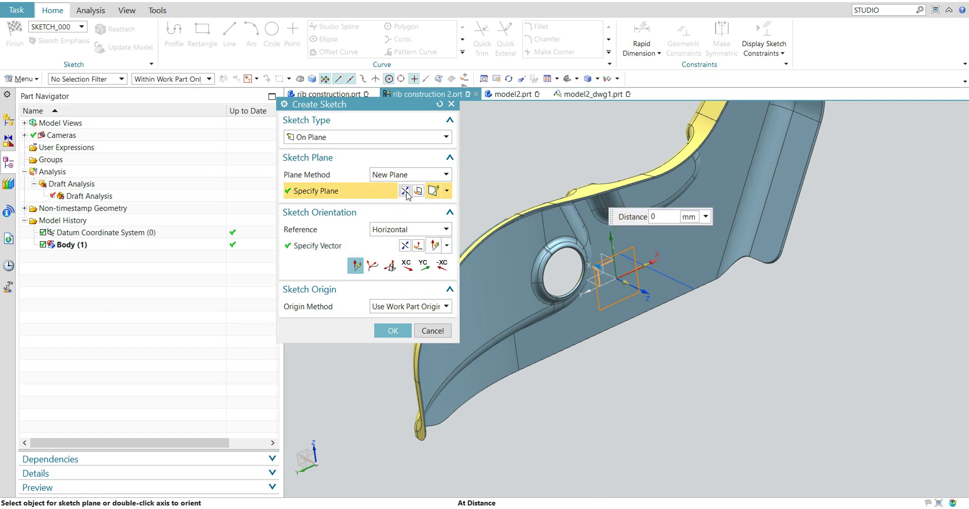
left_click(393, 330)
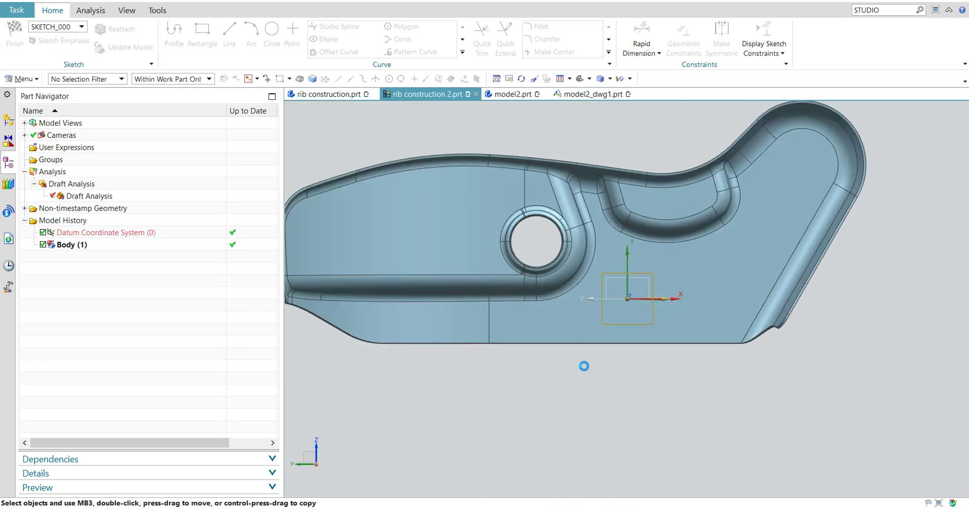
mouse_move(648, 400)
middle_mouse_down("shift")
mouse_move(612, 401)
mouse_move(585, 426)
middle_mouse_up("shift")
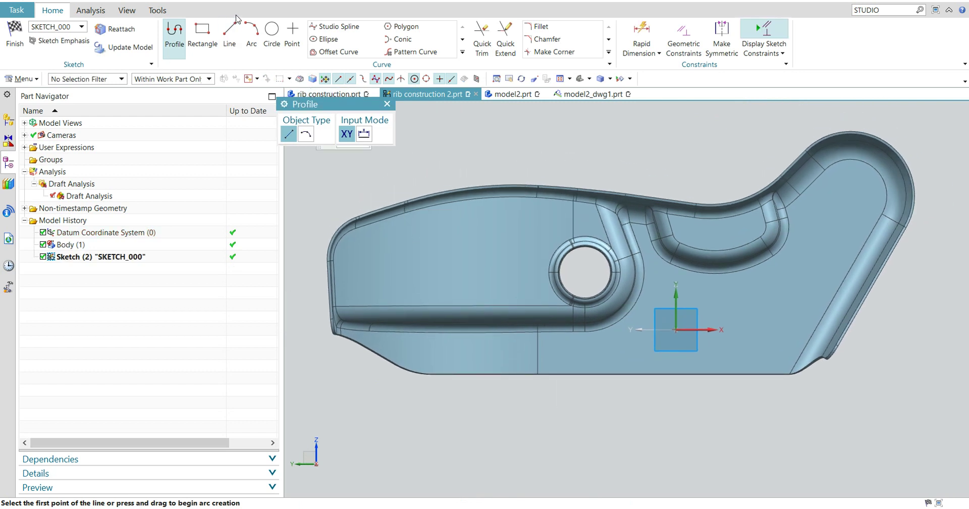
- Draw a vertical line crossing the part's left end
left_click(230, 32)
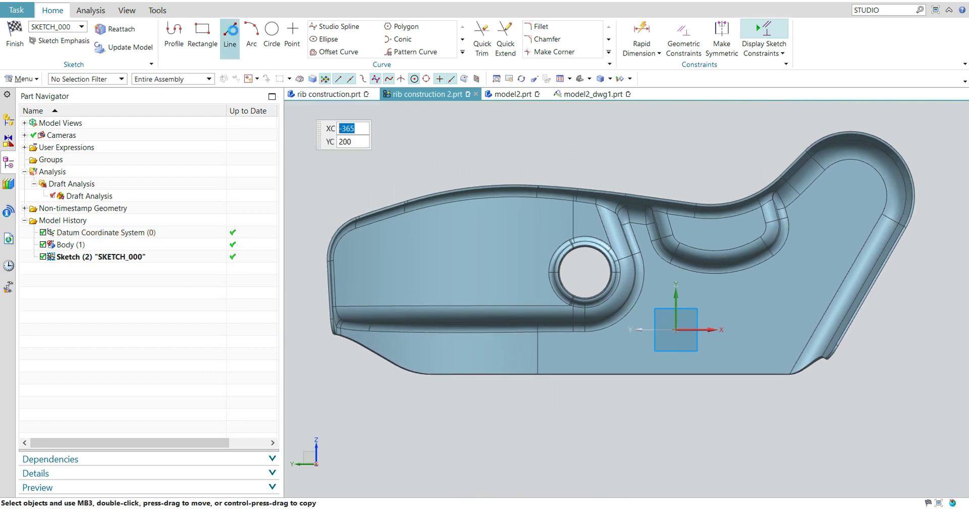
left_click(407, 174)
left_click(407, 392)
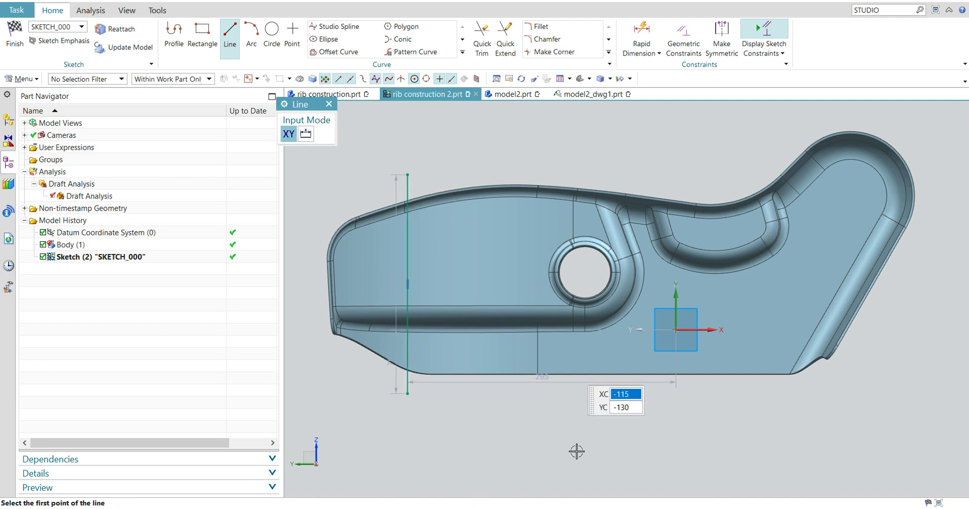
key("Escape")
- Pattern the vertical line linearly along X into 4 lines spaced 50 mm apart
left_click(340, 53)
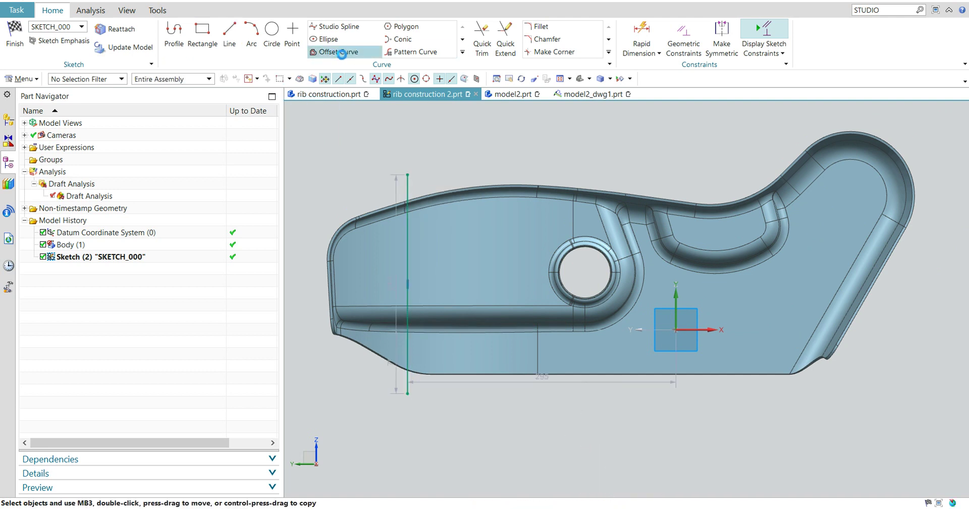
left_click(411, 52)
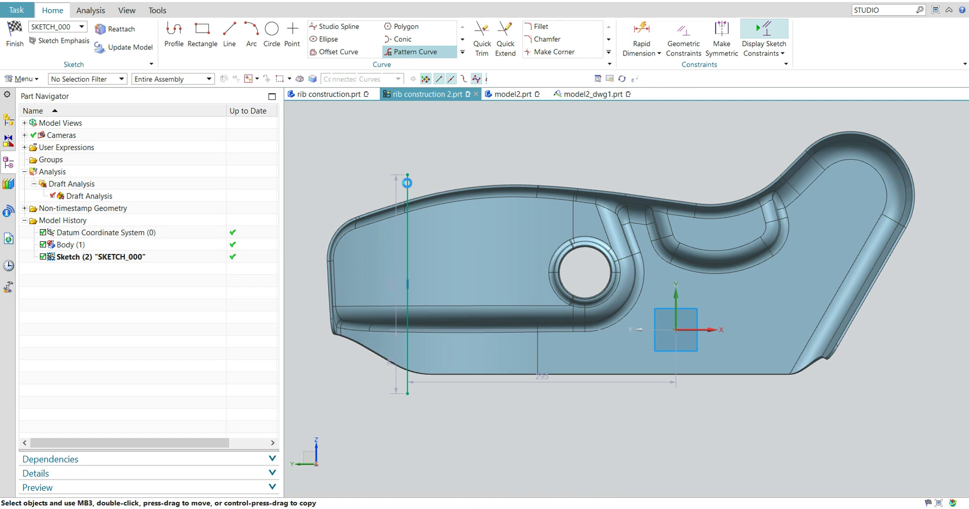
left_click(407, 178)
left_click(383, 108)
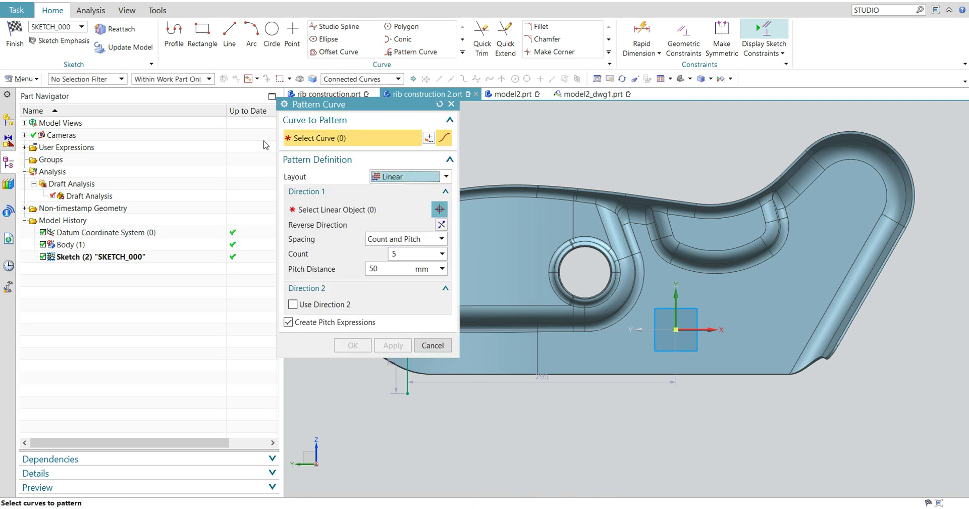
mouse_move(343, 107)
left_mouse_down()
mouse_move(349, 97)
mouse_move(354, 135)
mouse_move(222, 136)
left_mouse_up()
left_click(408, 186)
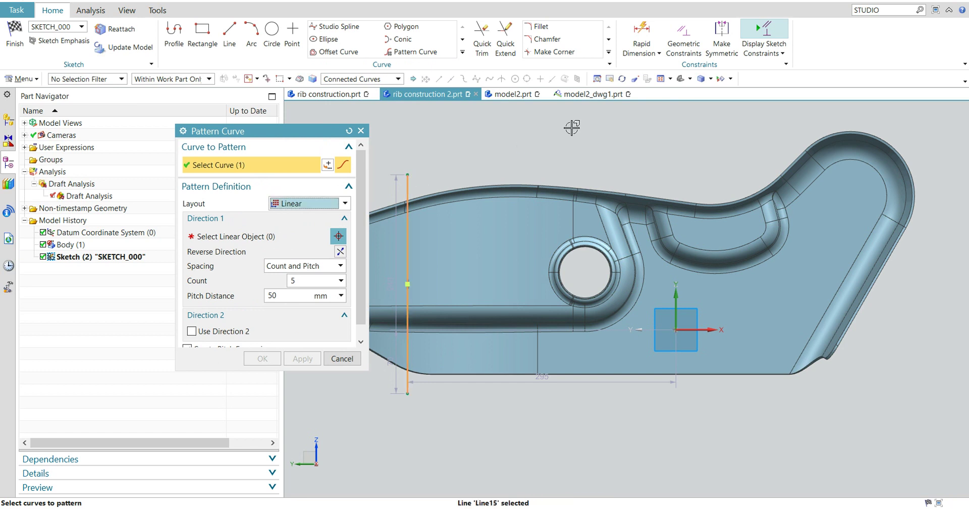
left_click(290, 234)
left_click(704, 331)
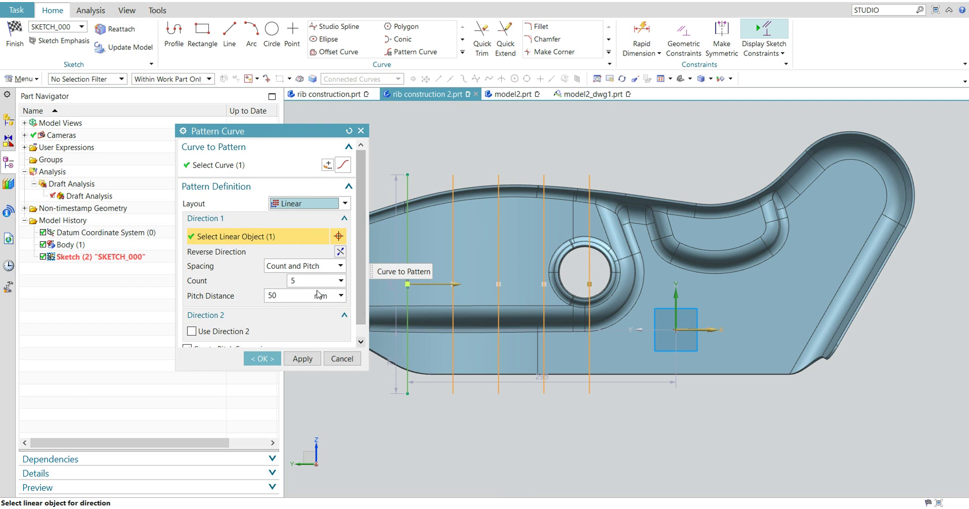
left_click_drag(312, 282, 239, 294)
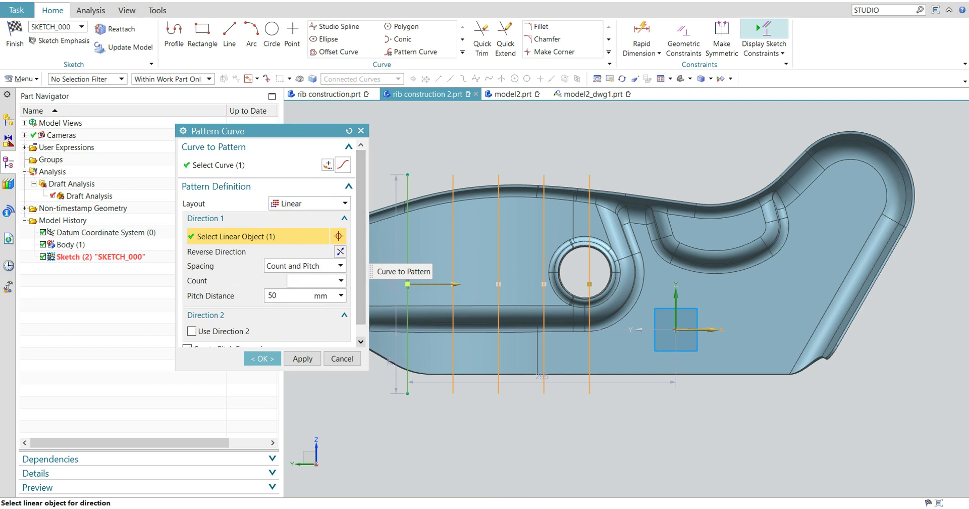
left_click(266, 359)
scroll(471, 413, "up", 3)
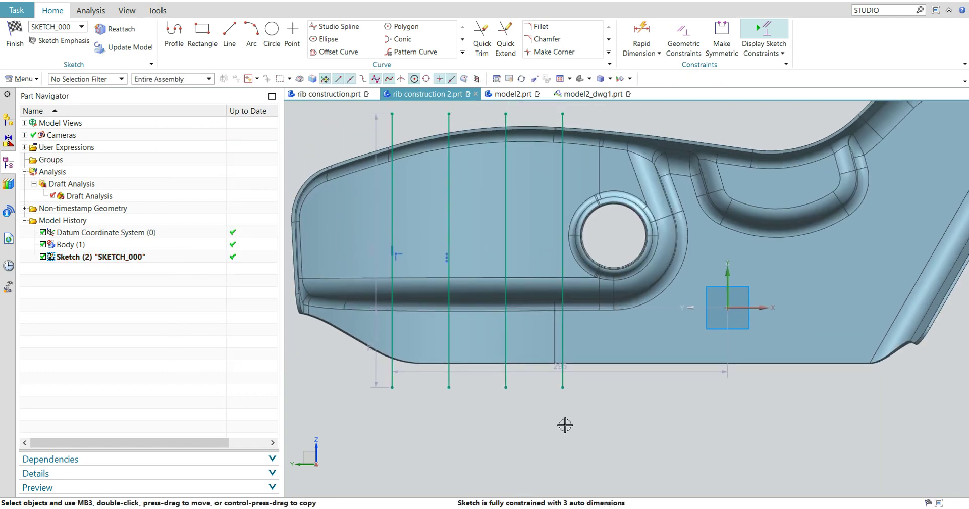
- Draw a horizontal line below the part across the vertical rib lines
left_click(230, 33)
left_click(363, 375)
left_click(642, 375)
key("Escape")
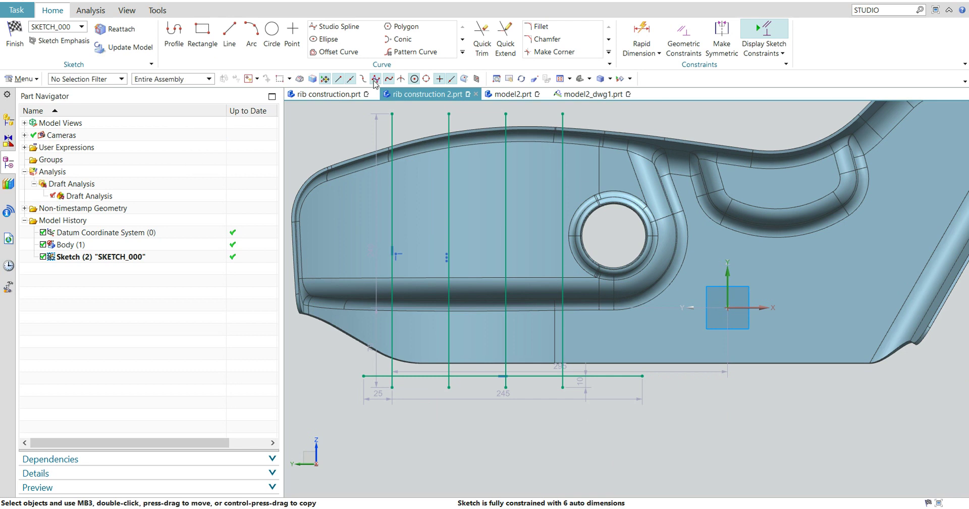
- Pattern the horizontal line along the vertical axis into 5 lines 50 mm apart
left_click(408, 52)
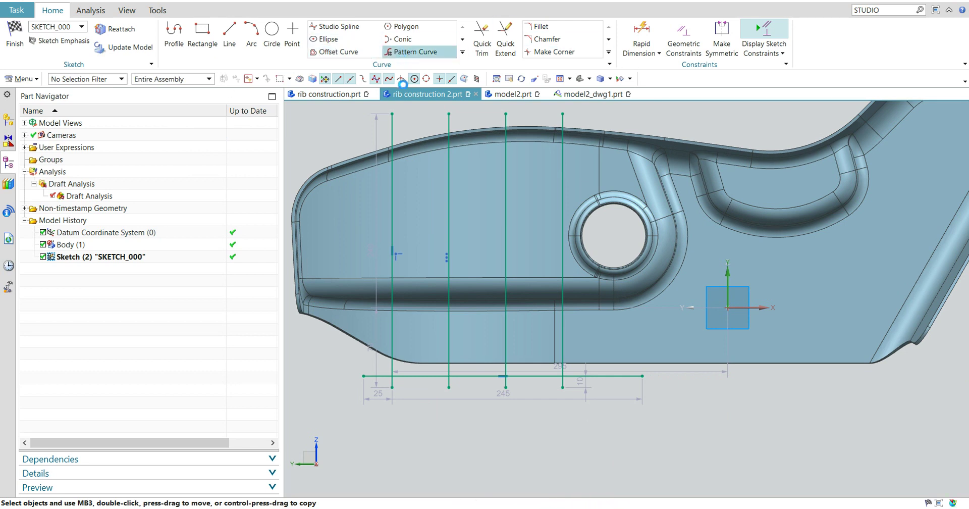
left_click(423, 376)
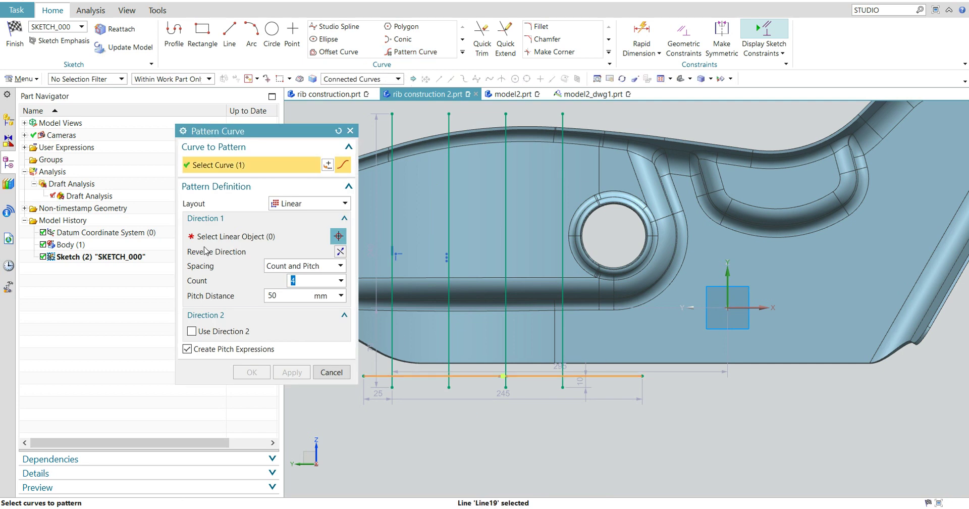
left_click(731, 280)
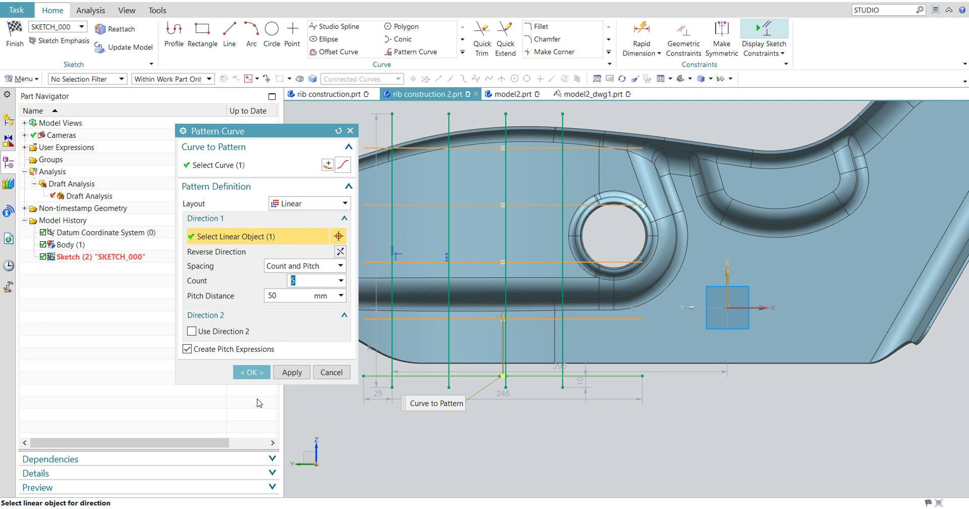
left_click(260, 374)
mouse_move(521, 427)
middle_mouse_down()
mouse_move(545, 435)
mouse_move(547, 423)
mouse_move(495, 392)
mouse_move(516, 386)
mouse_move(493, 403)
mouse_move(567, 402)
mouse_move(579, 368)
mouse_move(570, 399)
middle_mouse_up()
scroll(567, 411, "up", 10)
- Finish the rib-grid sketch and return to modelling
mouse_move(548, 448)
middle_mouse_down()
mouse_move(573, 433)
mouse_move(571, 469)
mouse_move(473, 350)
middle_mouse_up()
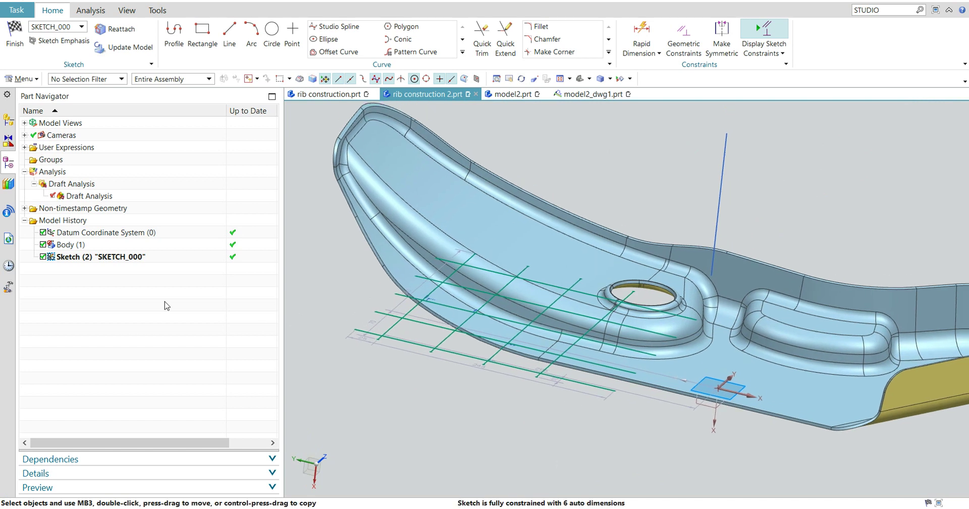
left_click(14, 35)
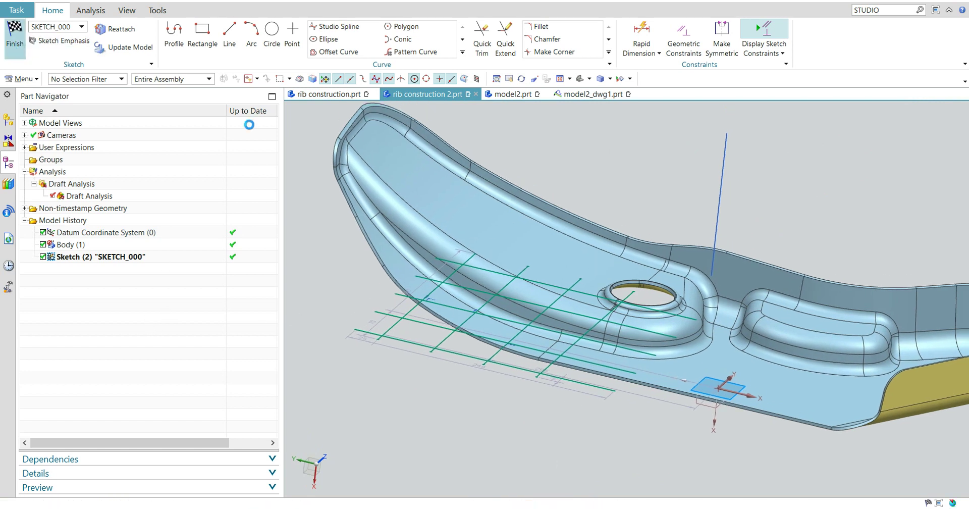
scroll(545, 387, "up", 1)
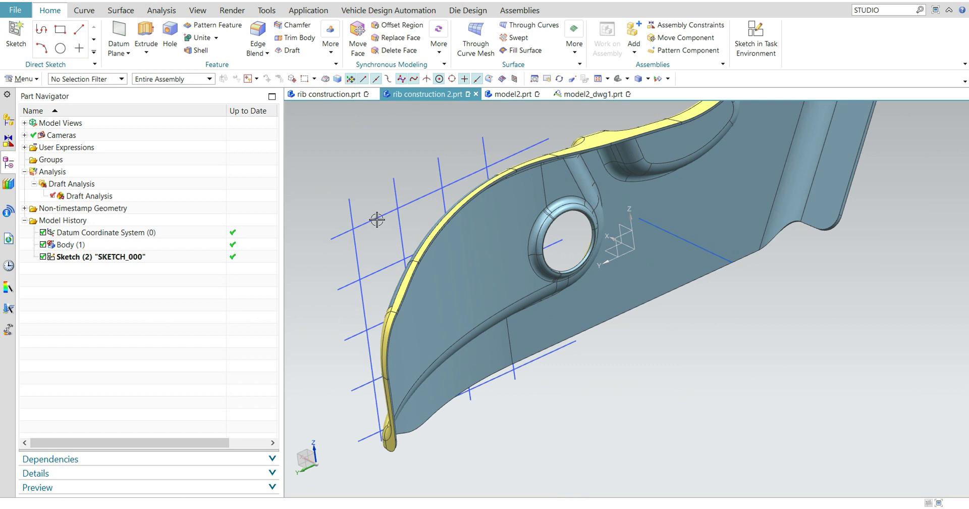
- Reopen SKETCH_000 and pan its rib grid into view for trimming
double_click(376, 219)
scroll(341, 156, "up", 2)
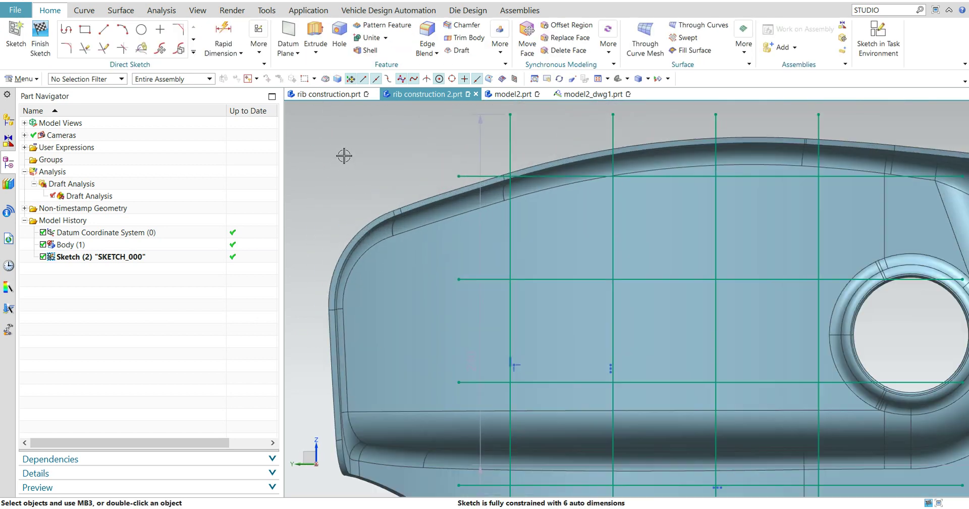
middle_click_drag(417, 201, 372, 192, "shift")
mouse_move(493, 126)
middle_mouse_down("shift")
mouse_move(470, 184)
mouse_move(428, 203)
mouse_move(470, 156)
middle_mouse_up("shift")
scroll(447, 199, "down", 1)
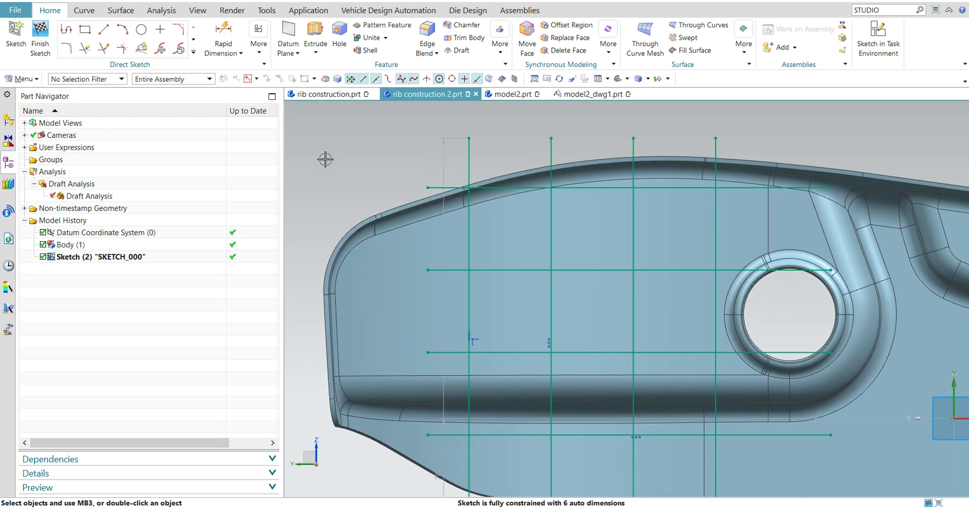
left_click(83, 49)
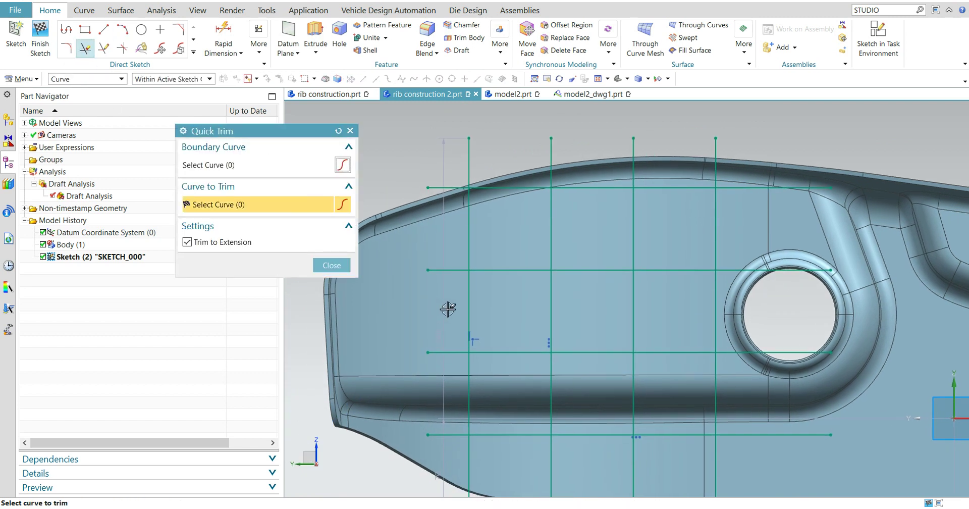
- Trim verticals between the middle horizontals, then extend and trim a horizontal at the hole-side vertical
left_click(469, 311)
left_click_drag(641, 311, 727, 317)
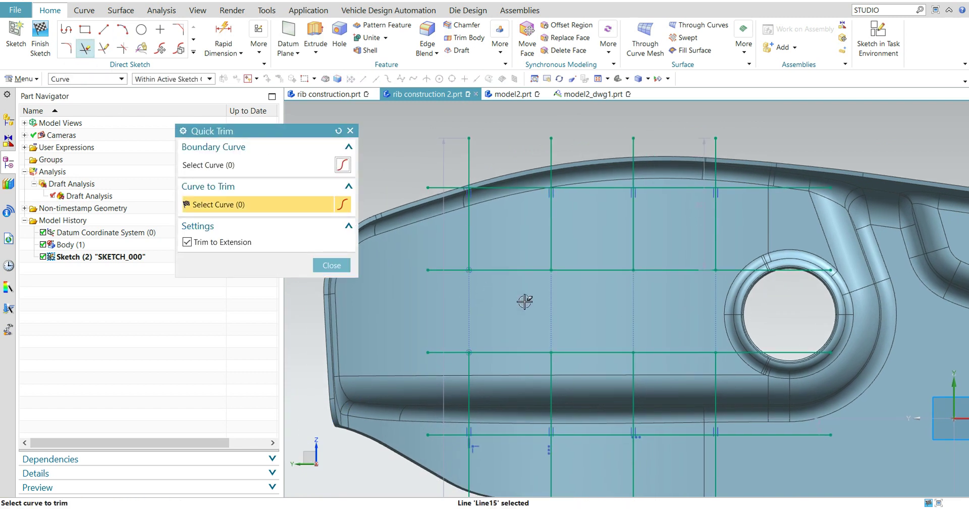
left_click(332, 265)
left_click(103, 48)
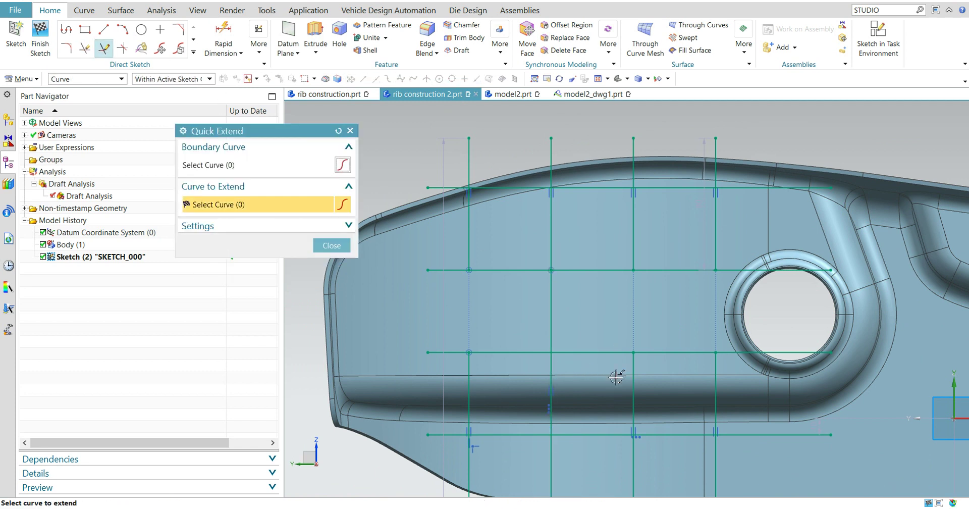
left_click(803, 355)
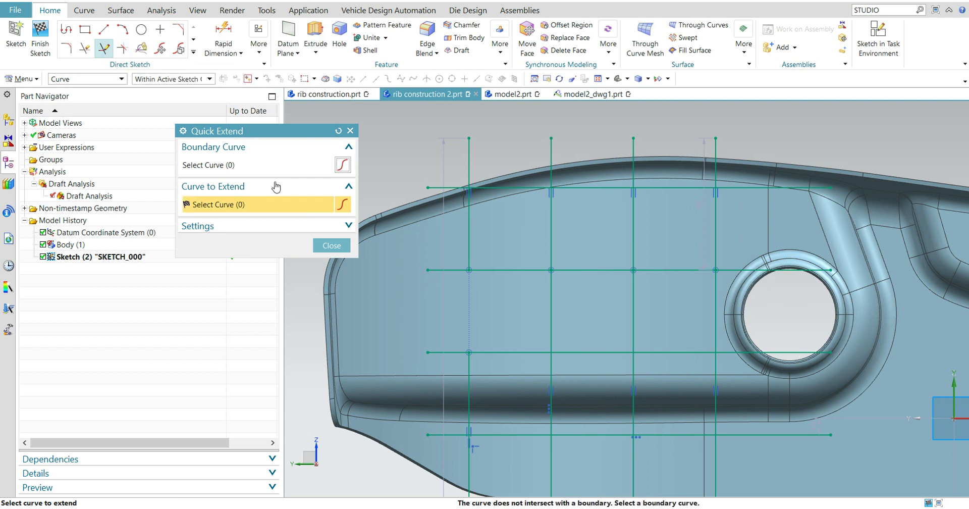
left_click(86, 50)
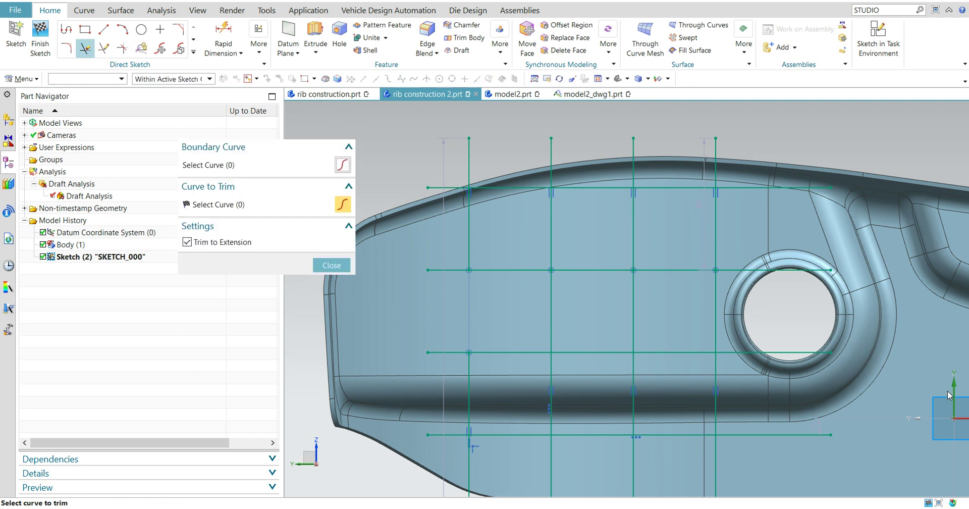
left_click(793, 266)
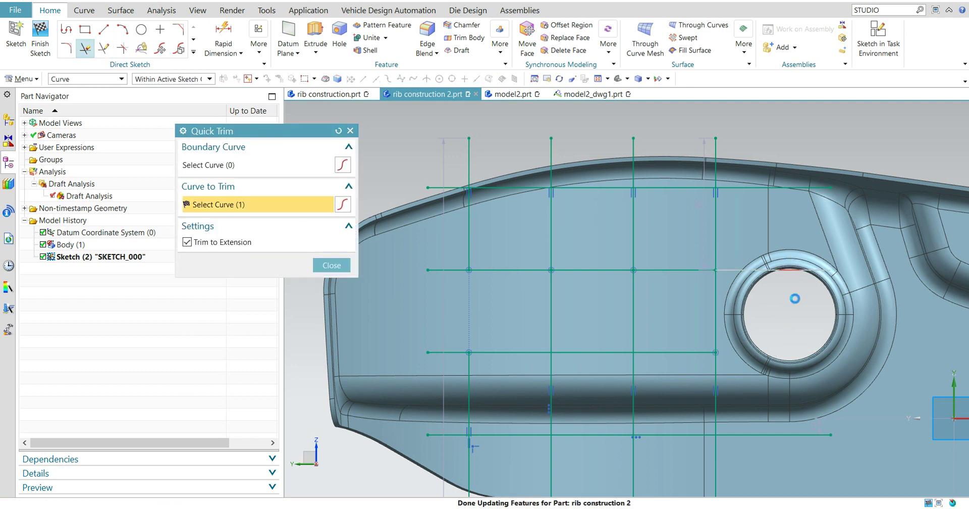
- Trim the top line's left stub and the vertical stub above it, then undo the last trim
mouse_move(709, 297)
middle_mouse_down("shift")
mouse_move(676, 301)
mouse_move(659, 325)
middle_mouse_up("shift")
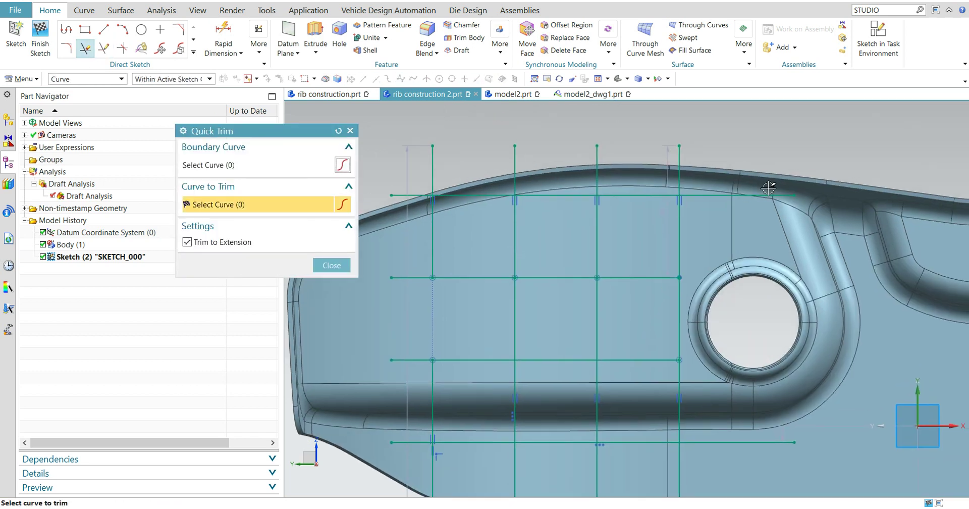
mouse_move(742, 352)
middle_mouse_down("shift")
mouse_move(774, 266)
mouse_move(780, 342)
middle_mouse_up("shift")
left_click(431, 173)
left_click(453, 141)
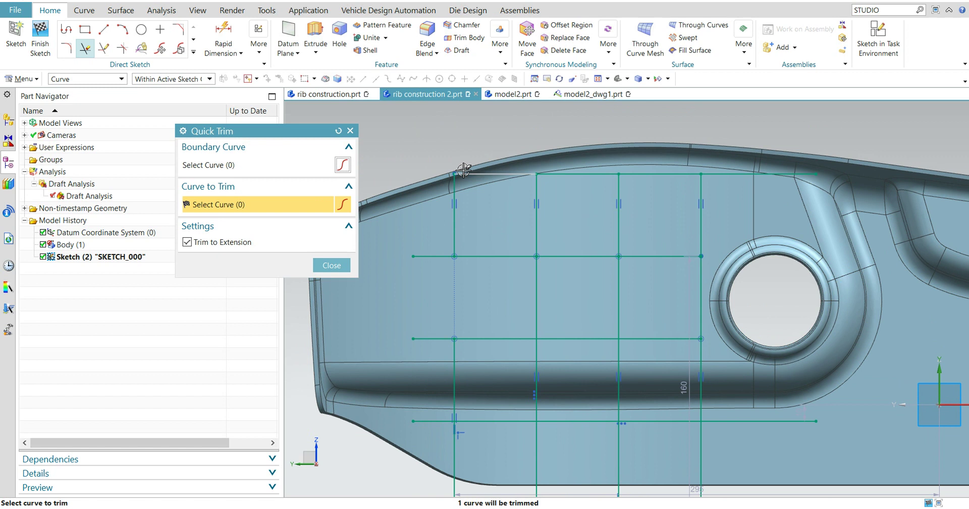
left_click(329, 265)
key("ctrl+z")
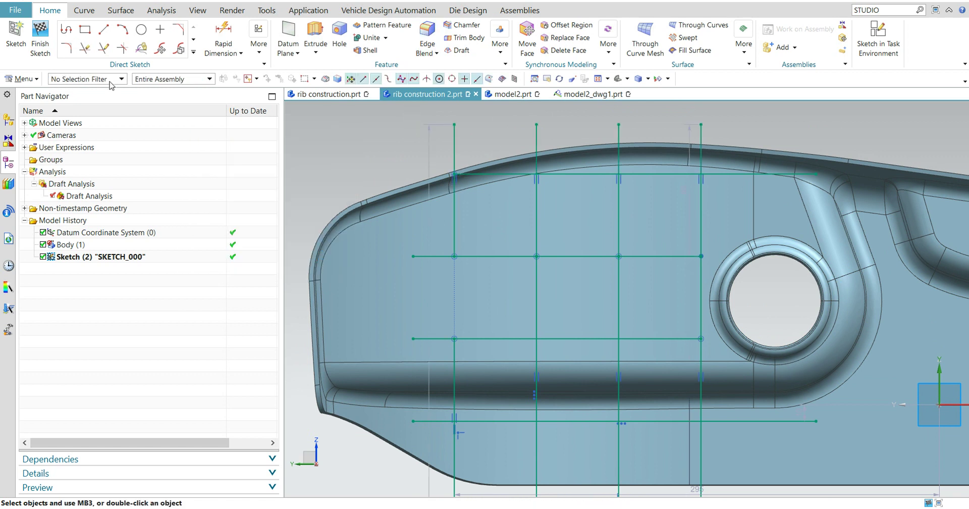
- Try extending a vertical line, then make a corner at the top horizontal and undo it
left_click(103, 49)
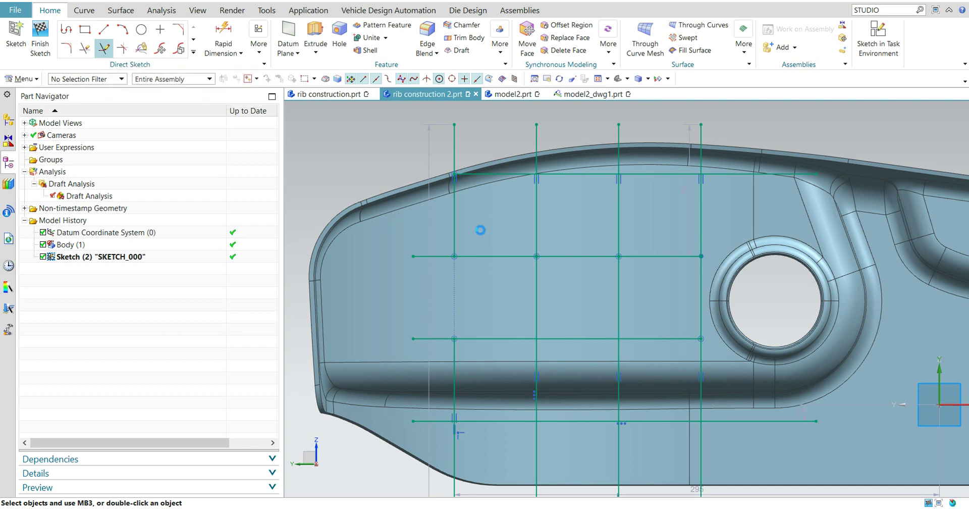
left_click(472, 194)
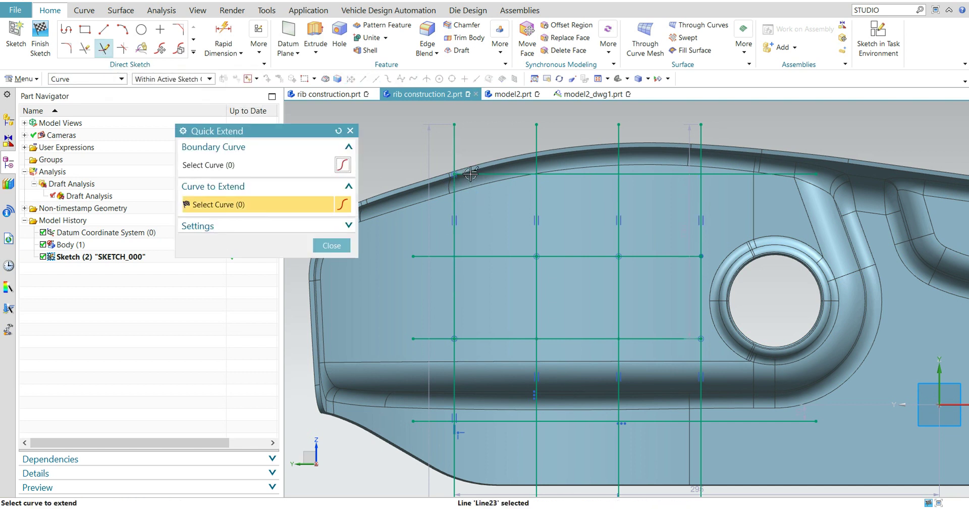
key("Escape")
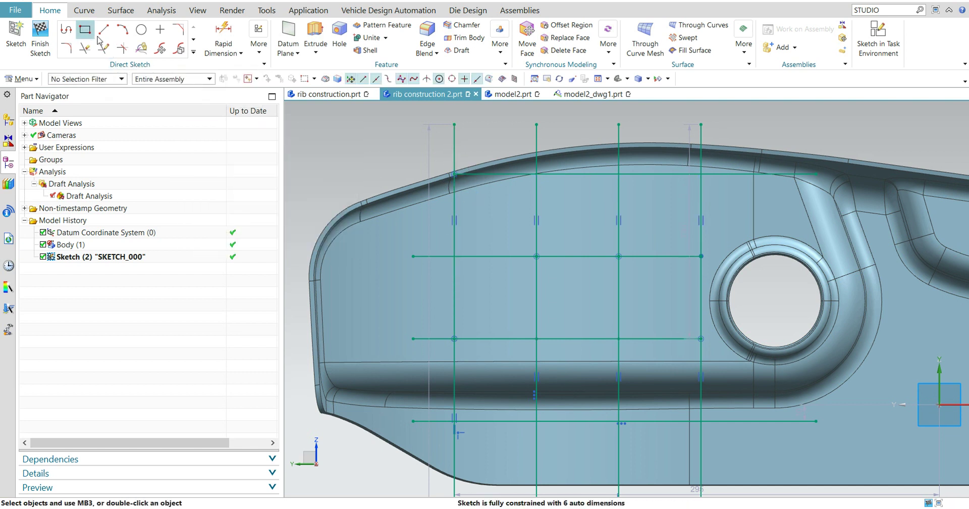
left_click(122, 48)
left_click(457, 191)
left_click(467, 174)
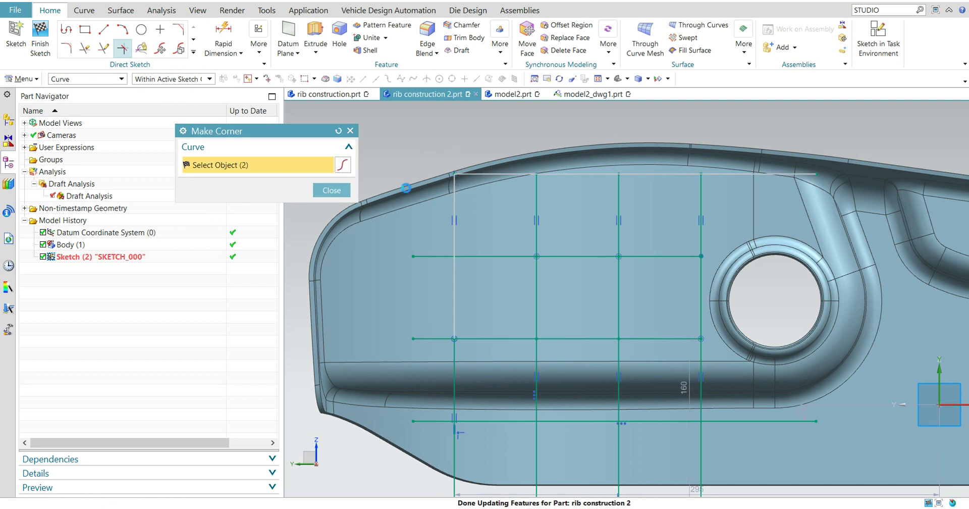
left_click(331, 190)
key("ctrl+z")
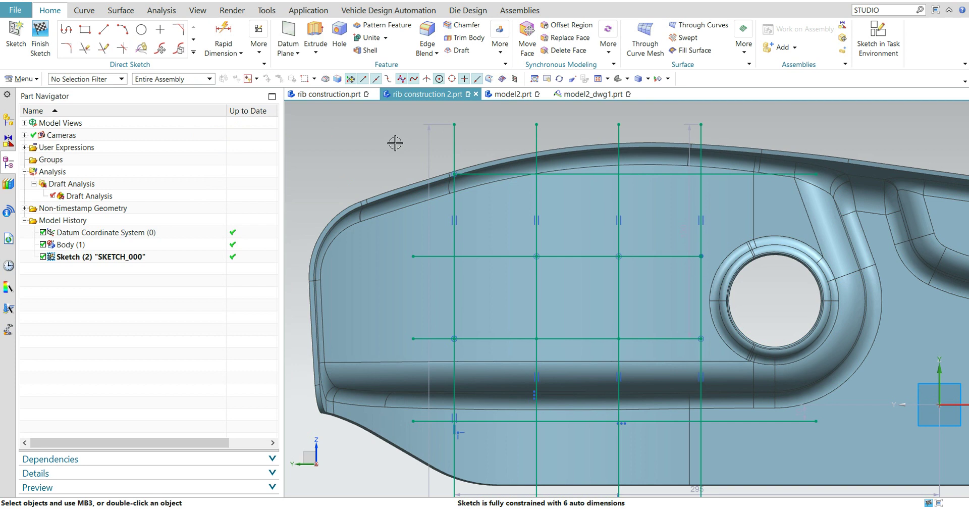
- Undo the trim to restore the full-length vertical lines
scroll(517, 235, "down", 2)
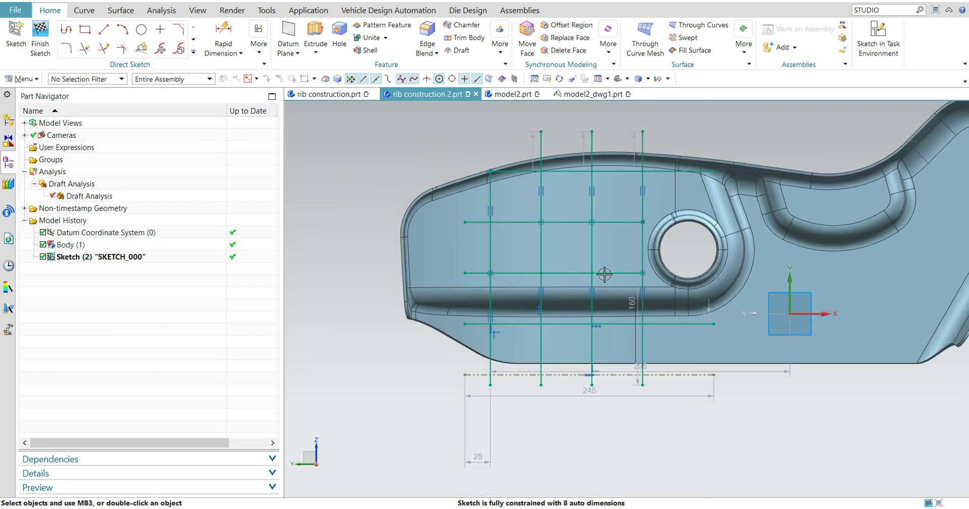
scroll(594, 202, "up", 1)
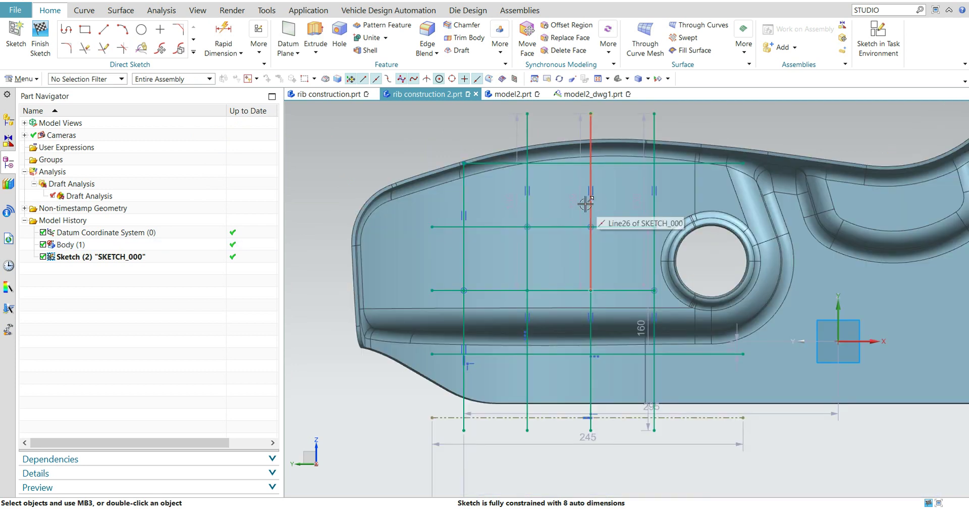
left_click(85, 48)
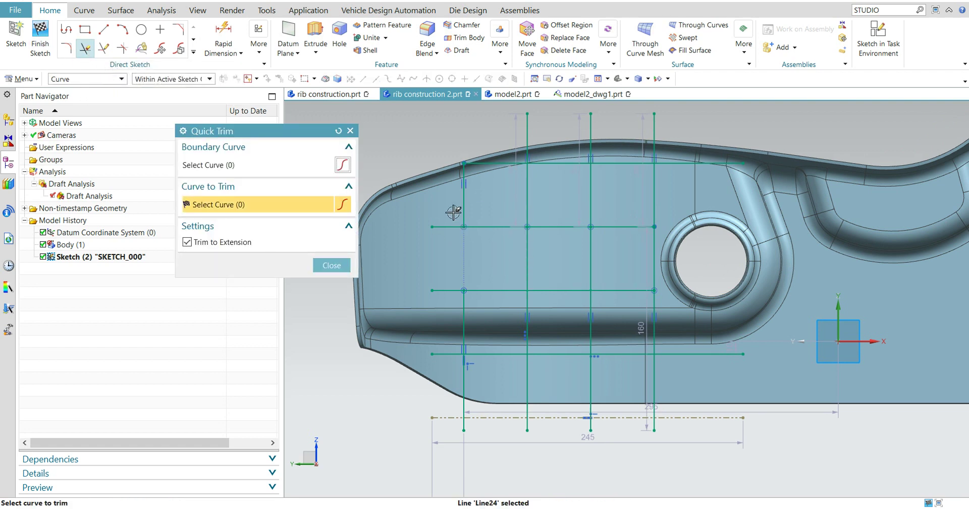
scroll(448, 172, "up", 2)
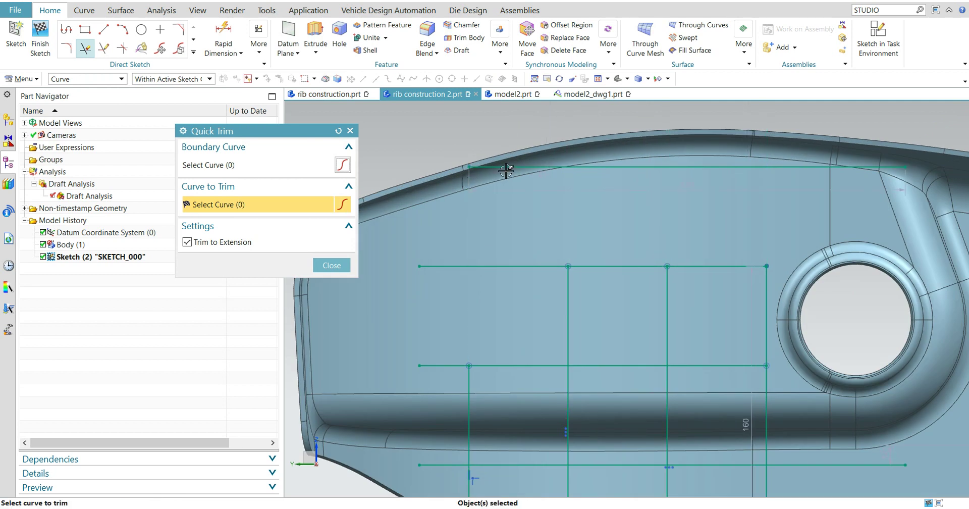
key("ctrl+z")
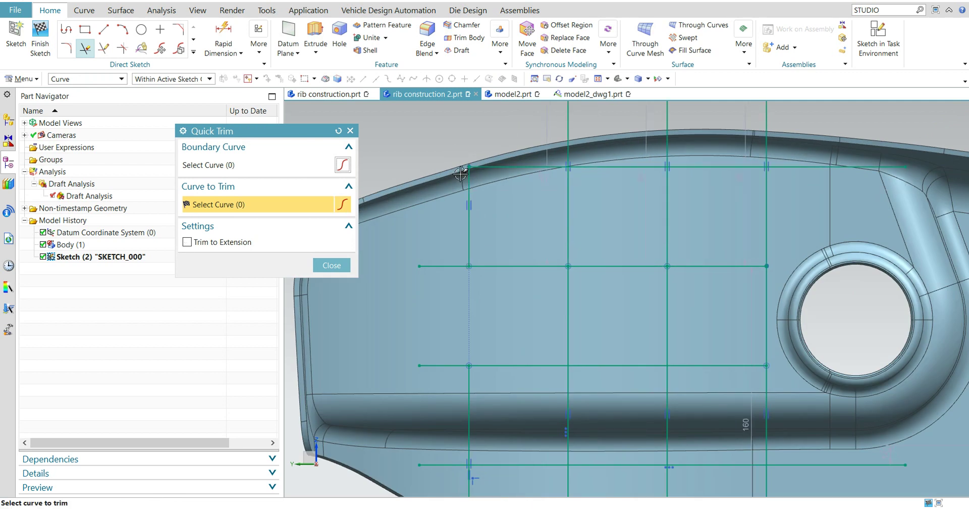
key("Escape")
- Convert the left vertical and top lines to reference, then undo back to regular sketch lines
right_click(467, 187)
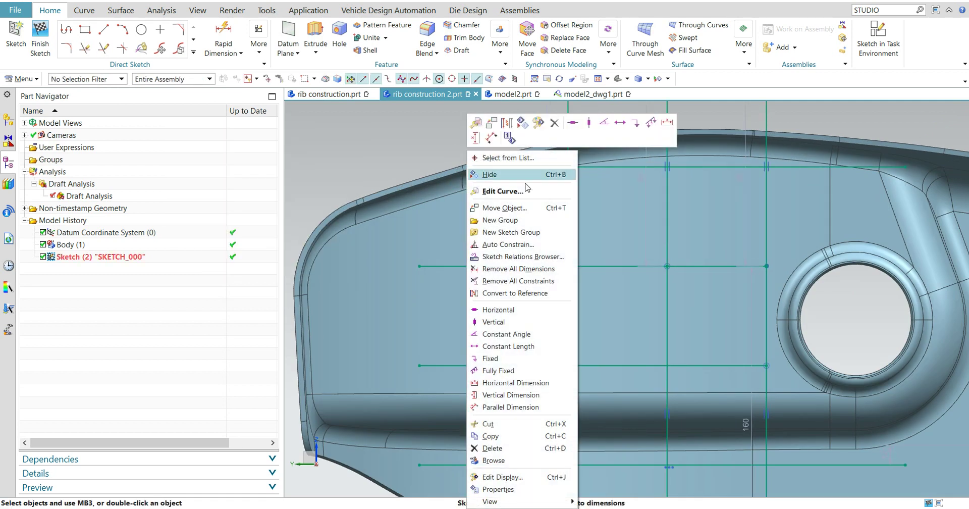
left_click(507, 292)
right_click(521, 167)
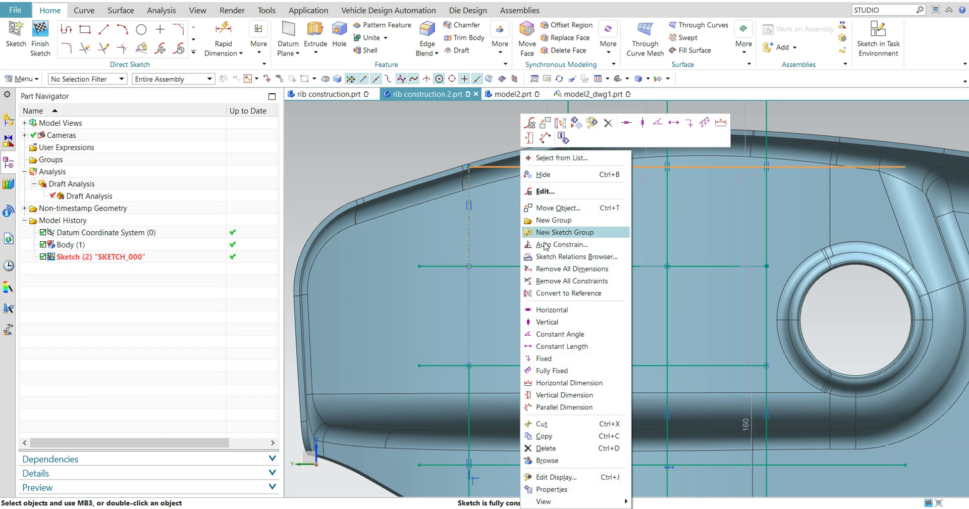
left_click(562, 295)
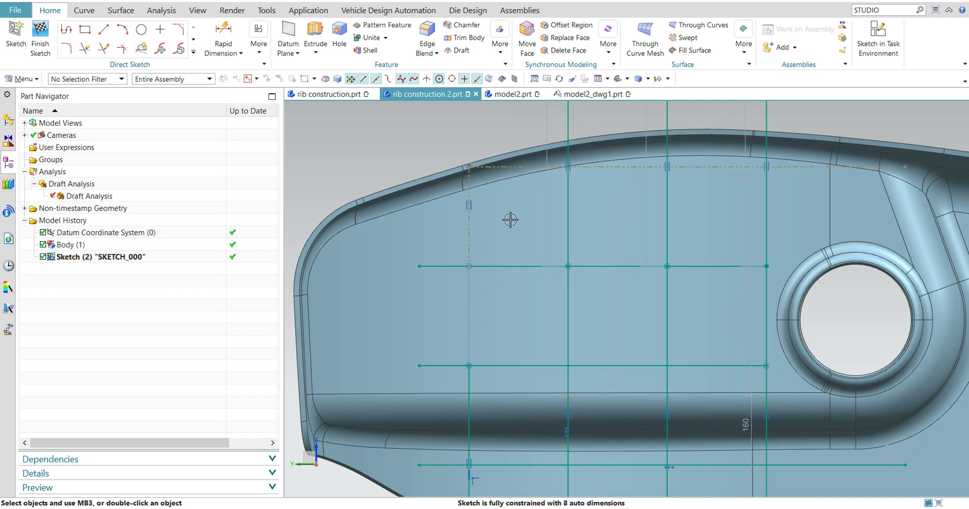
key("ctrl+z")
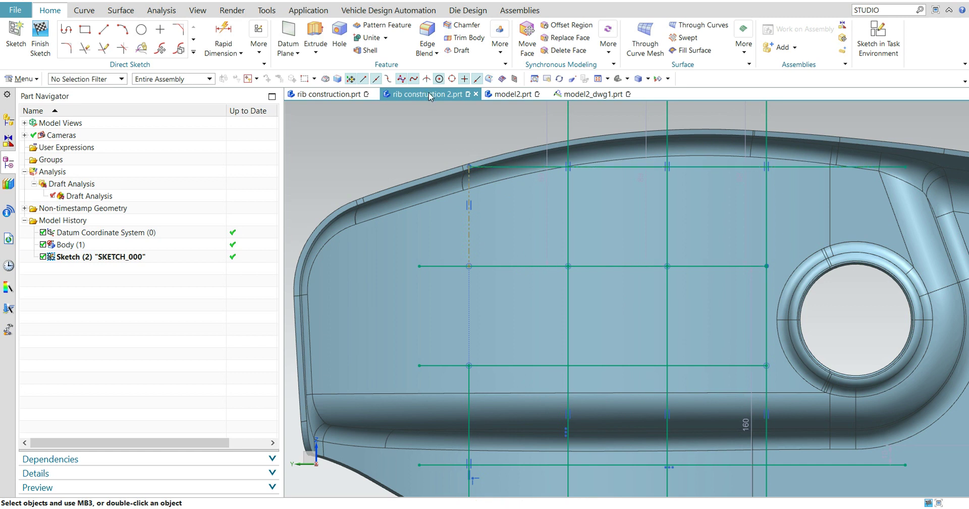
key("ctrl+z")
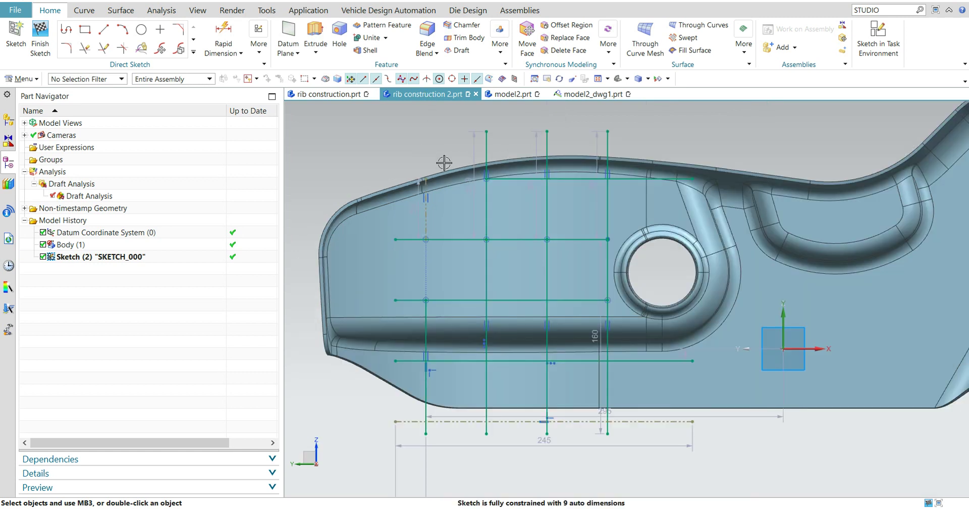
- Finish the rib sketch, trial-extrude a few rib lines, then cancel the extrusion
left_click(46, 47)
mouse_move(668, 460)
middle_mouse_down()
mouse_move(633, 370)
mouse_move(589, 359)
mouse_move(591, 374)
middle_mouse_up()
left_click(146, 38)
scroll(491, 424, "up", 2)
left_click(472, 344)
middle_click_drag(507, 422, 707, 282)
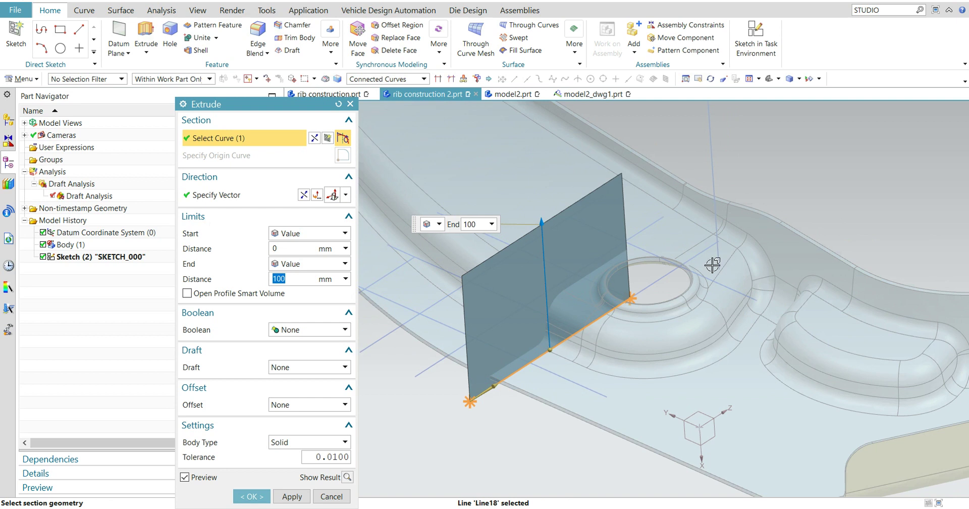
left_click(650, 277)
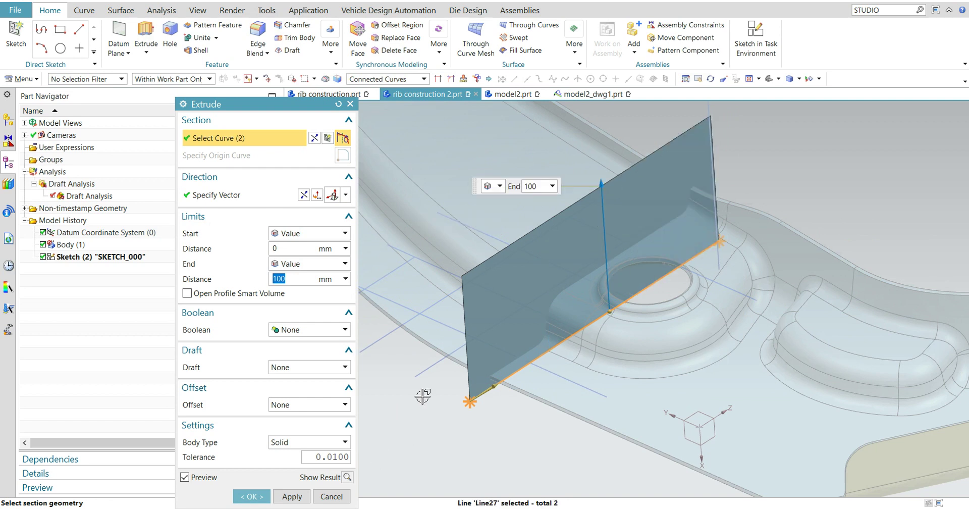
left_click(424, 371)
middle_click_drag(422, 401, 533, 415, "shift")
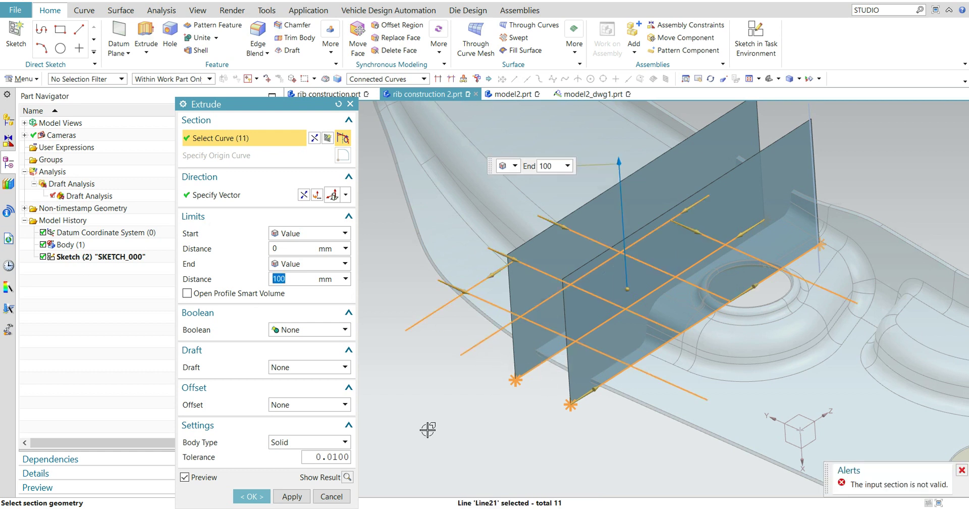
key("Escape")
left_click(146, 38)
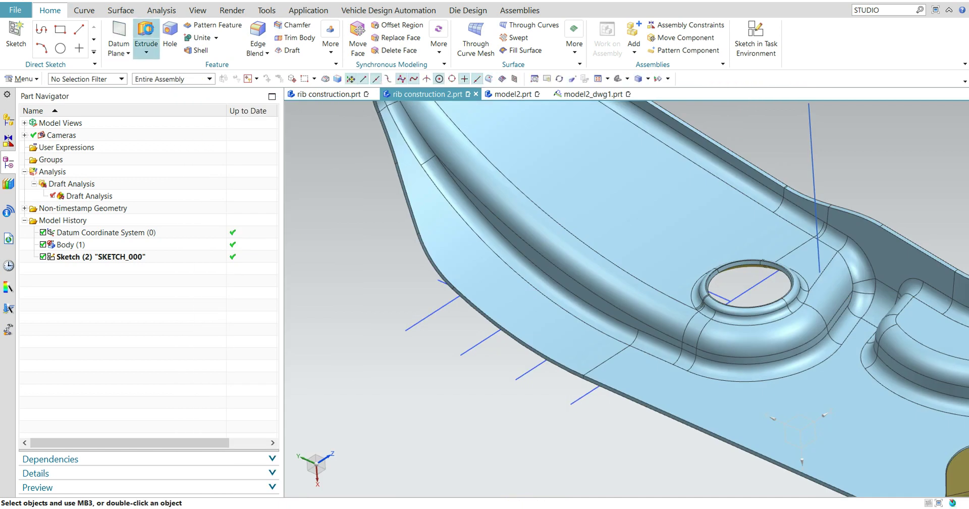
left_click(525, 372)
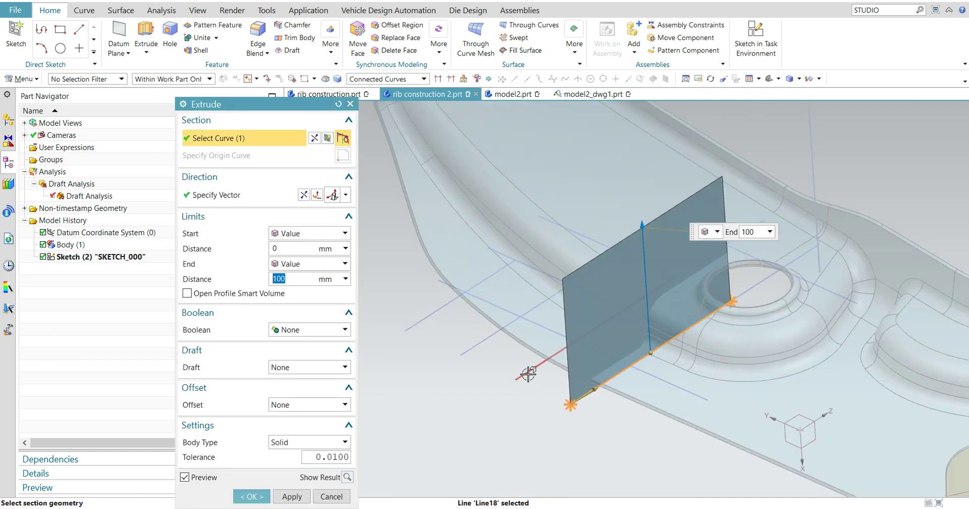
left_click(472, 348)
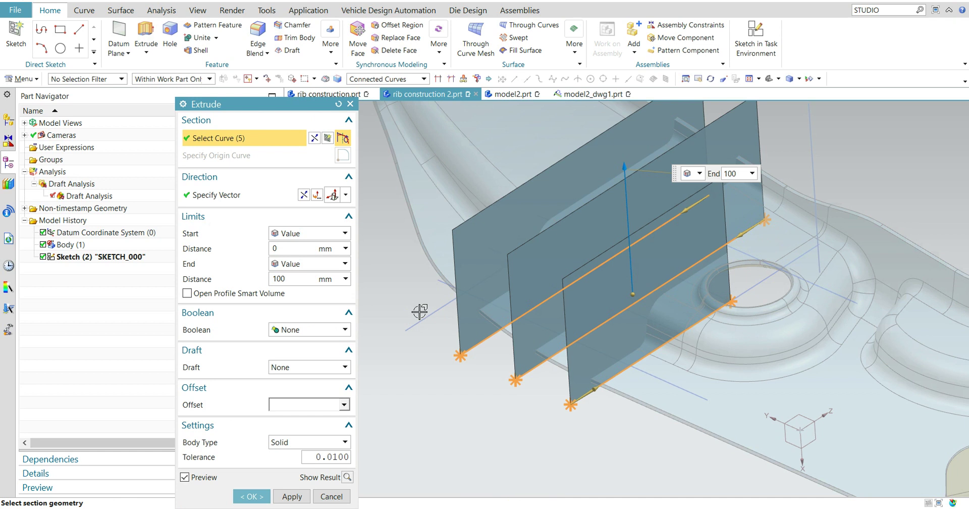
left_click(422, 315)
left_click(764, 281)
scroll(672, 335, "down", 5)
middle_click_drag(667, 323, 631, 448)
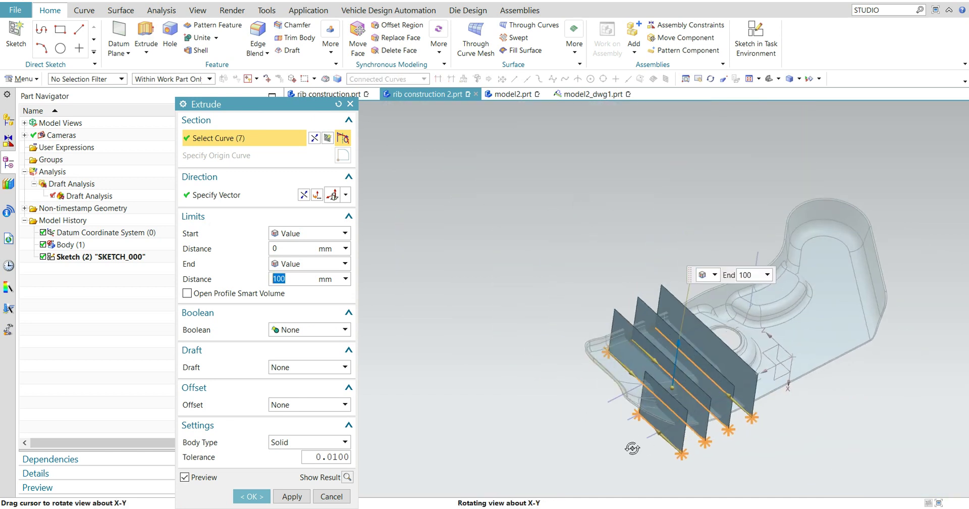
scroll(631, 448, "up", 3)
left_click(606, 375)
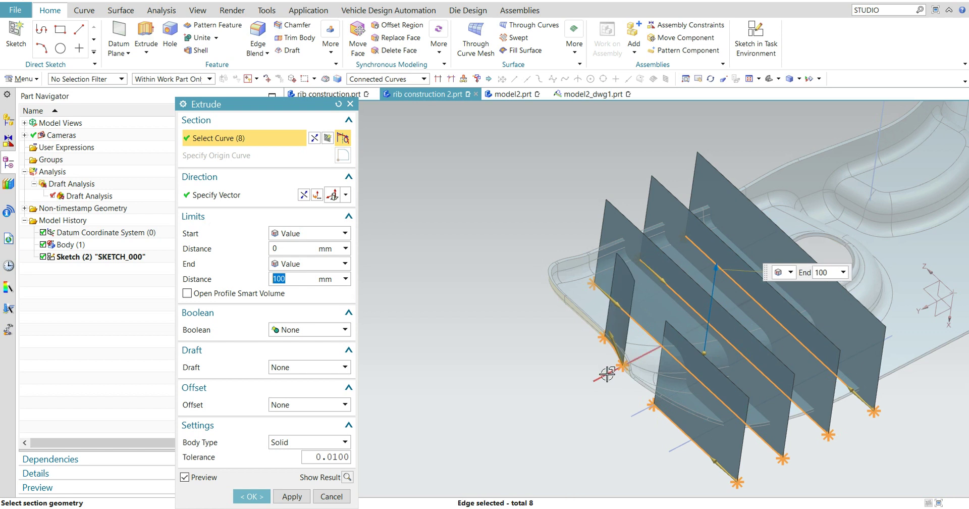
left_click(607, 344, "shift")
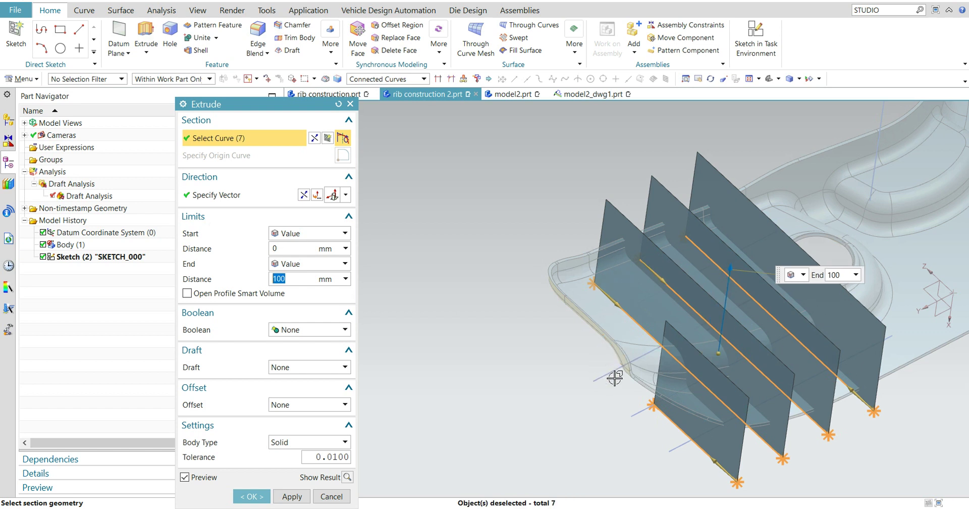
left_click(630, 412)
middle_click_drag(657, 444, 565, 277)
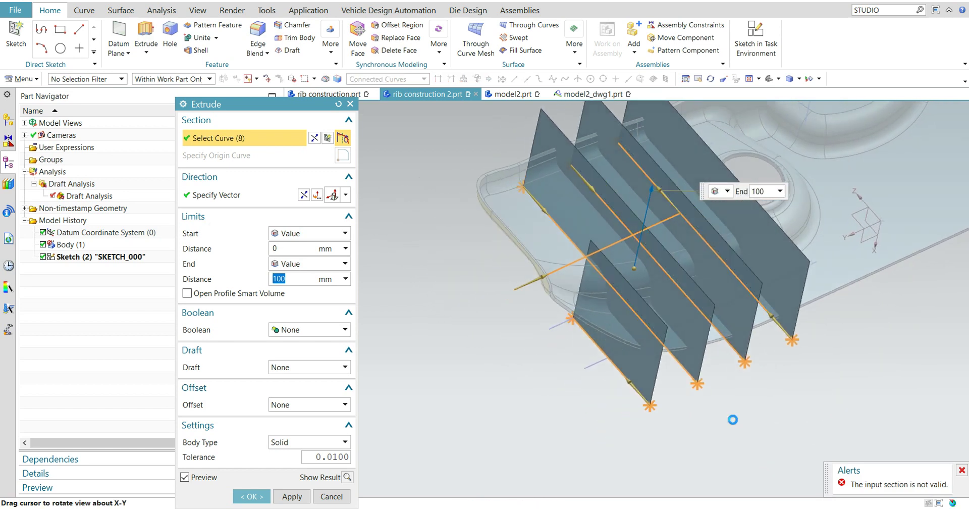
left_click(550, 274, "shift")
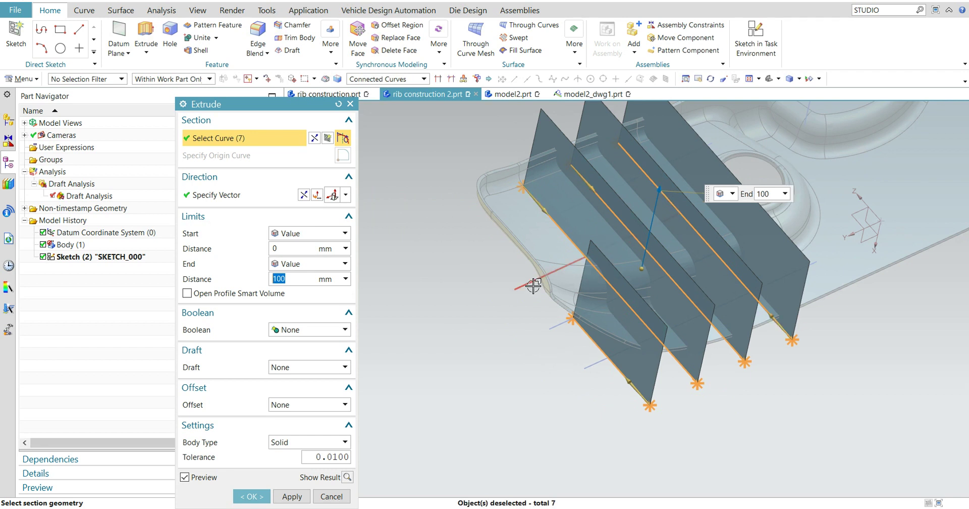
left_click(590, 330)
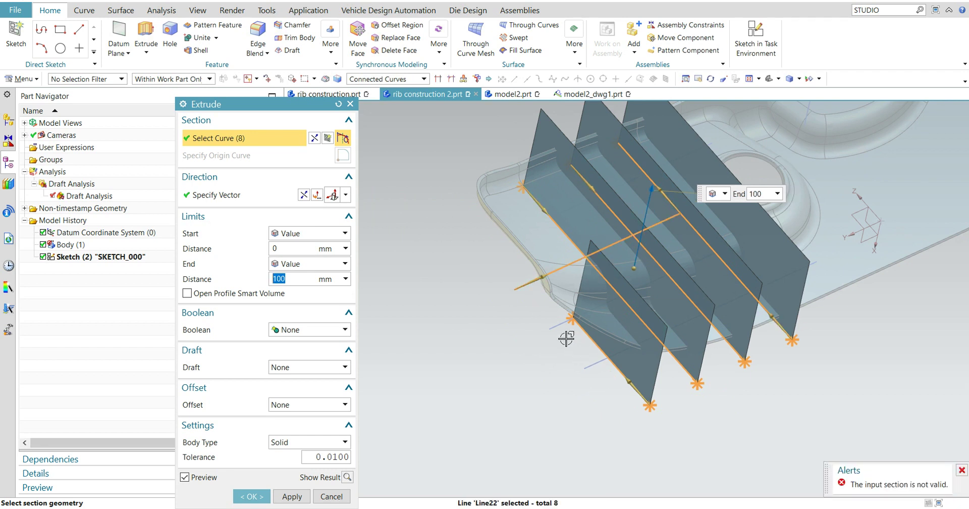
left_click(553, 328)
left_click(595, 362)
mouse_move(717, 432)
middle_mouse_down()
mouse_move(693, 427)
mouse_move(681, 435)
mouse_move(689, 439)
mouse_move(675, 431)
middle_mouse_up()
scroll(691, 433, "down", 1)
scroll(672, 447, "down", 1)
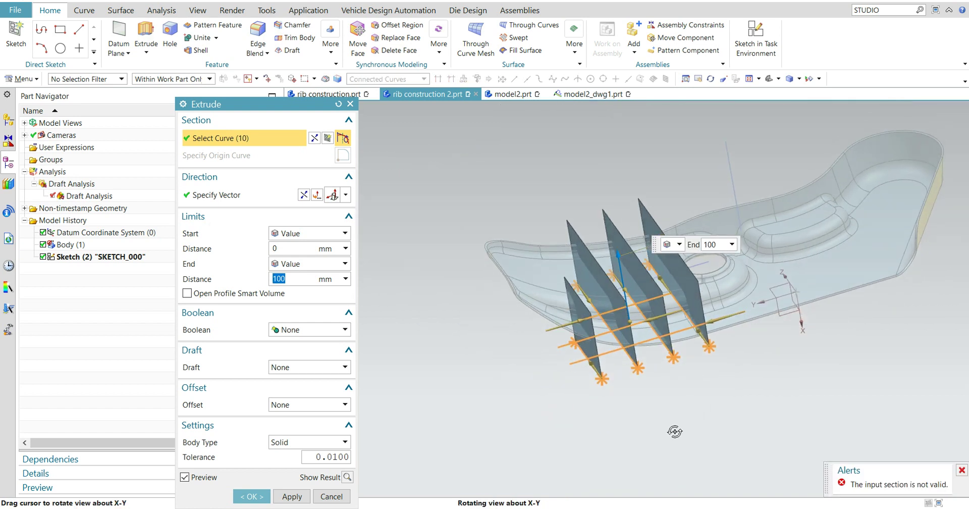
left_click(251, 496)
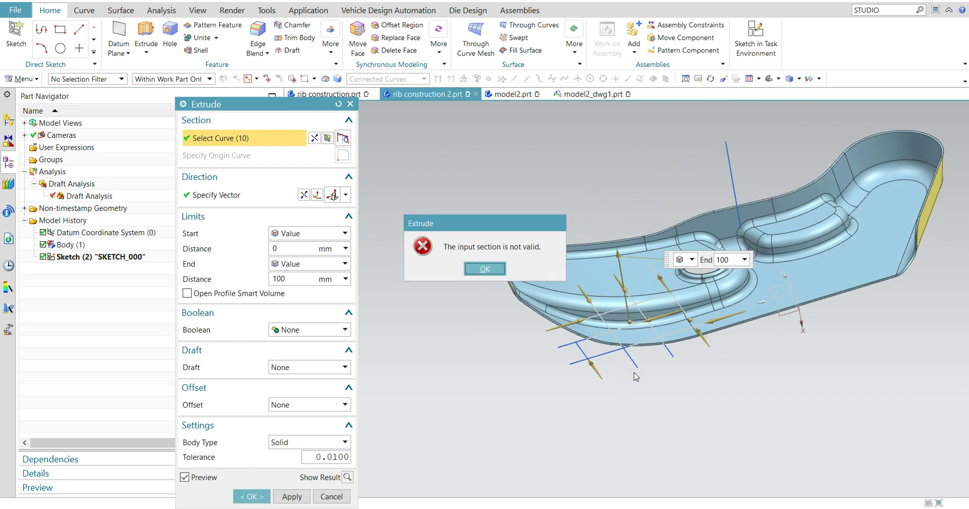
left_click(485, 269)
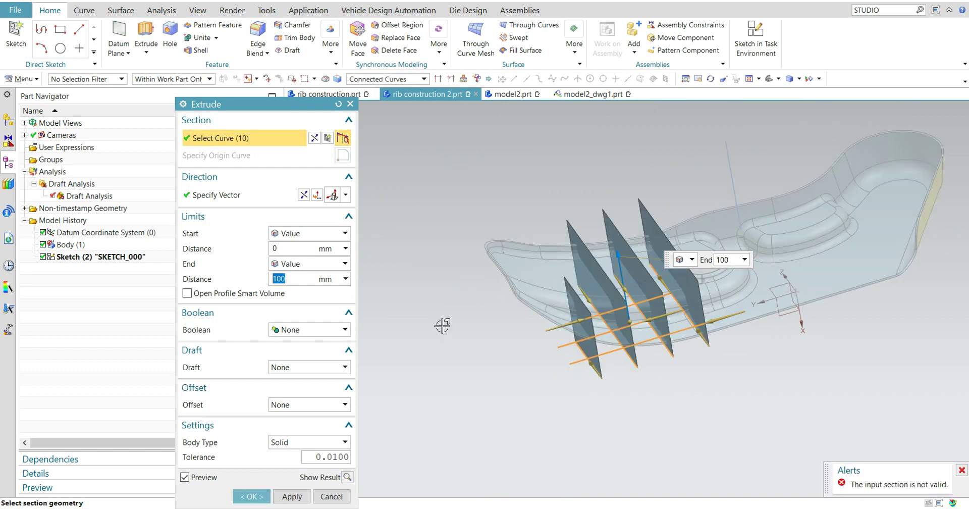
key("Escape")
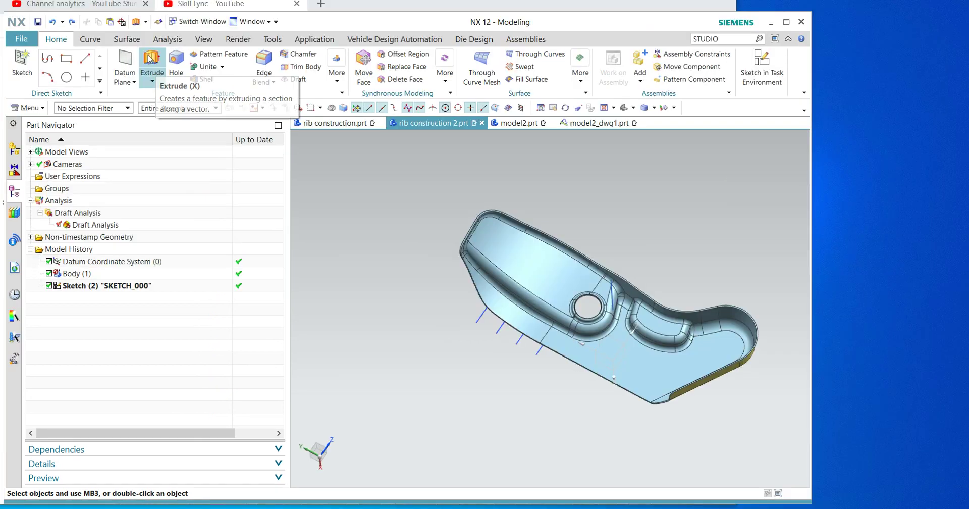
- Start an extrusion and select the four parallel rib lines as its section
left_click(146, 38)
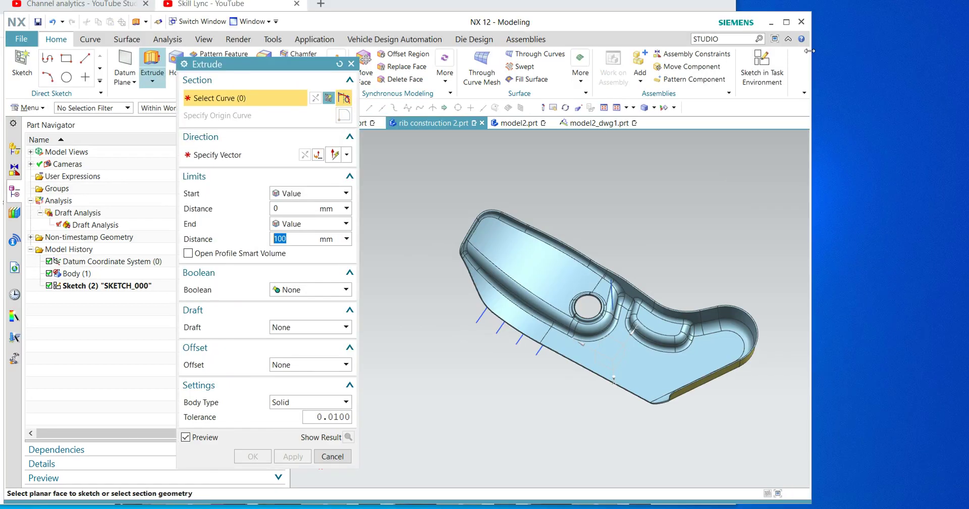
left_click(786, 22)
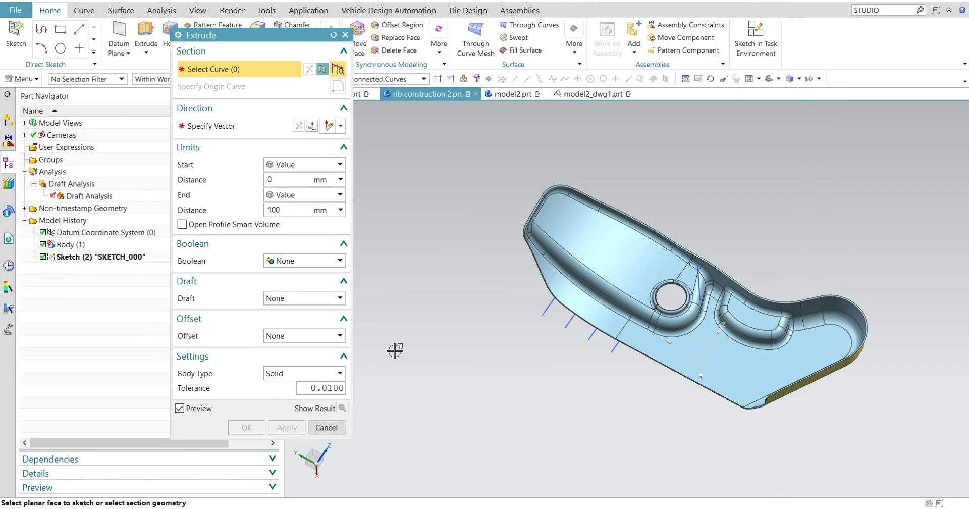
middle_click_drag(564, 398, 593, 370)
scroll(593, 370, "up", 2)
scroll(650, 400, "up", 2)
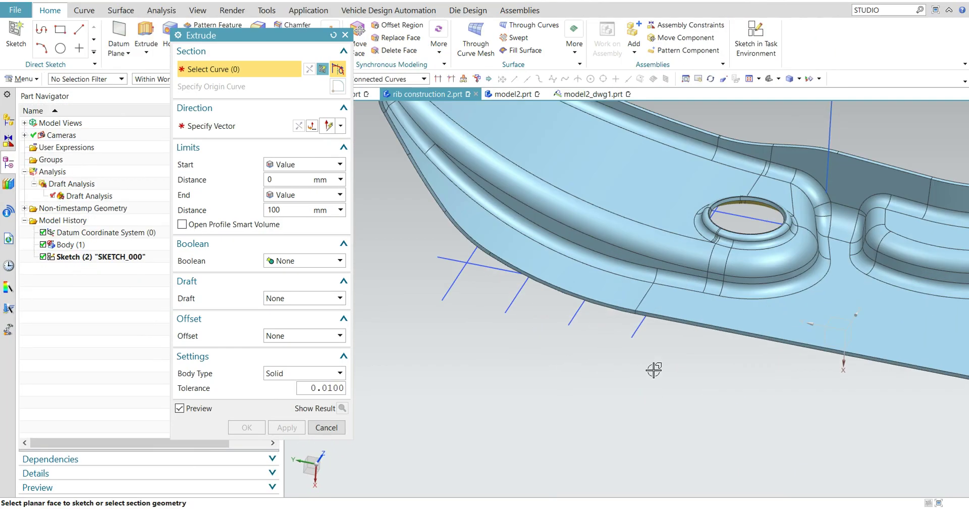
left_click(638, 334)
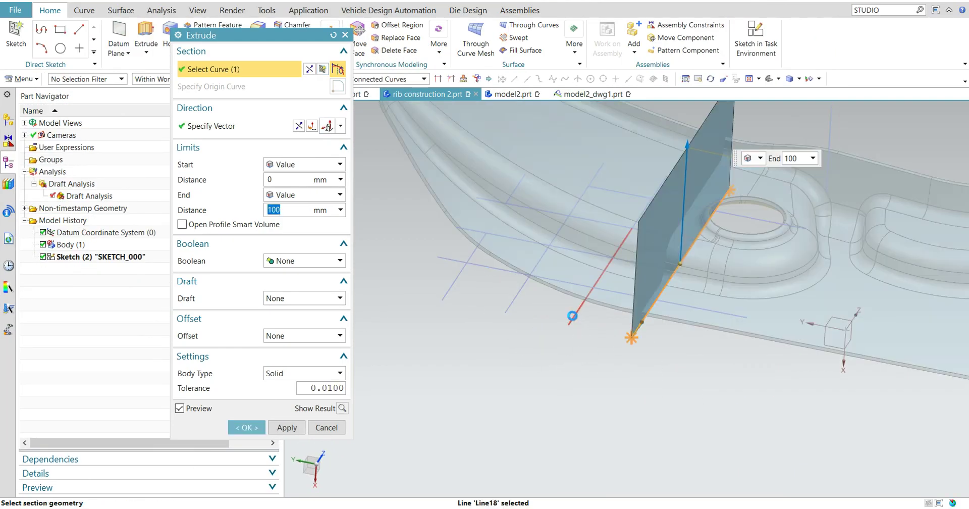
left_click(575, 316)
left_click(510, 300)
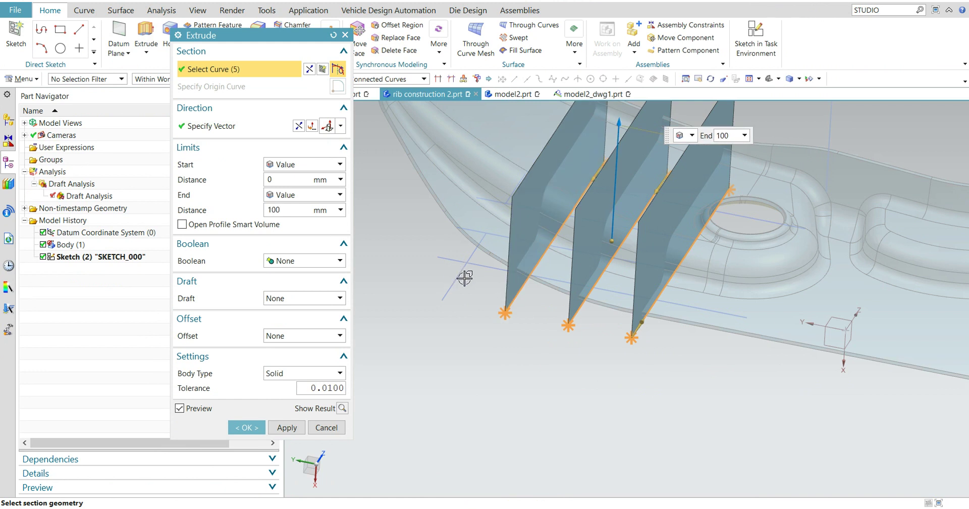
left_click(462, 276)
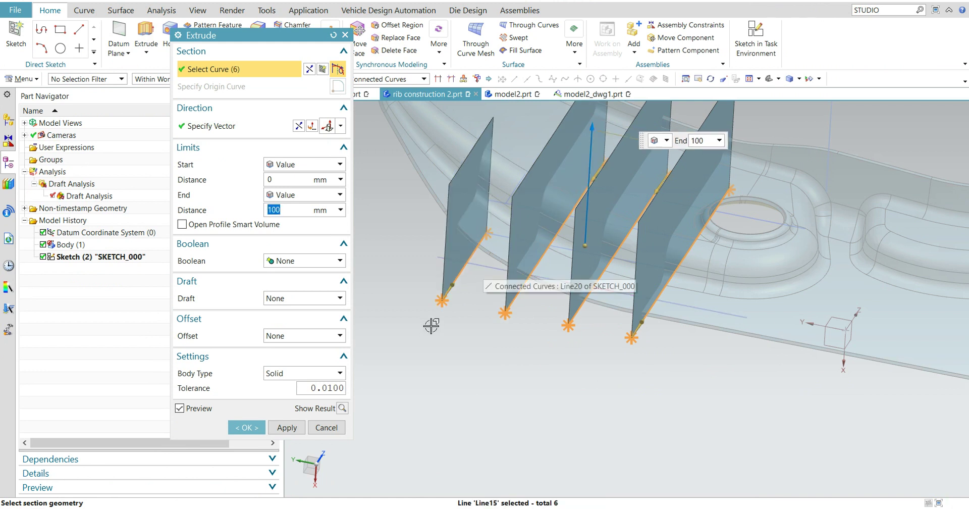
- Add the cross rib lines and check the 100 mm rib-sheet preview from above
left_click(490, 266)
middle_click_drag(709, 396, 615, 365)
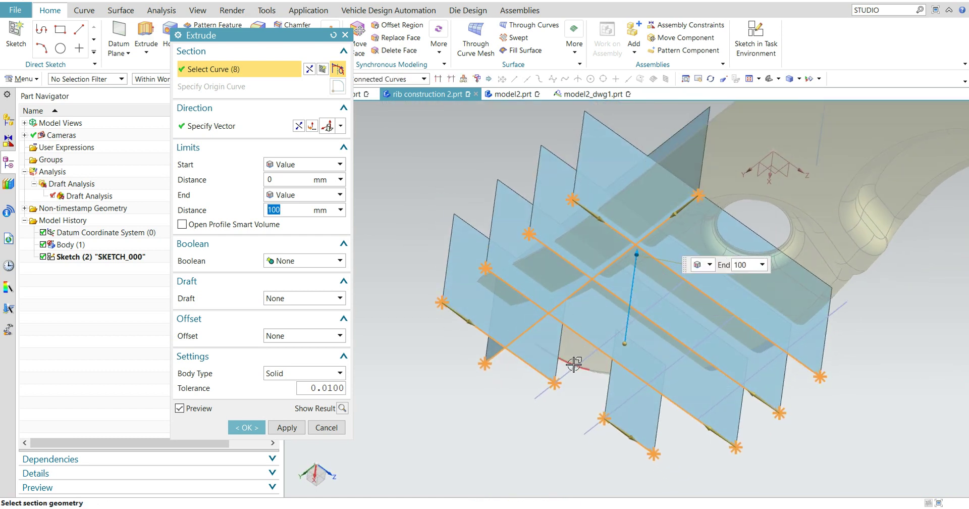
left_click(586, 427)
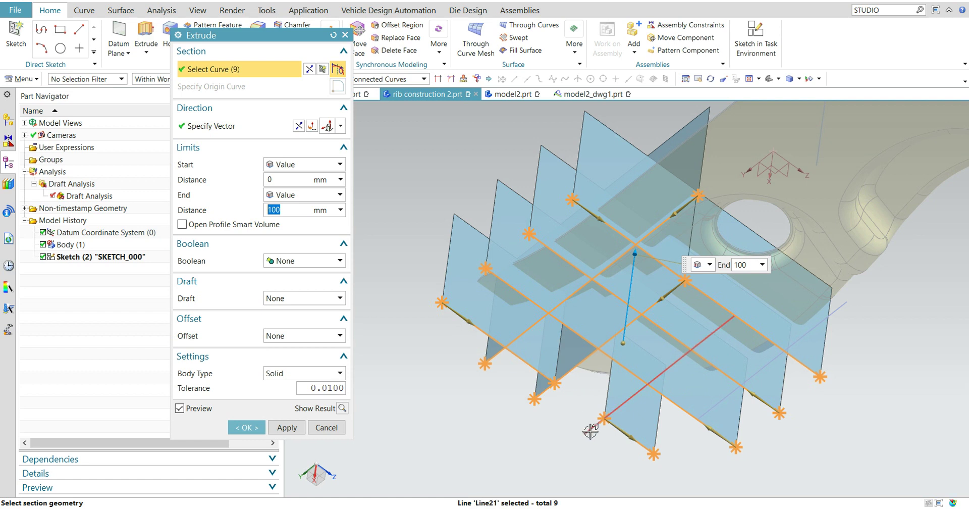
left_click(560, 434)
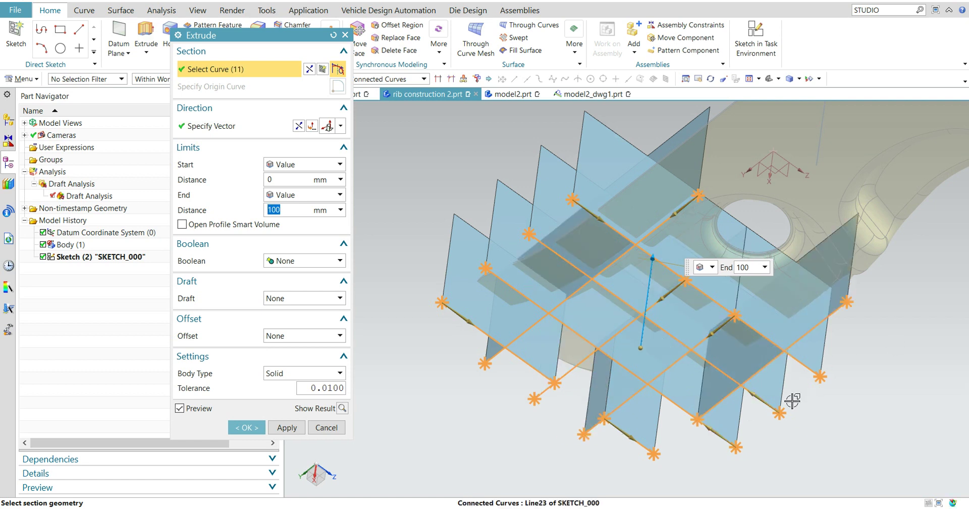
middle_click_drag(558, 238, 509, 409)
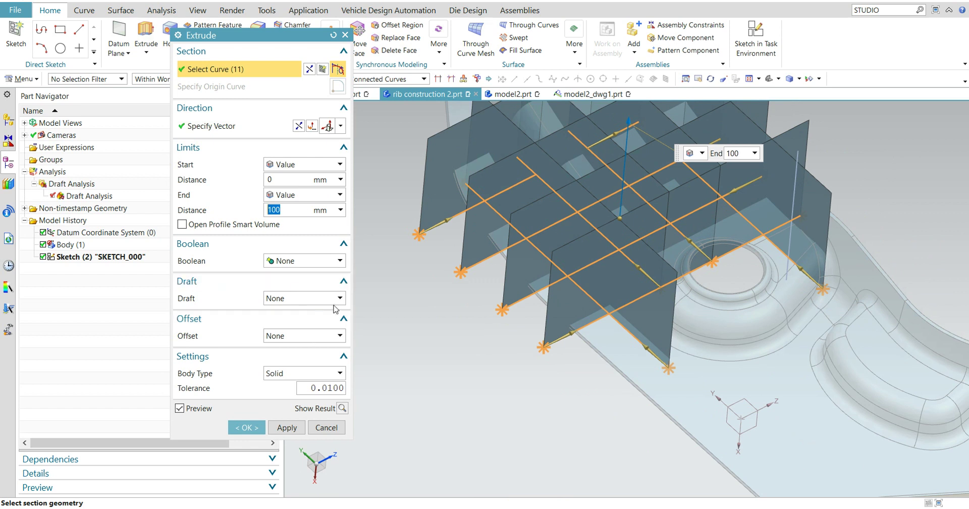
- Give the ribs a two-sided thickness offset of 0.8 mm start and -0.8 mm end
left_click(293, 301)
left_click(283, 336)
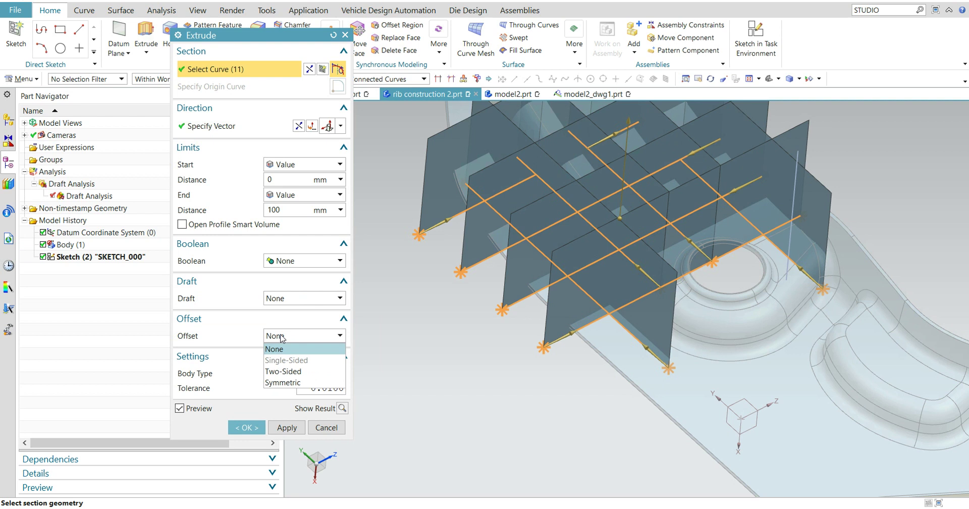
left_click(292, 373)
middle_click_drag(644, 424, 640, 405)
scroll(598, 443, "up", 3)
middle_click_drag(608, 437, 618, 382)
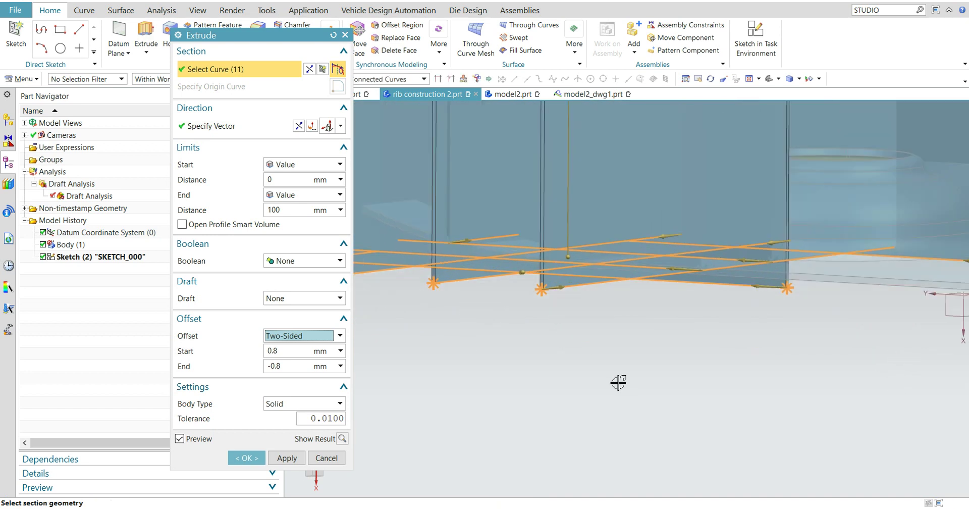
middle_click_drag(647, 332, 621, 338)
left_click(290, 355)
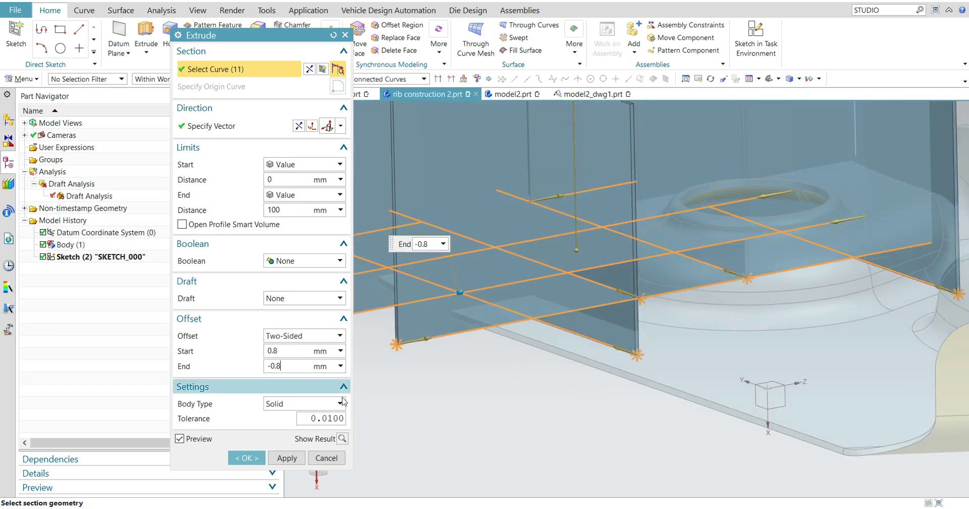
scroll(444, 404, "down", 5)
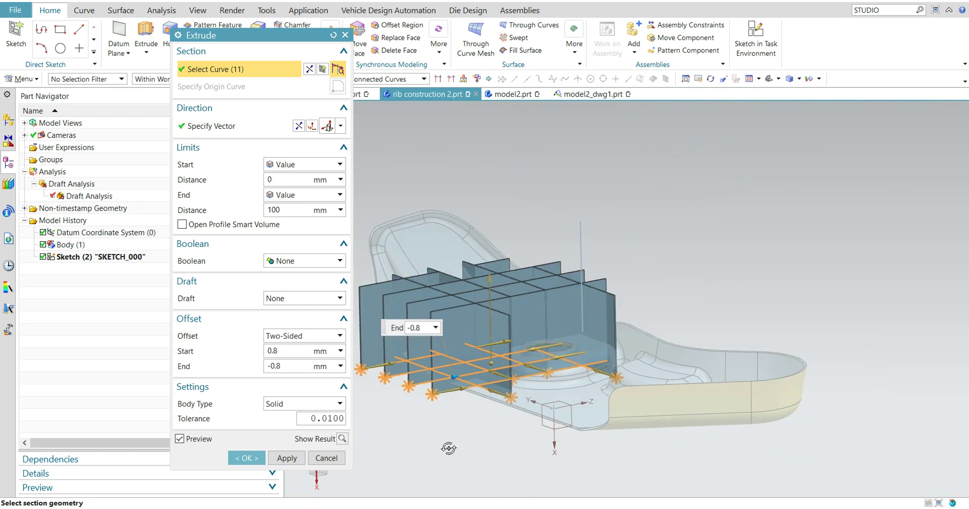
middle_click_drag(447, 445, 458, 434)
scroll(458, 435, "up", 4)
mouse_move(554, 409)
middle_mouse_down()
mouse_move(567, 395)
mouse_move(562, 405)
middle_mouse_up()
scroll(562, 404, "down", 5)
middle_click_drag(502, 454, 544, 439)
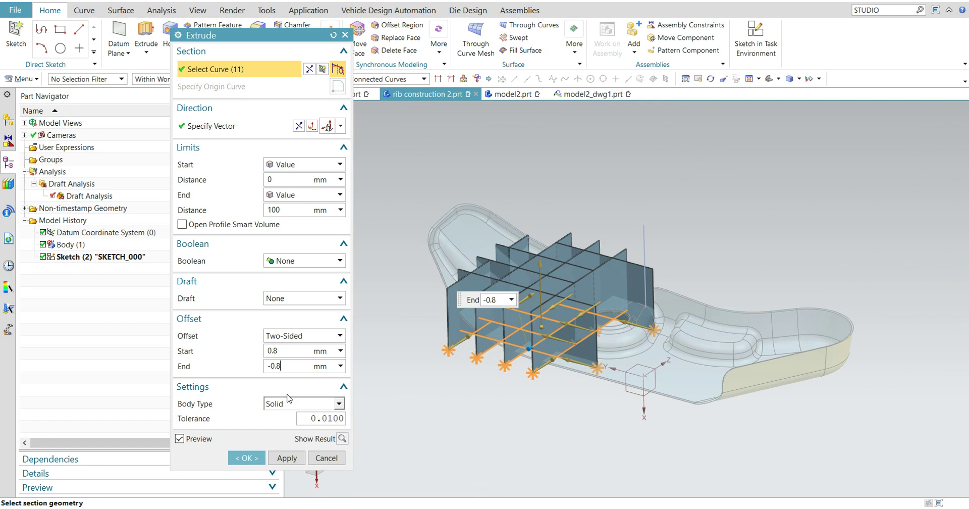
- Add a 0.5° draft from the start limit and create the solid ribs
left_click(290, 298)
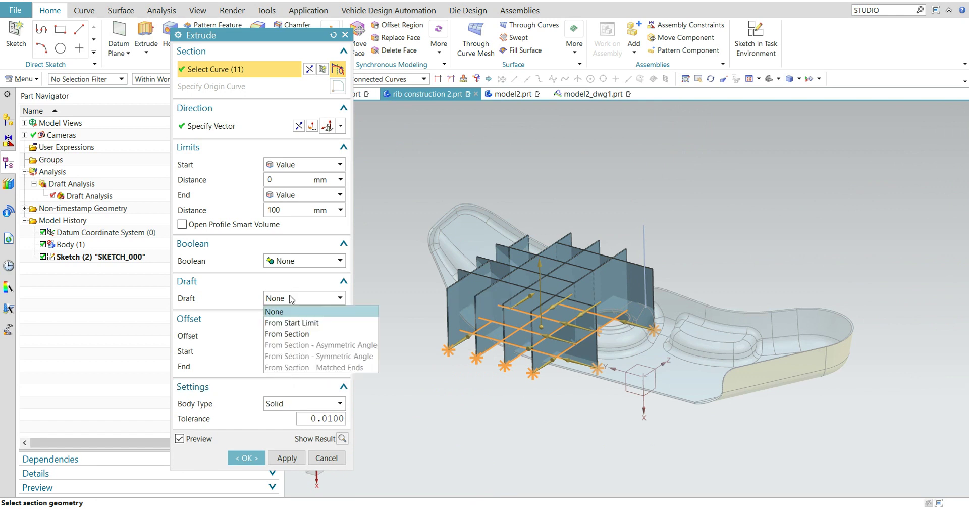
left_click(291, 323)
middle_click_drag(588, 405, 575, 407)
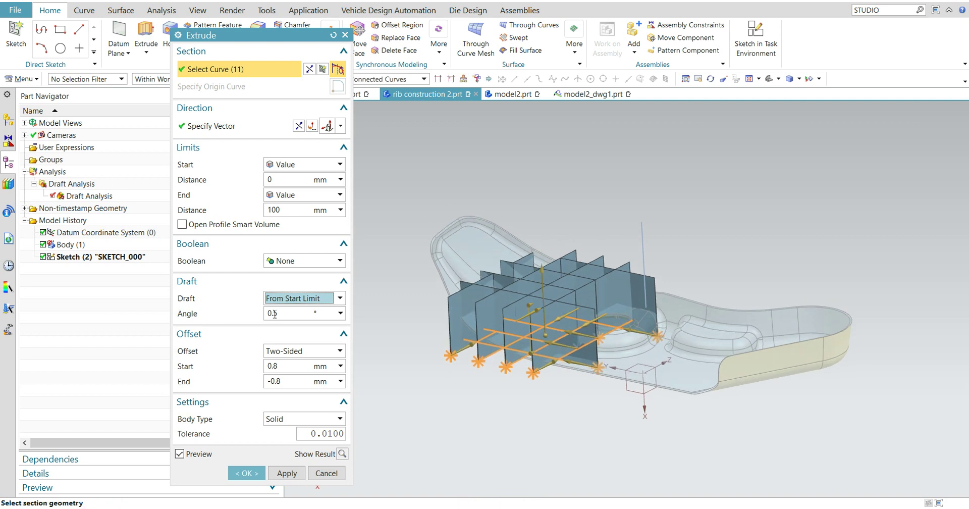
middle_click(574, 423)
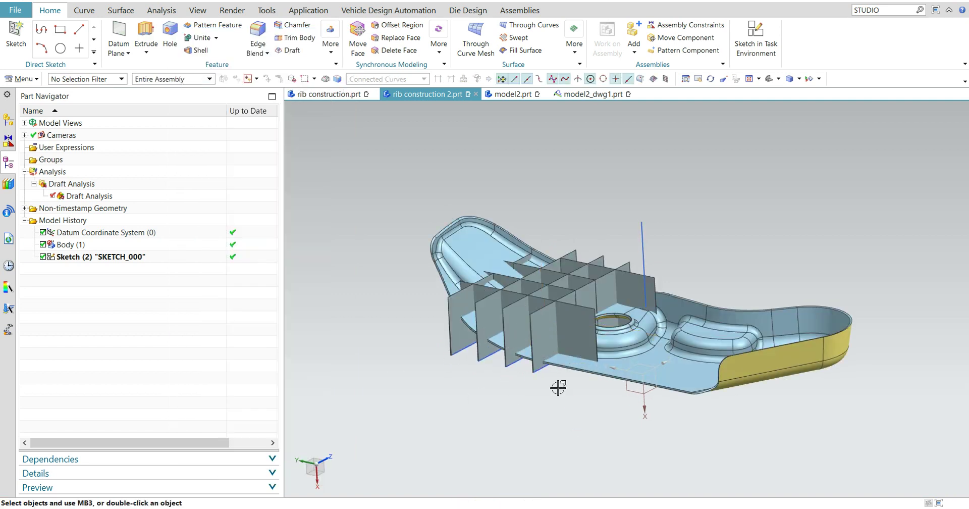
scroll(558, 387, "up", 3)
middle_click_drag(570, 392, 513, 437)
scroll(581, 413, "down", 2)
scroll(696, 221, "up", 2)
middle_click_drag(696, 220, 724, 215)
middle_click_drag(370, 423, 488, 409)
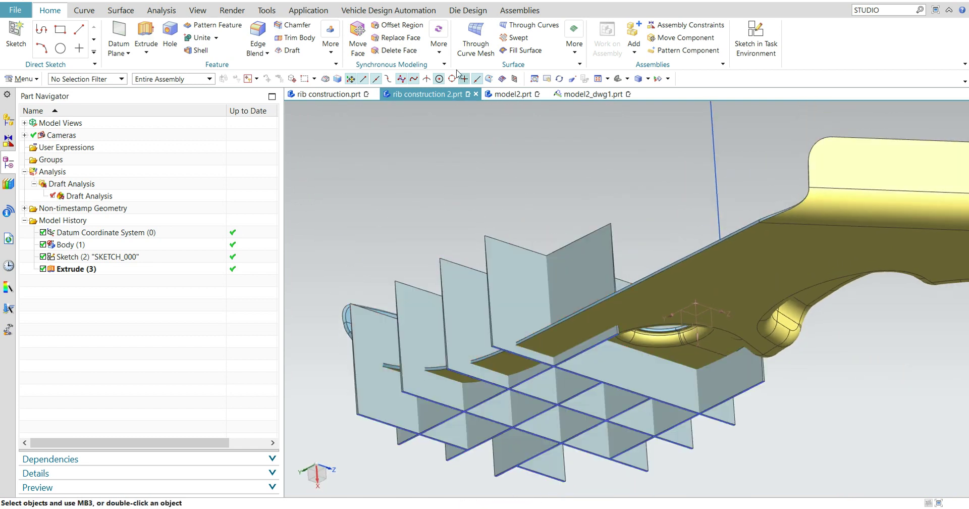
middle_click_drag(581, 199, 579, 272)
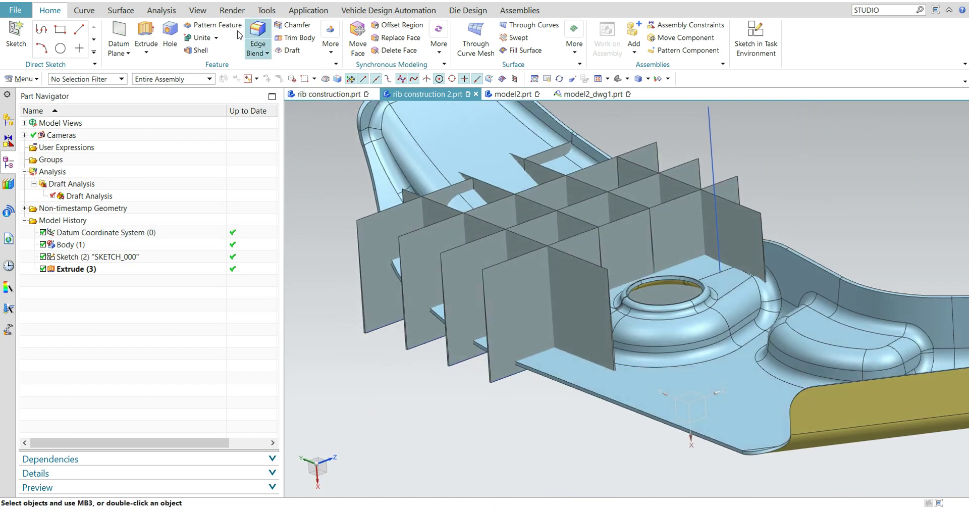
- Create an offset surface from the shelled part's inner faces using the Tangent Faces filter
left_click(135, 10)
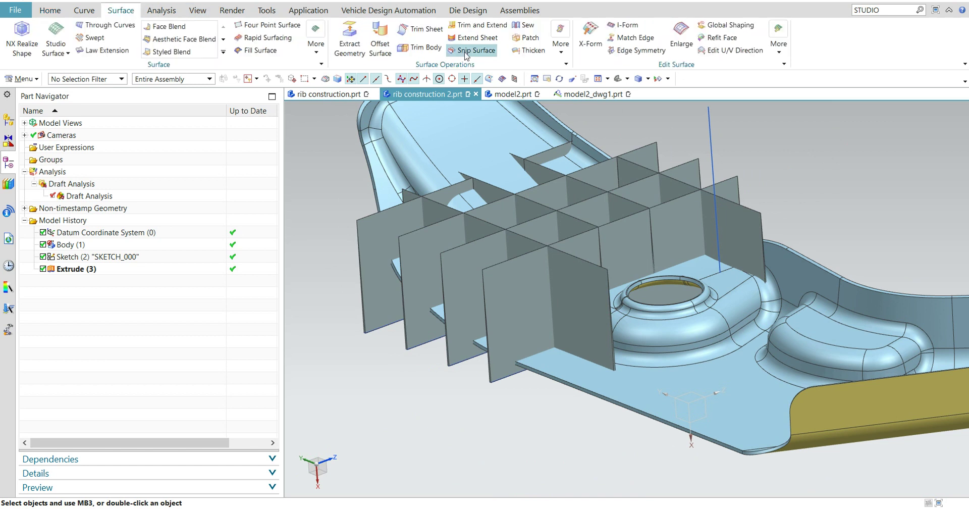
left_click(380, 40)
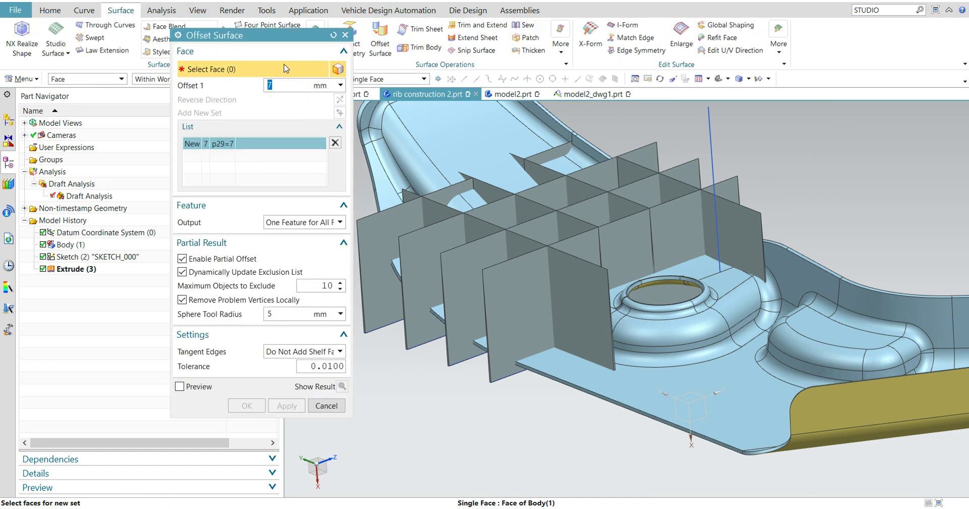
left_click_drag(251, 32, 155, 51)
left_click(388, 79)
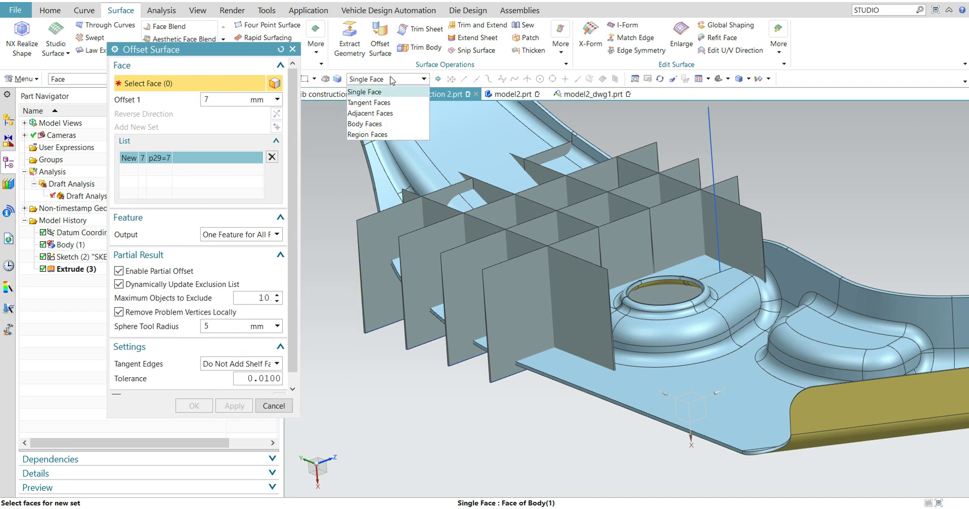
left_click(374, 101)
middle_click_drag(561, 396, 525, 347)
left_click(526, 347)
middle_click(542, 173)
middle_click_drag(543, 173, 310, 161)
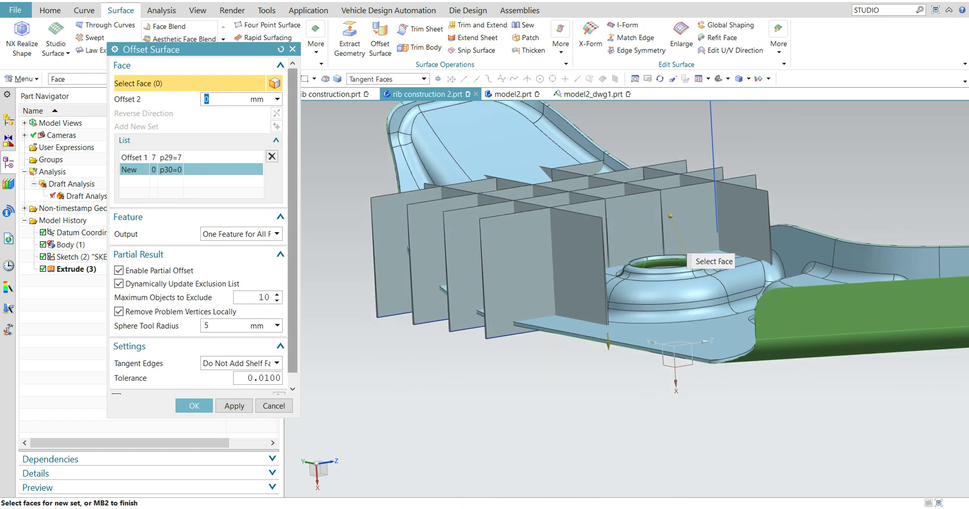
left_click(179, 407)
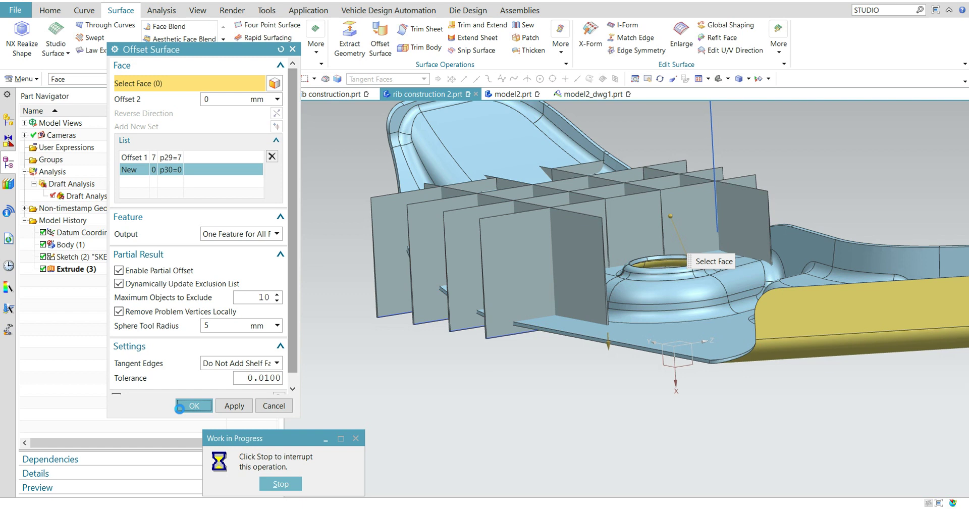
- Edit Offset Surface (4) so its Offset 1 distance is 0 mm
middle_click_drag(596, 386, 525, 353)
double_click(98, 281)
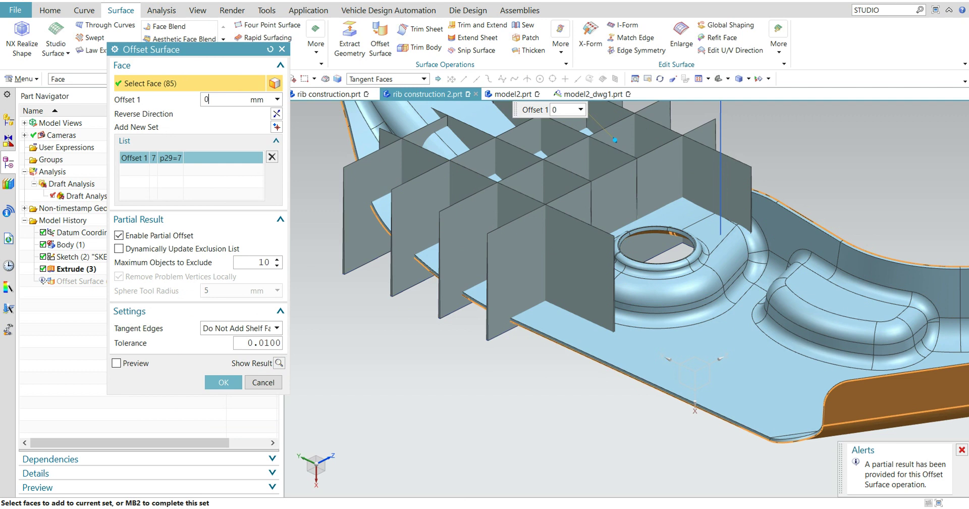
type("0")
key("Return")
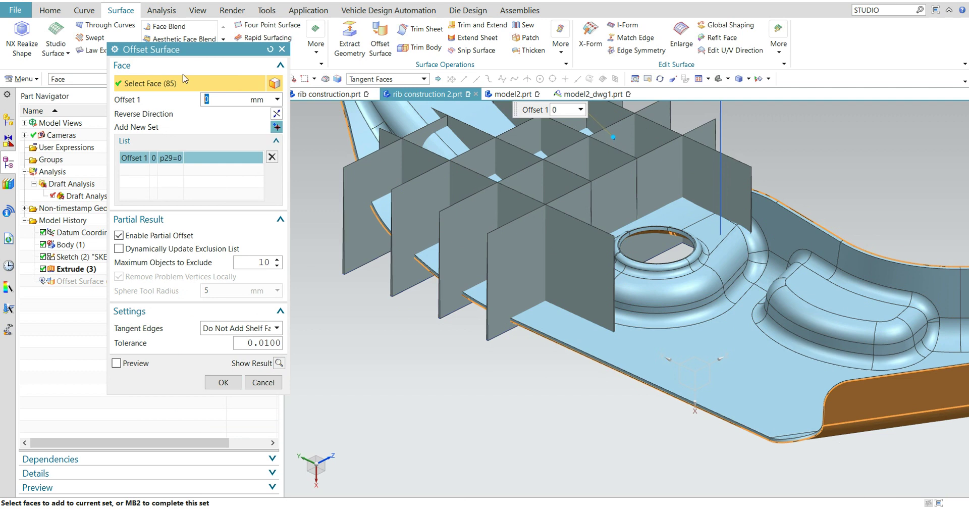
left_click(219, 380)
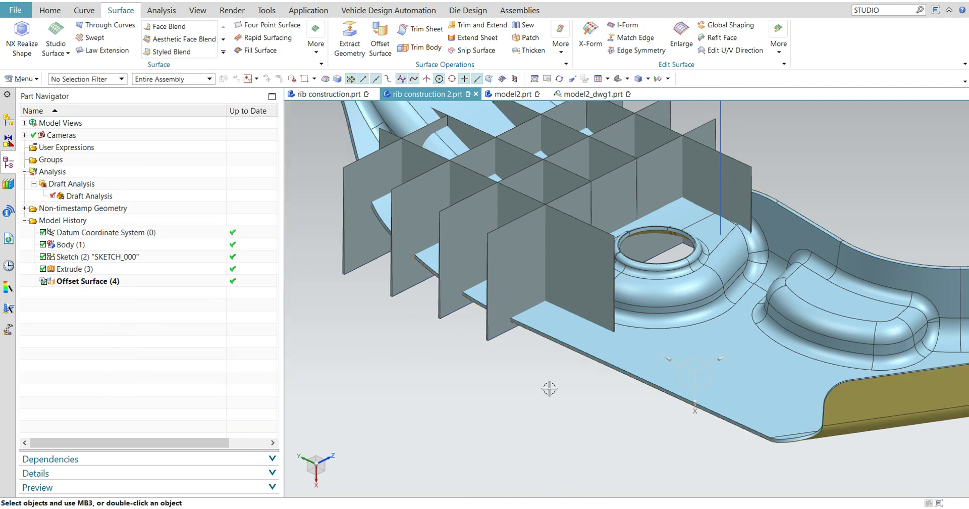
- Hide the solid part body to expose the offset sheet
right_click(700, 299)
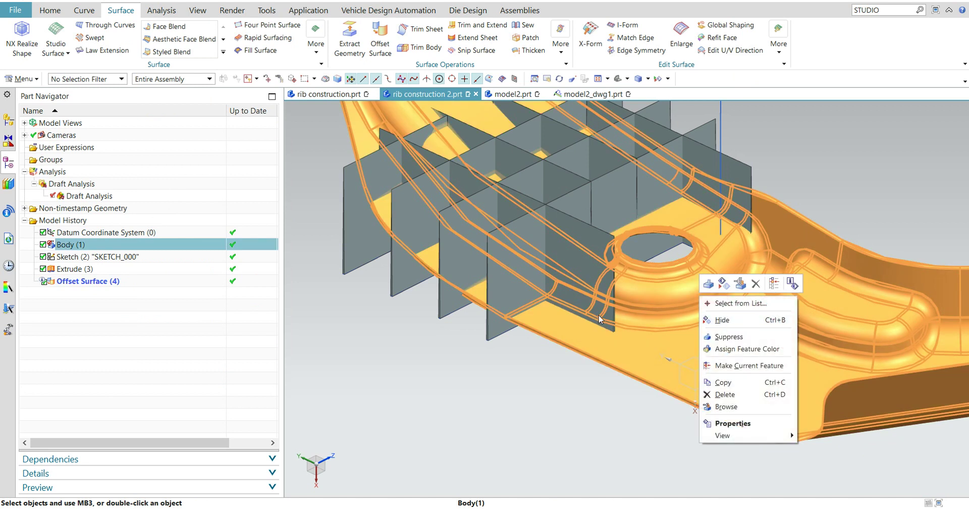
left_click(732, 322)
middle_click_drag(613, 324, 604, 364)
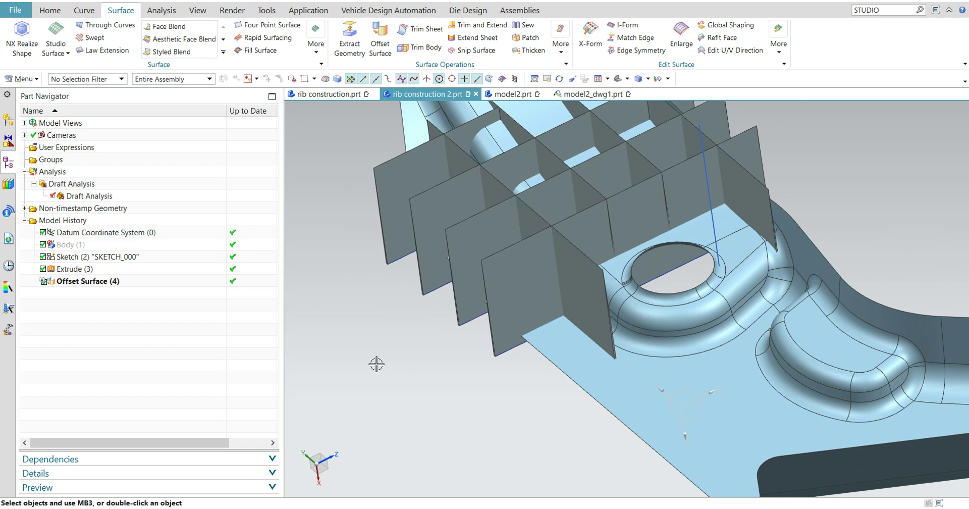
- Extend the offset sheet's boundary edges 20 mm with Extend Sheet, then reopen Extrude (3)
left_click(477, 38)
left_click(499, 347)
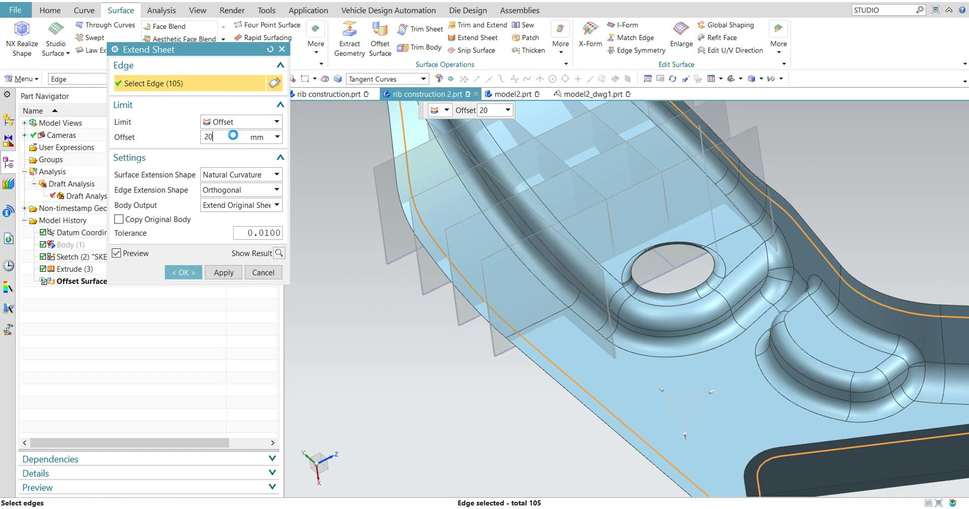
key("Return")
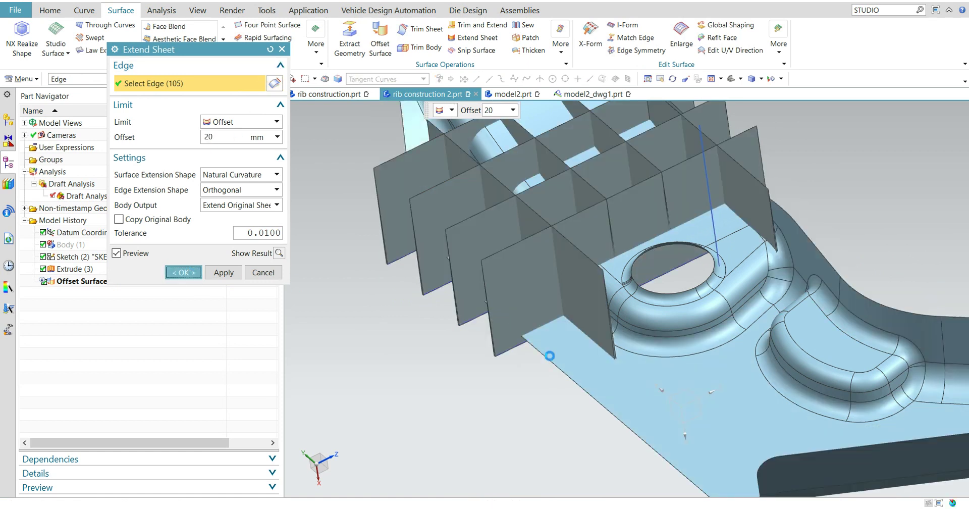
scroll(550, 337, "down", 1)
mouse_move(532, 433)
middle_mouse_down()
mouse_move(537, 416)
mouse_move(520, 416)
mouse_move(537, 423)
middle_mouse_up()
scroll(696, 177, "up", 5)
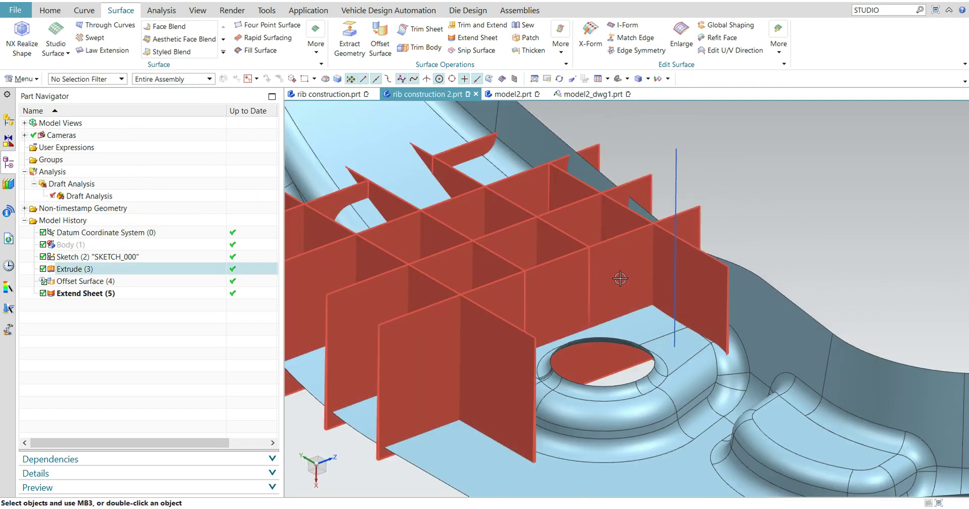
double_click(68, 269)
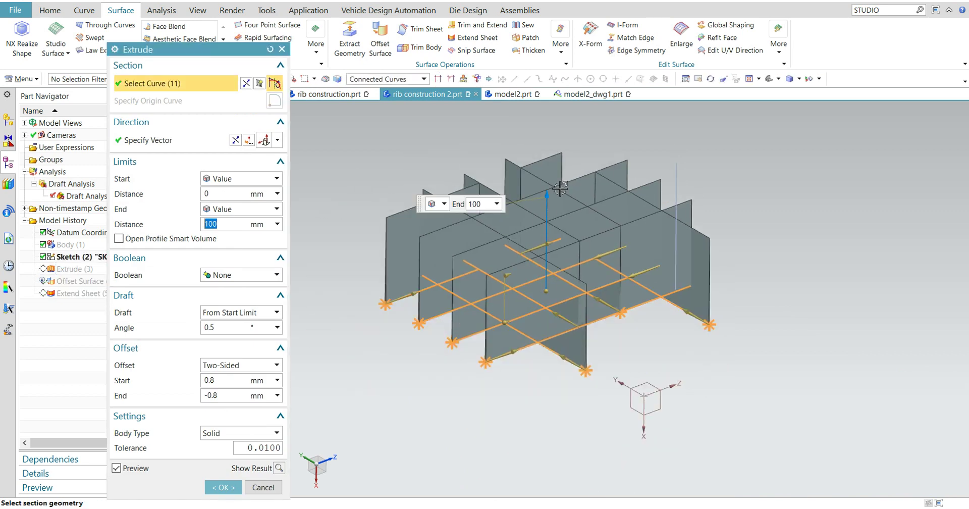
- Shorten the rib extrusion to 80 mm
left_click_drag(541, 200, 544, 217)
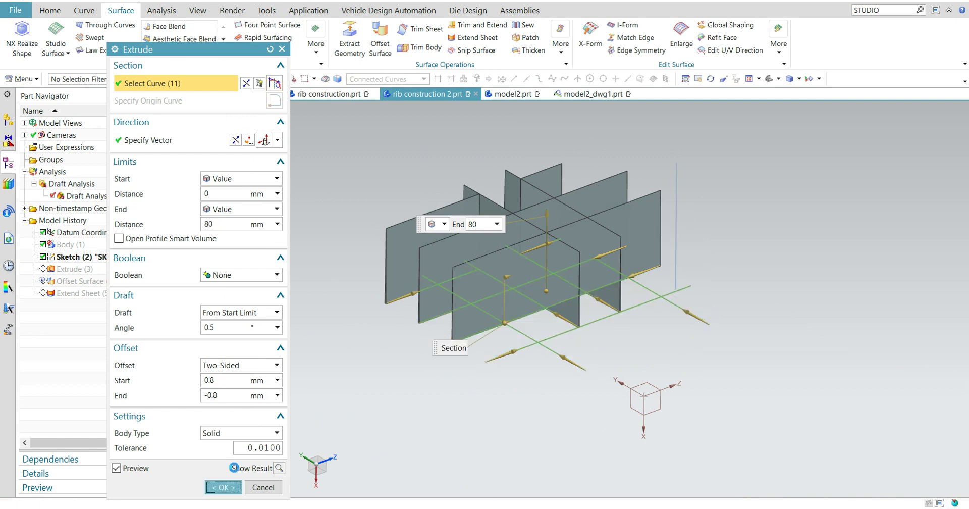
left_click(224, 487)
middle_click_drag(498, 424, 500, 413)
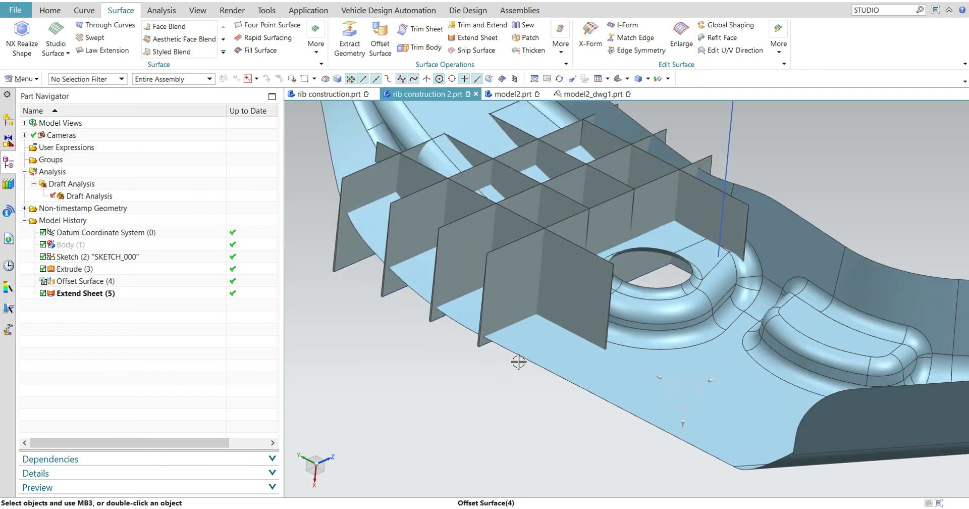
- Rebuild Offset Surface (4) and confirm the 30 mm sheet extension
double_click(517, 358)
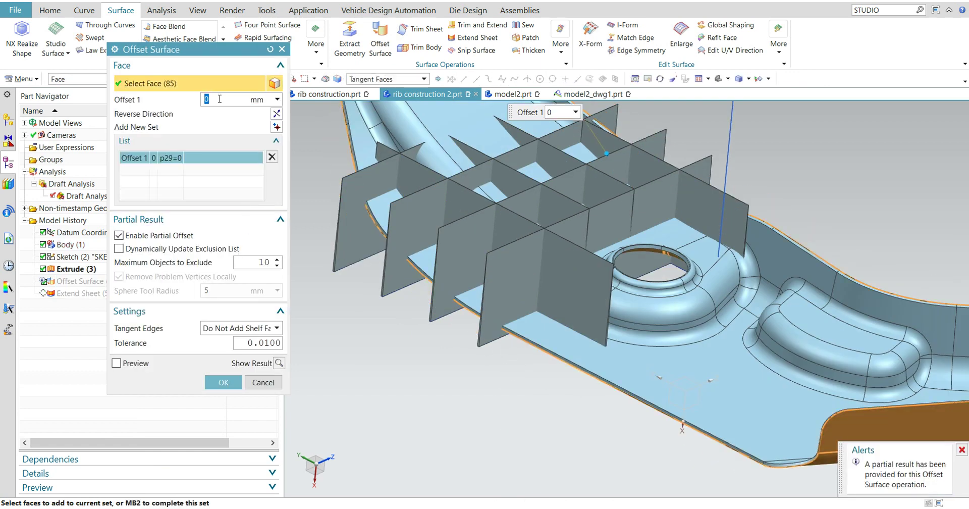
middle_click(73, 315)
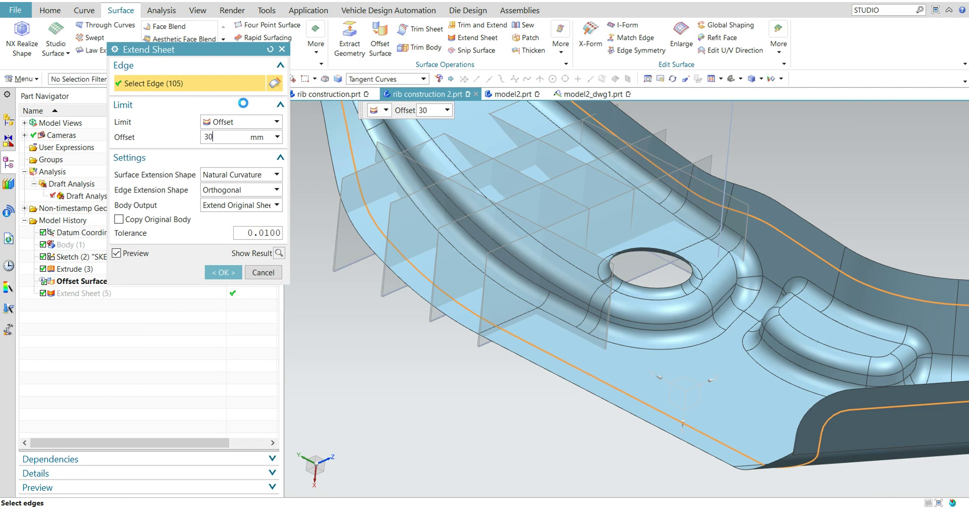
left_click(220, 272)
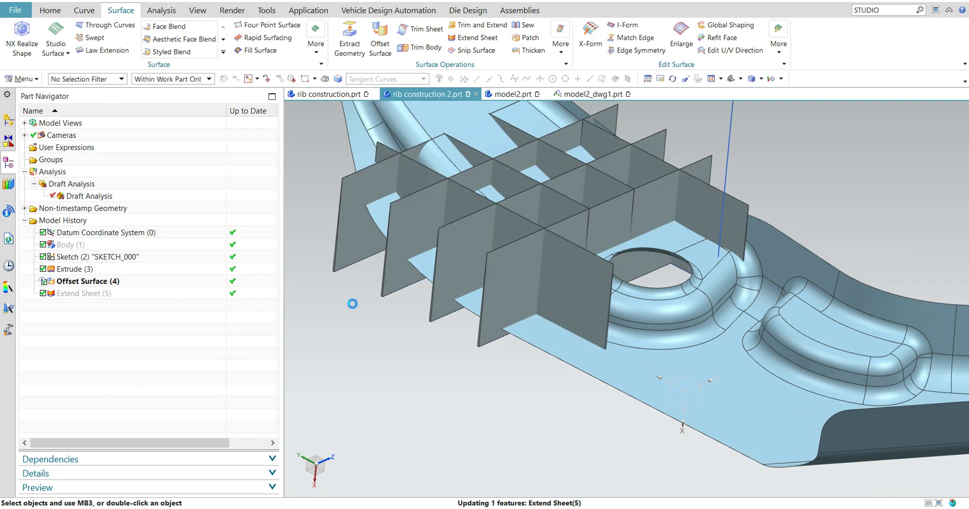
scroll(324, 318, "down", 4)
middle_click_drag(395, 377, 386, 387)
scroll(469, 240, "up", 2)
scroll(510, 215, "up", 2)
scroll(519, 237, "down", 4)
scroll(440, 288, "up", 3)
- Trim the nine rib bodies using the extended offset inner sheet as the tool face
middle_click_drag(441, 288, 407, 339)
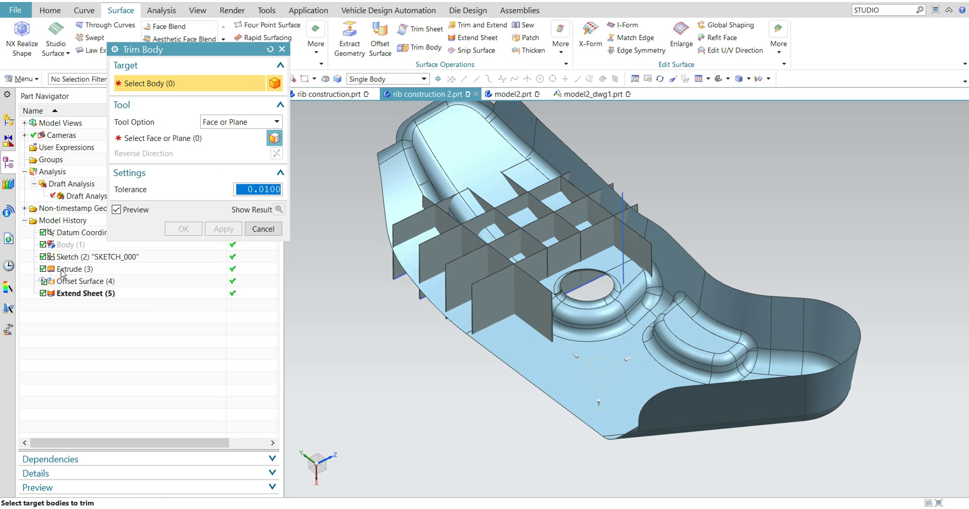
left_click(61, 270)
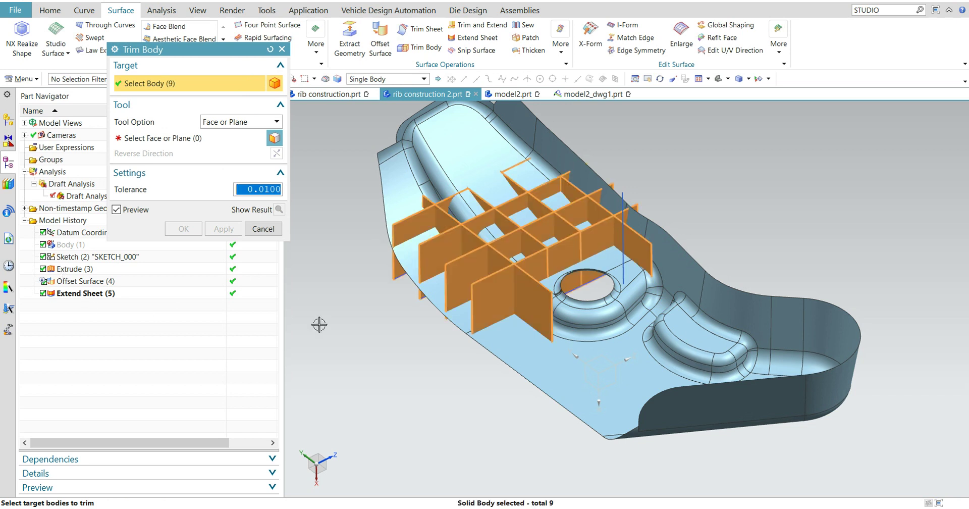
scroll(440, 389, "up", 1)
left_click(191, 142)
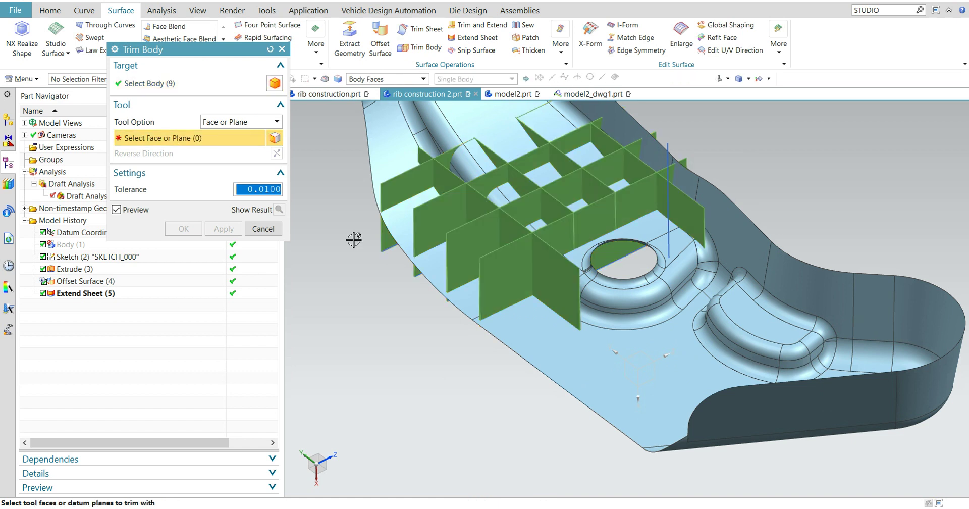
left_click(556, 335)
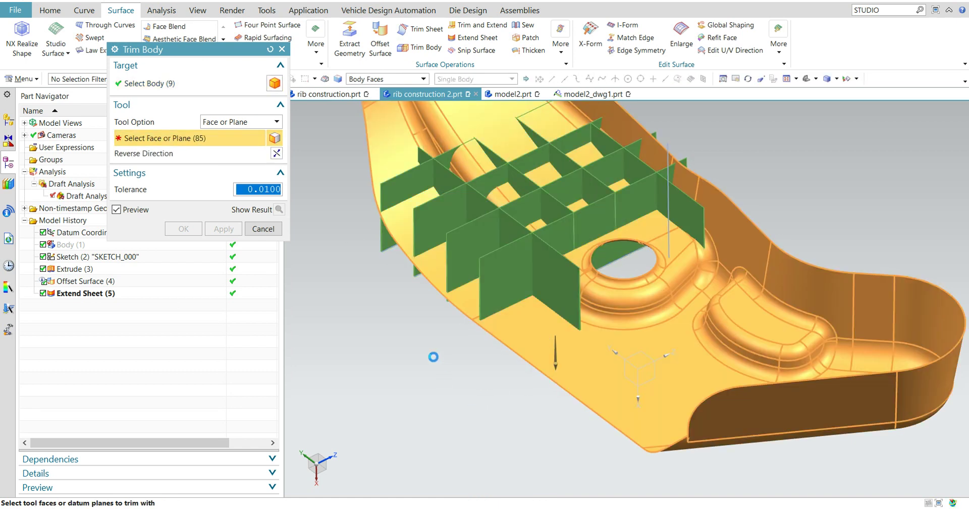
left_click(180, 229)
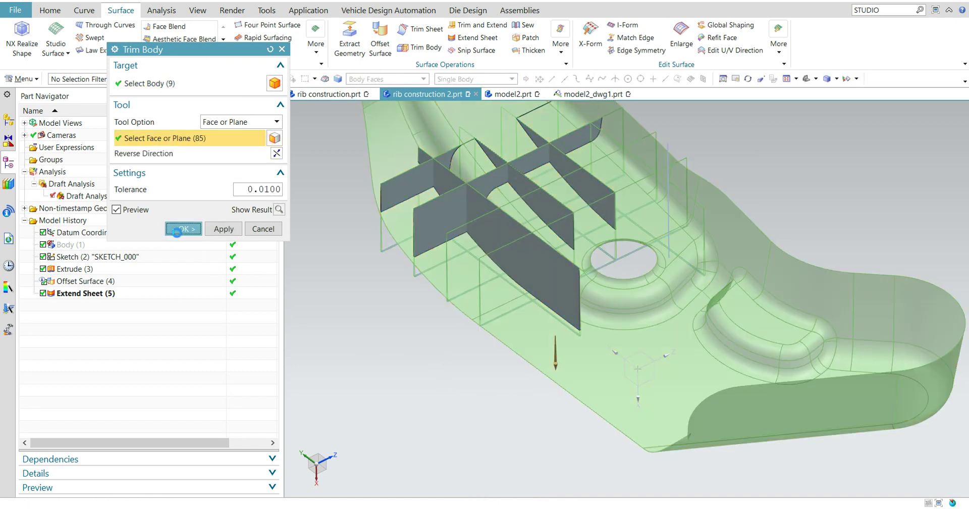
middle_click_drag(539, 456, 740, 300)
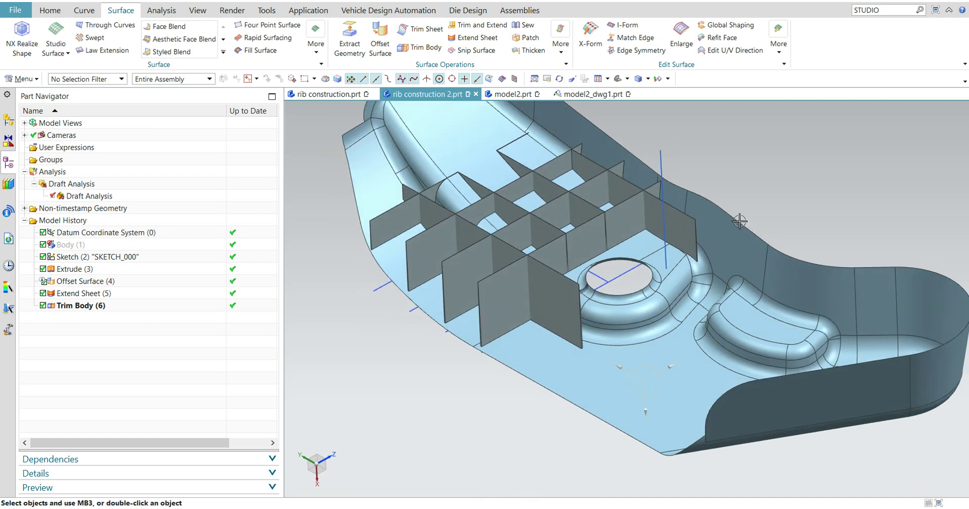
- Show Body (1) again and inspect that the ribs end on the part's inner floor
scroll(620, 283, "up", 4)
scroll(490, 257, "down", 5)
middle_click_drag(460, 360, 467, 385)
scroll(466, 386, "up", 2)
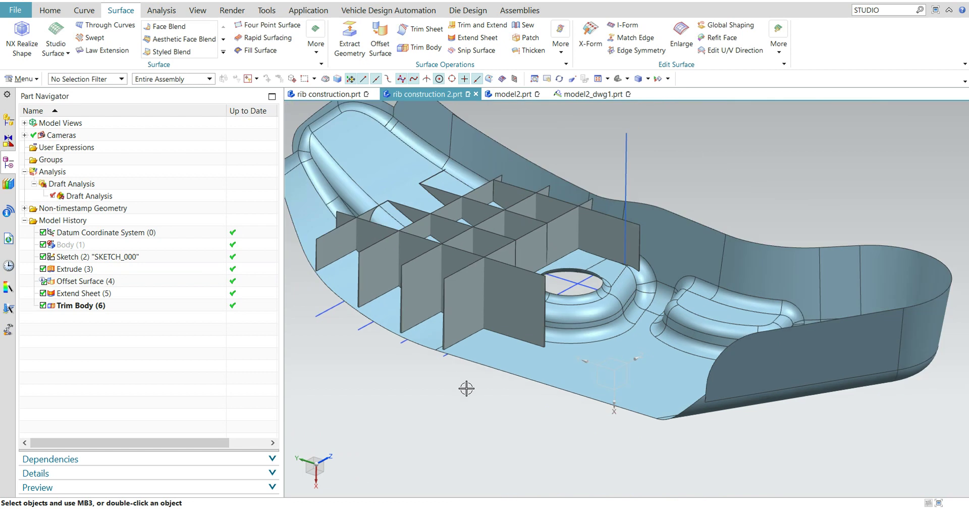
right_click(76, 244)
left_click(151, 246)
middle_click_drag(513, 422, 500, 402)
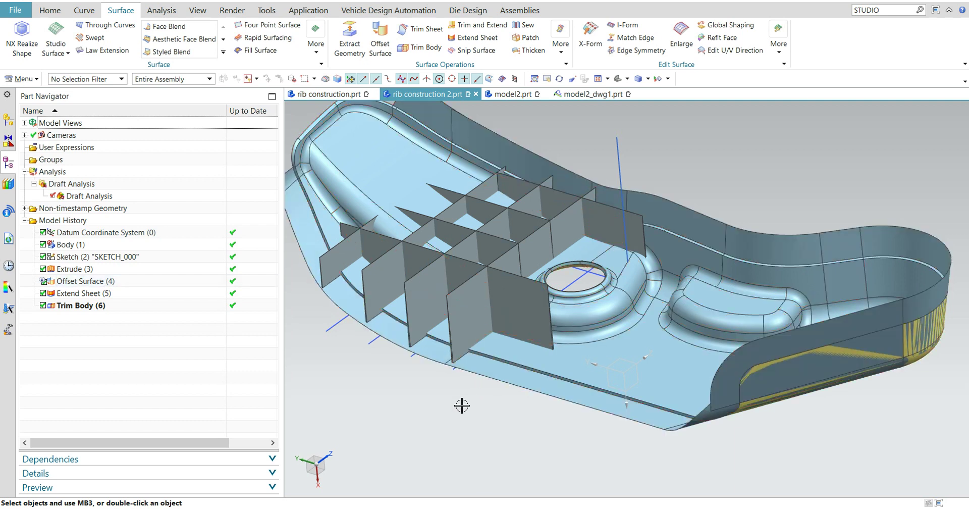
scroll(462, 405, "up", 2)
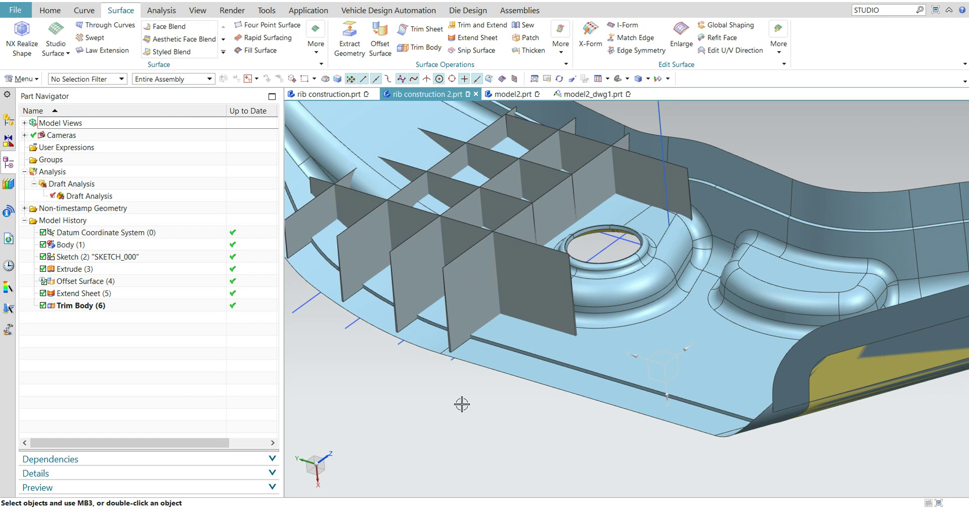
scroll(457, 396, "up", 3)
scroll(480, 389, "down", 5)
mouse_move(490, 424)
middle_mouse_down()
mouse_move(495, 396)
mouse_move(499, 421)
middle_mouse_up()
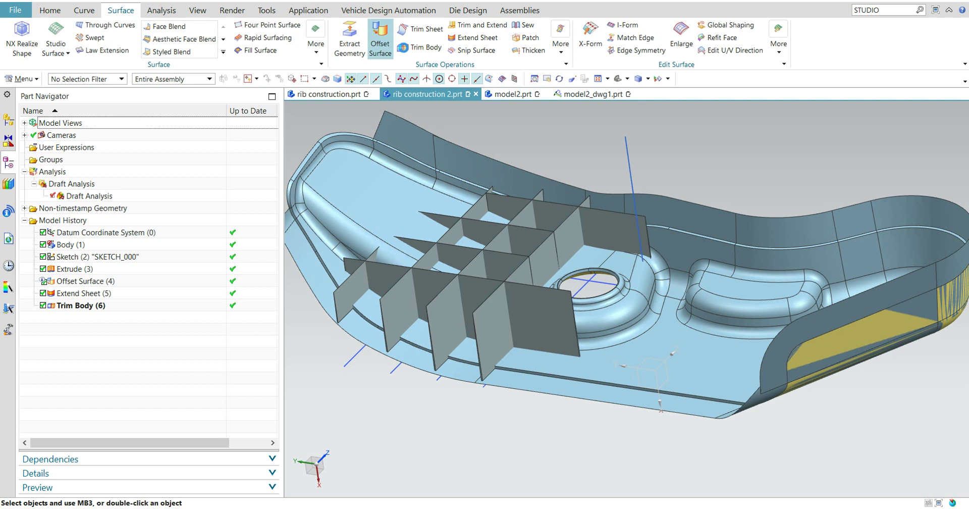
- Create a 5.5 mm (2.5+3) offset surface from the part's 85 inner faces
left_click(378, 36)
left_click(540, 183)
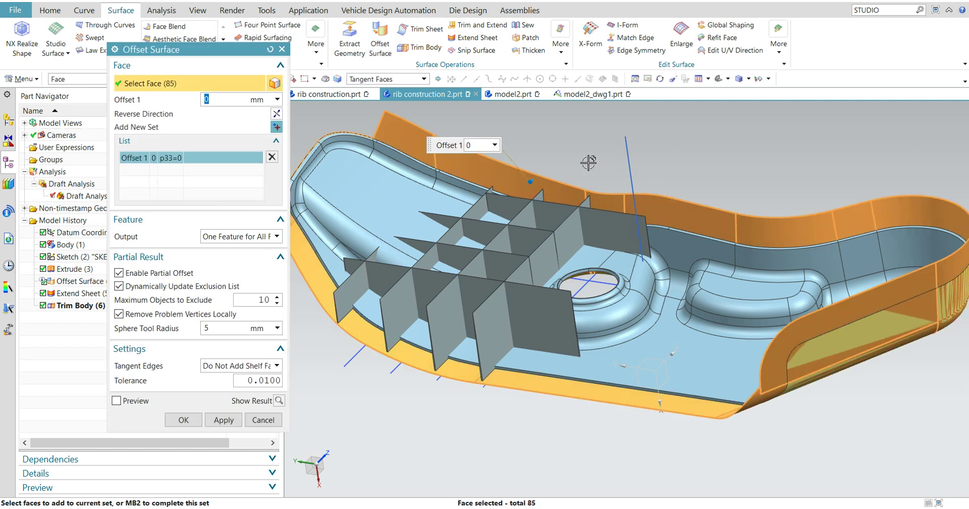
left_click(278, 114)
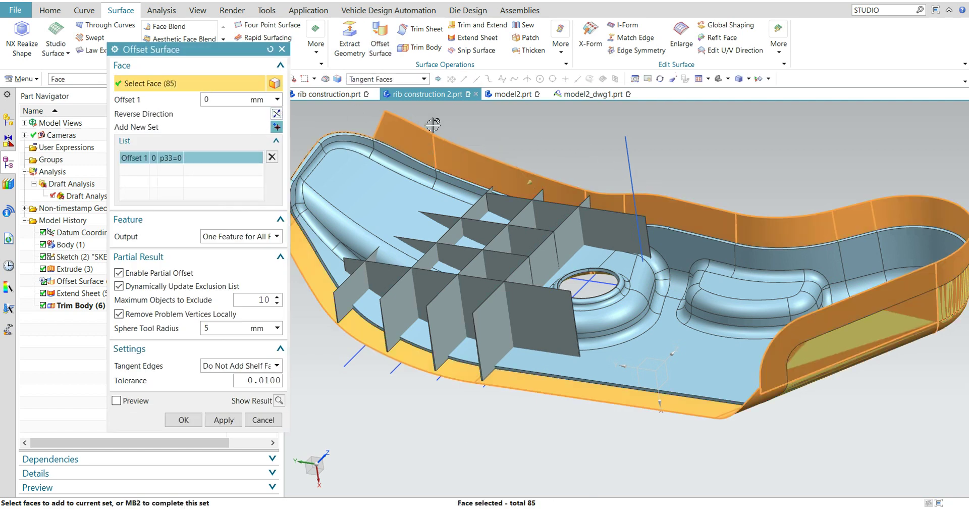
left_click(150, 95)
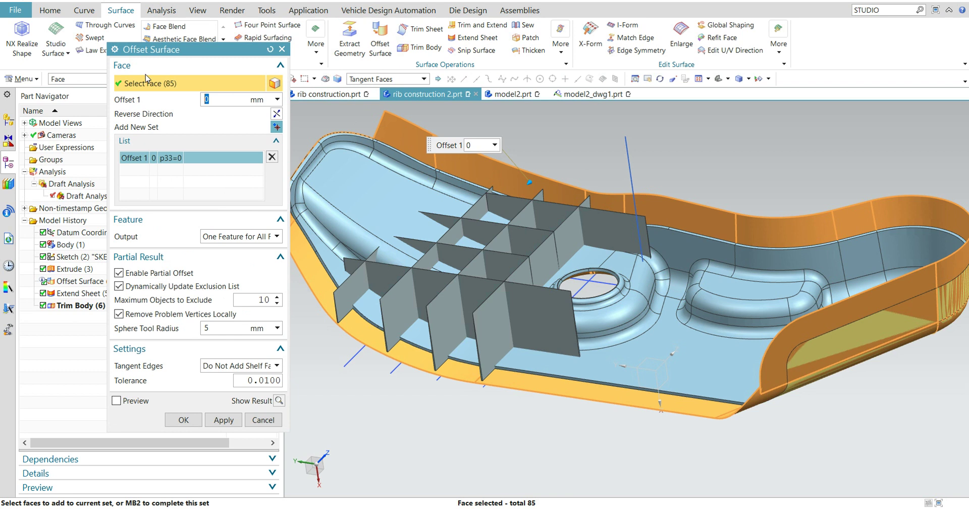
type("2.5+3")
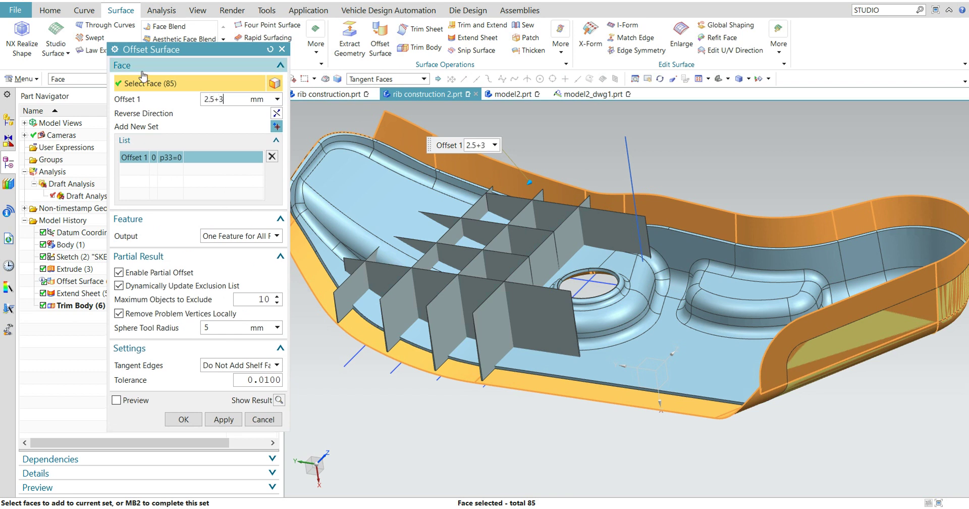
key("Return")
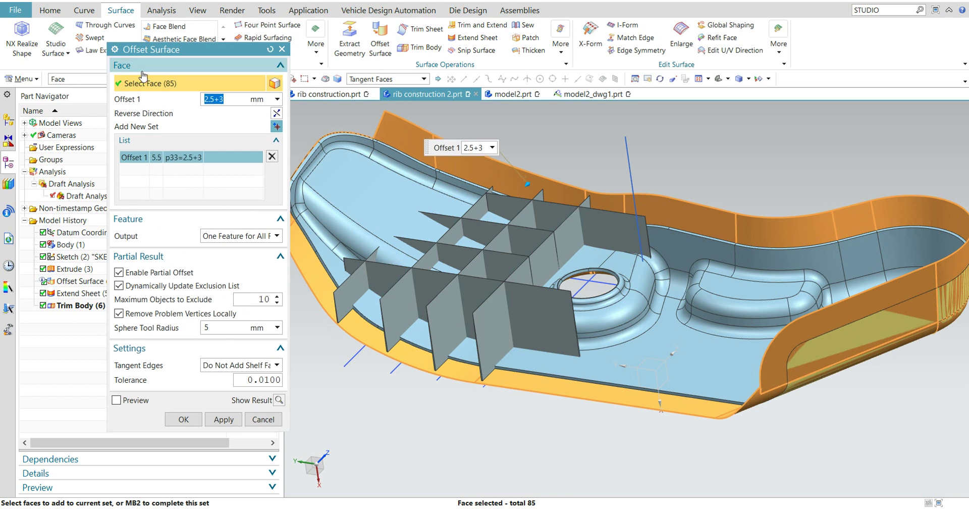
left_click(183, 420)
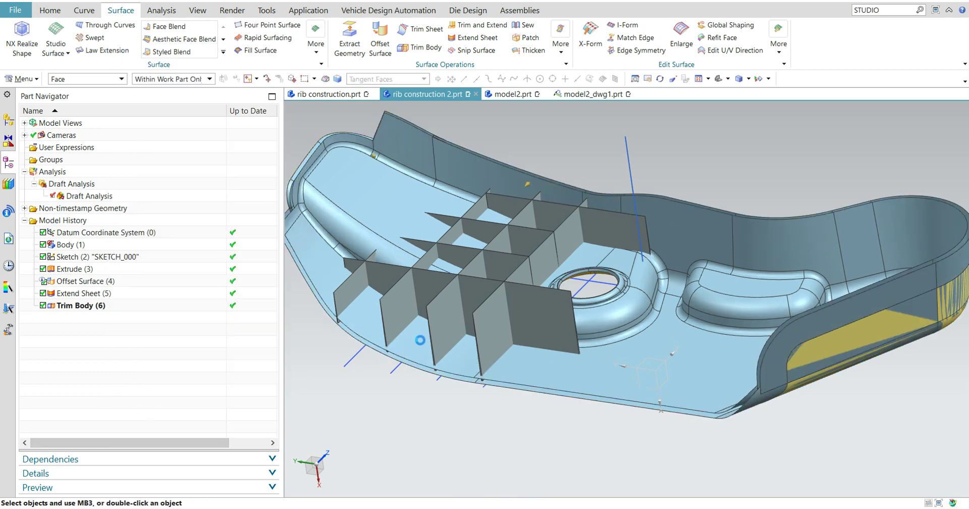
scroll(485, 418, "up", 5)
- Hide the old Offset Surface (4) sheet
left_click(493, 335)
right_click(495, 335)
left_click(534, 180)
- Fit the model and select all nine ribs as targets for a new Trim Body
key("ctrl+f")
middle_click_drag(536, 374, 461, 324)
scroll(431, 299, "up", 3)
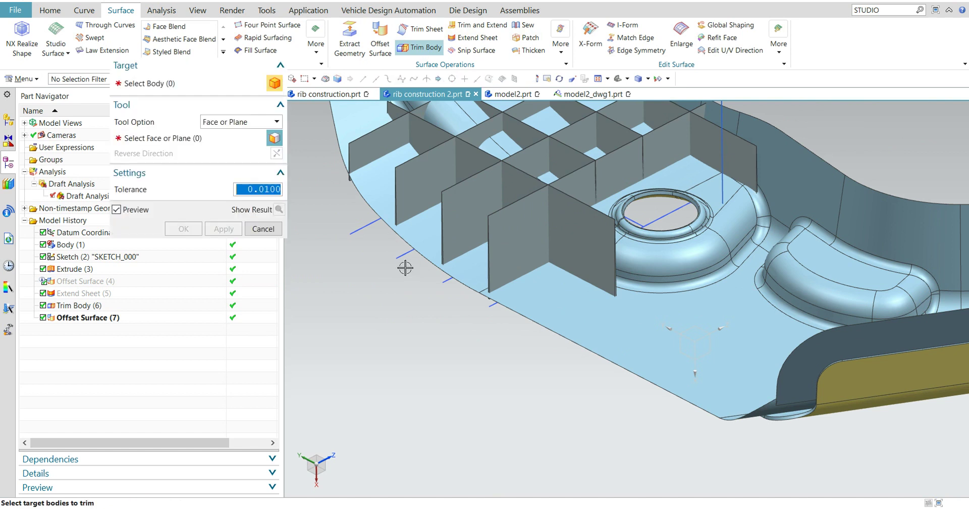
left_click(79, 305)
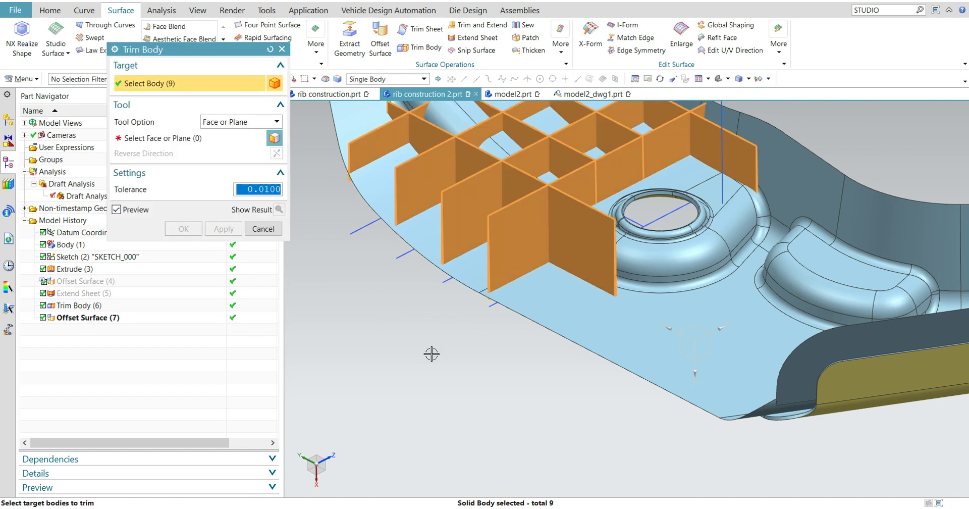
left_click(201, 137)
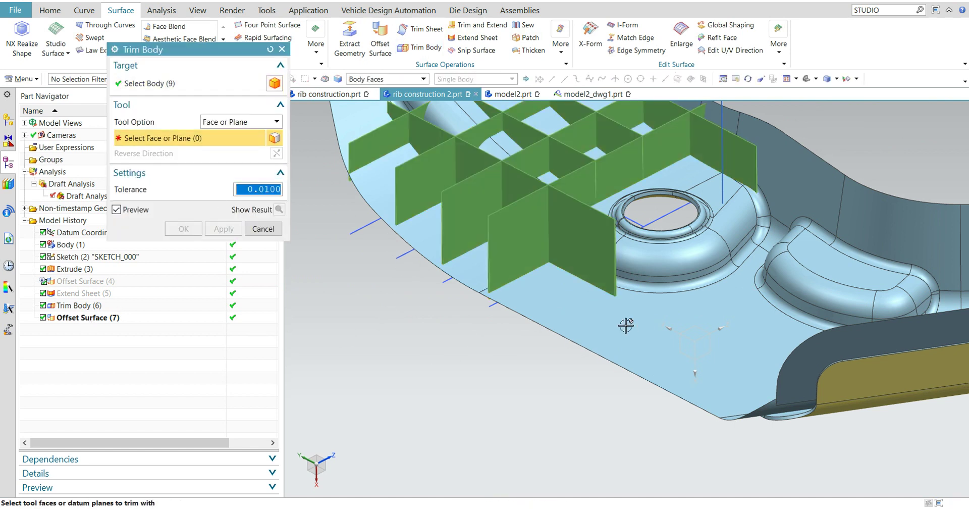
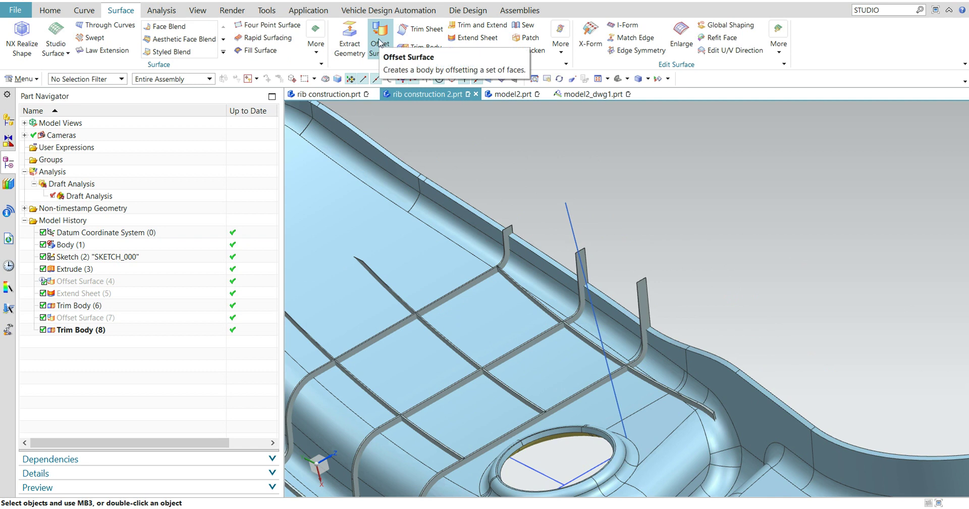
- Start a new Offset Surface, which keeps the 5.5 mm offset value
left_click(380, 35)
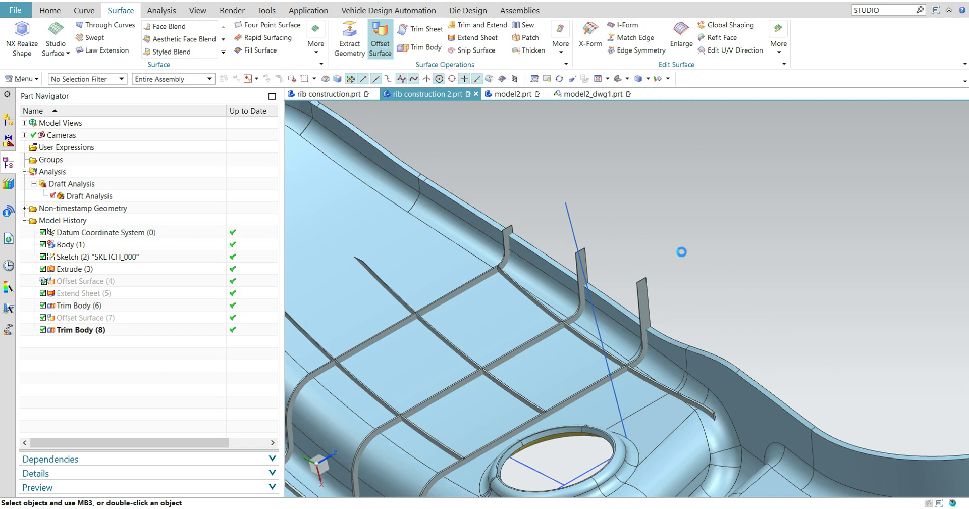
- Restart Offset Surface with the Single Face rule and pick the first rim face
left_click(352, 32)
left_click(382, 38)
left_click(379, 35)
scroll(630, 363, "down", 5)
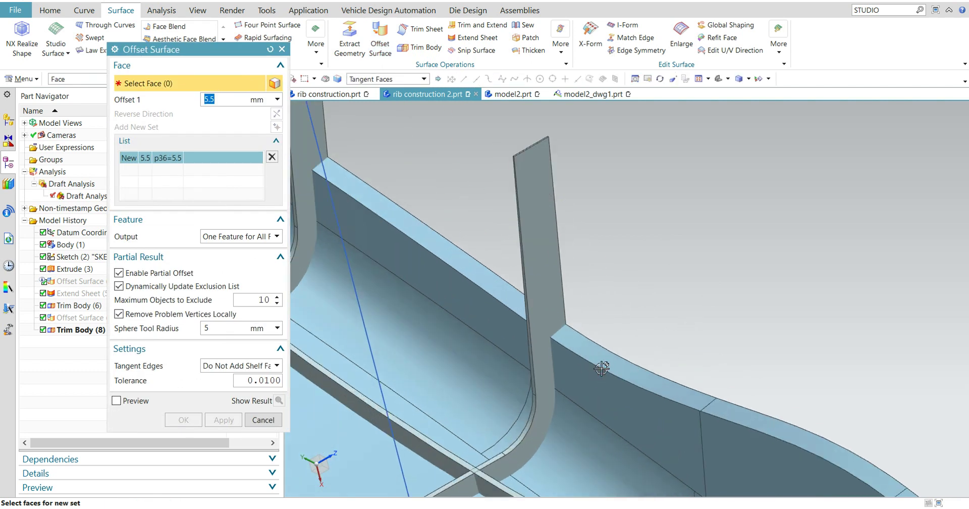
left_click(392, 79)
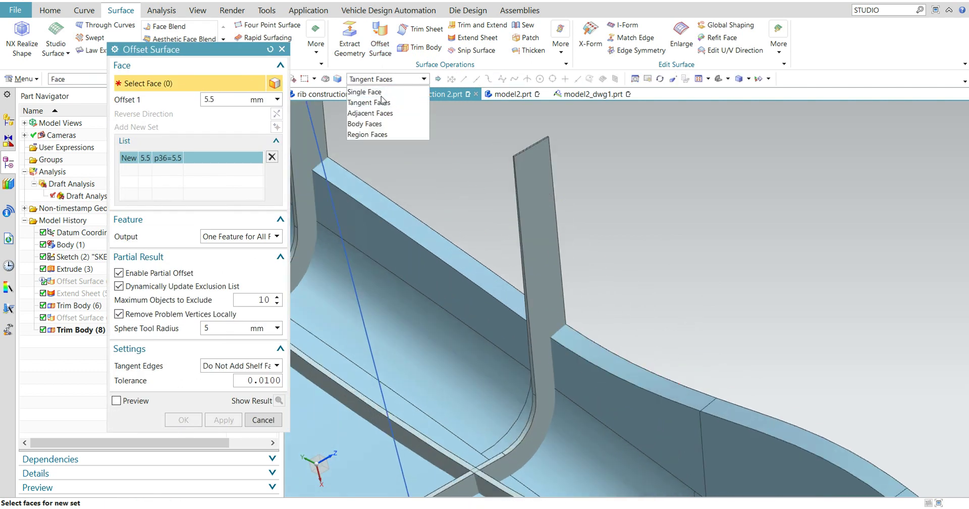
left_click(383, 92)
scroll(573, 340, "down", 3)
left_click(570, 336)
- Add the narrow strip and long rim faces and create the 2 mm offset surface
middle_click_drag(469, 307, 407, 329)
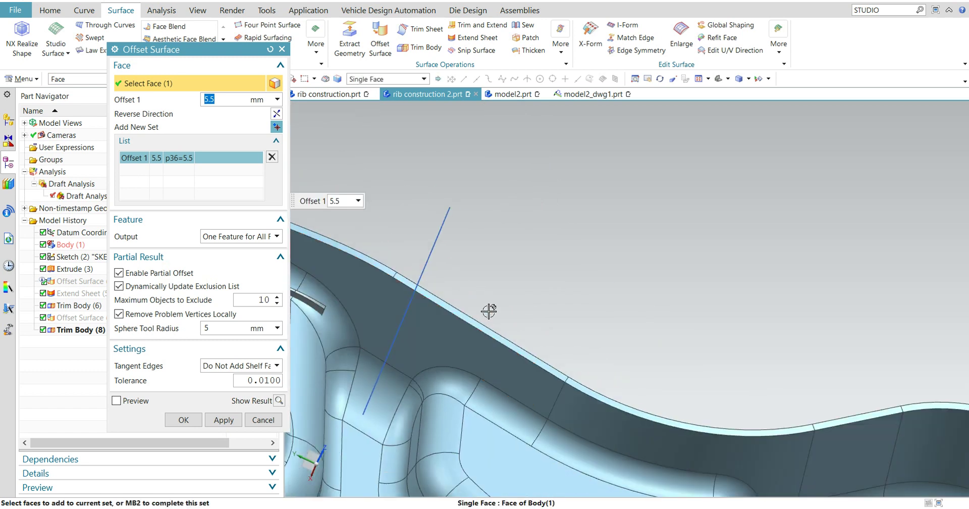
scroll(481, 321, "down", 6)
middle_click_drag(476, 296, 606, 328, "shift")
scroll(484, 300, "up", 8)
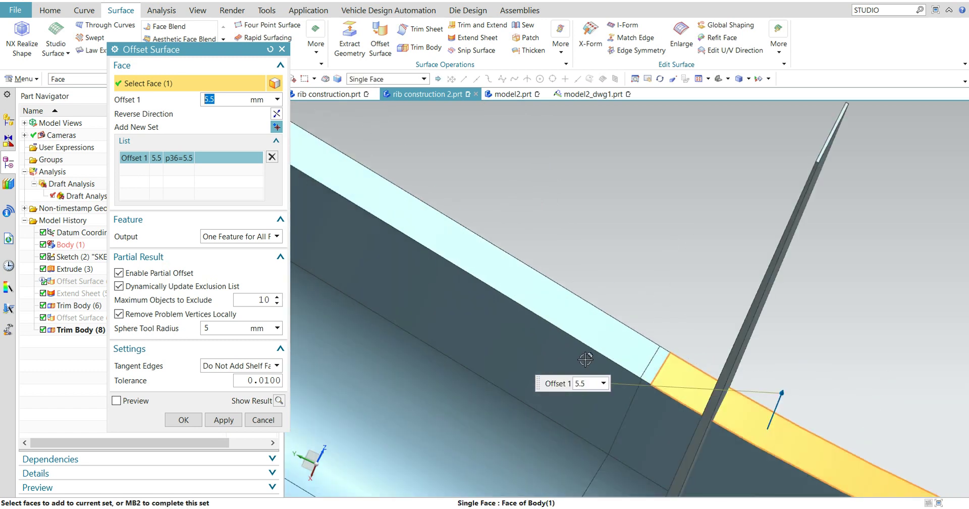
left_click(650, 376)
left_click(517, 262)
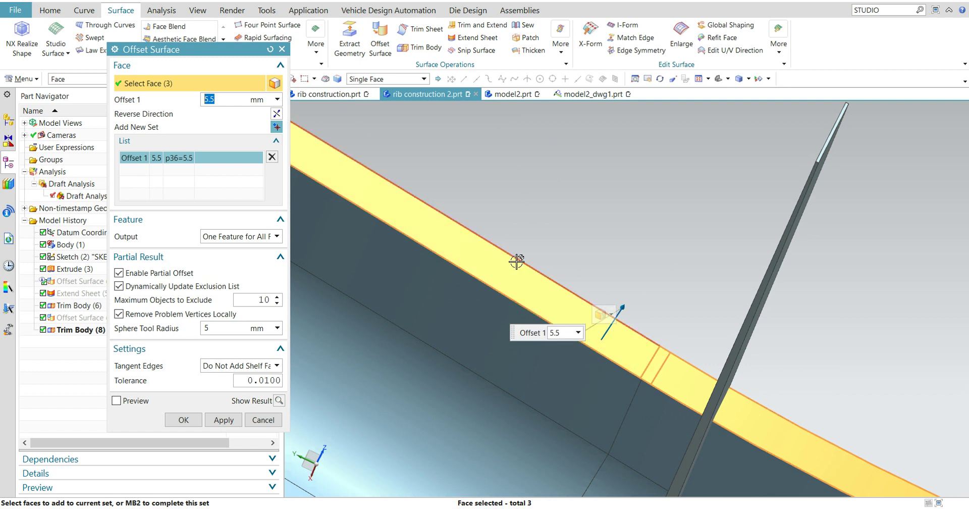
scroll(517, 262, "down", 7)
middle_click_drag(402, 238, 586, 325, "shift")
scroll(638, 345, "down", 4)
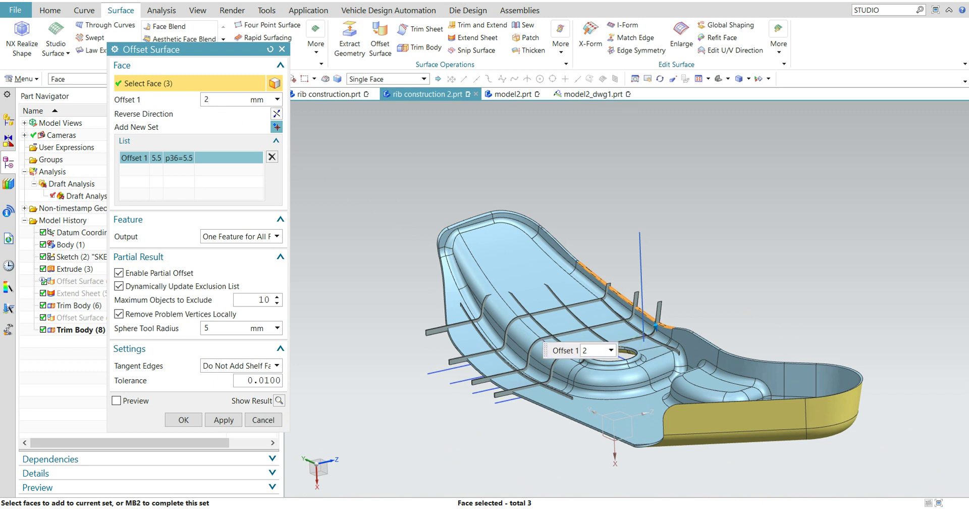
left_click(183, 419)
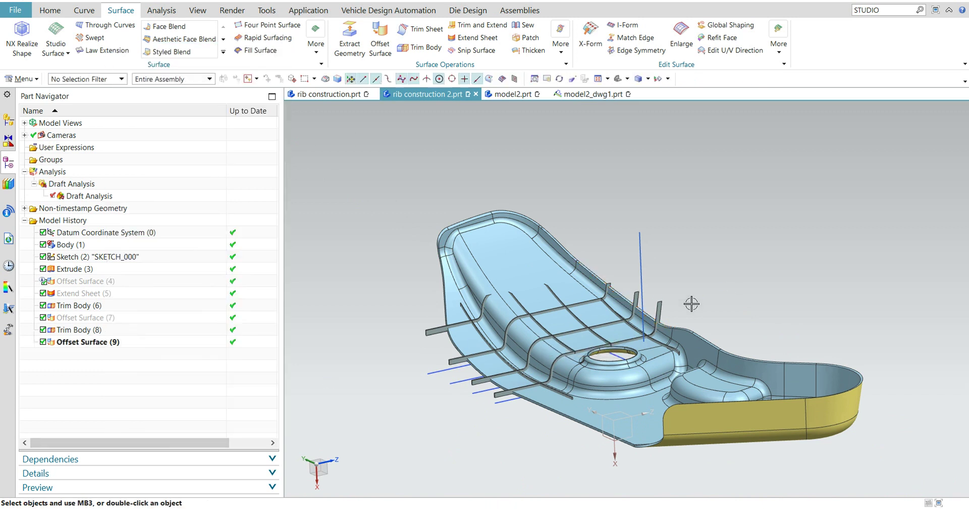
- Hide the part body, Body (1)
scroll(703, 285, "down", 4)
right_click(679, 376)
left_click(704, 252)
- Extend the offset sheet's edges by 20 mm with Extend Sheet
middle_click_drag(671, 271, 802, 275)
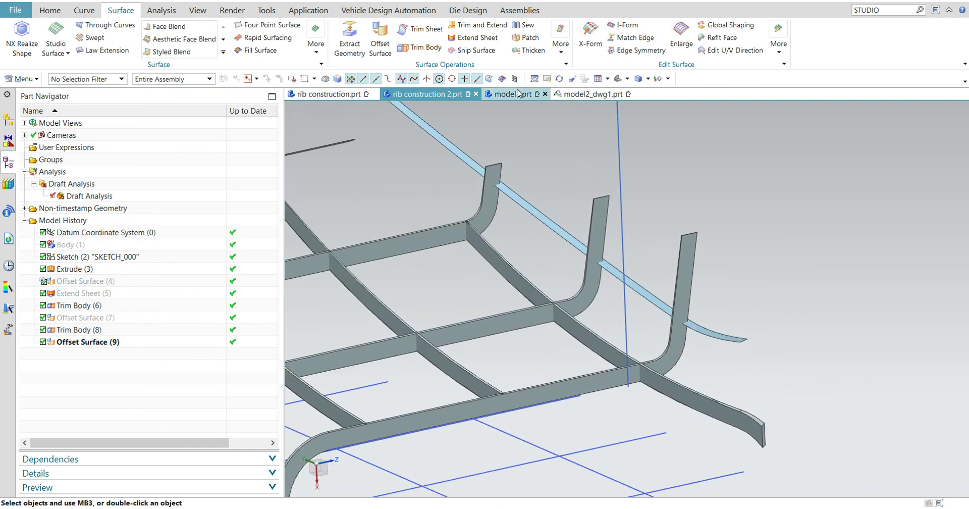
left_click(707, 335)
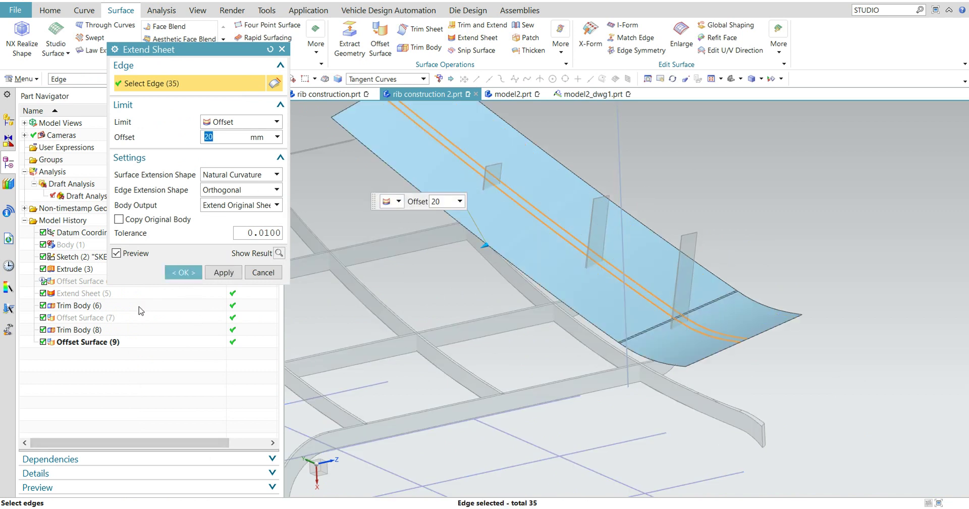
left_click(176, 278)
scroll(553, 200, "down", 5)
middle_click_drag(502, 319, 540, 297)
scroll(557, 255, "up", 2)
scroll(551, 197, "up", 2)
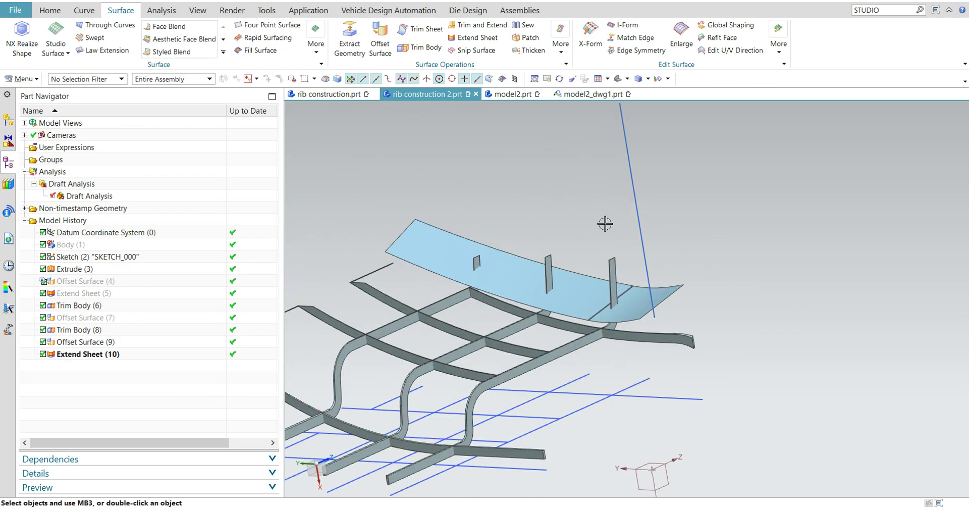
scroll(605, 221, "up", 3)
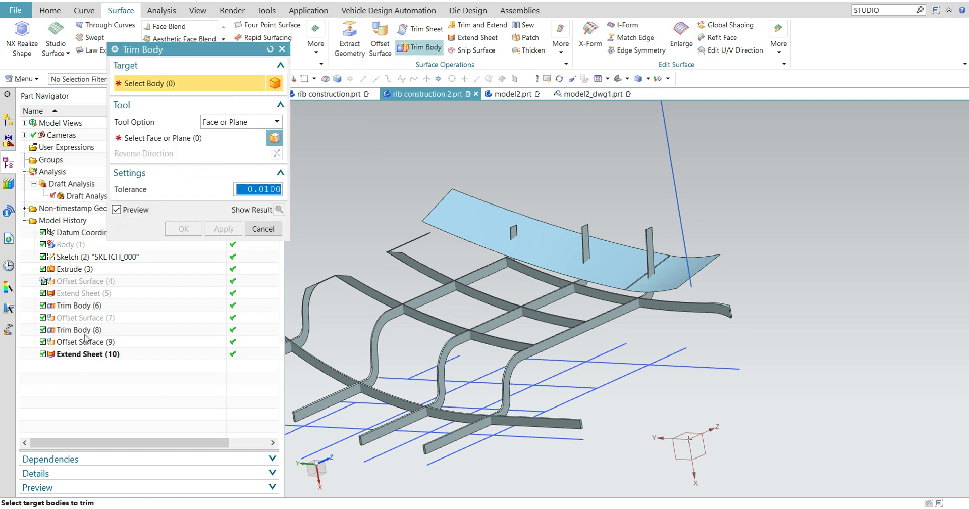
- Trim all nine ribs against the extended sheet, flipping the kept side
key("ctrl+a")
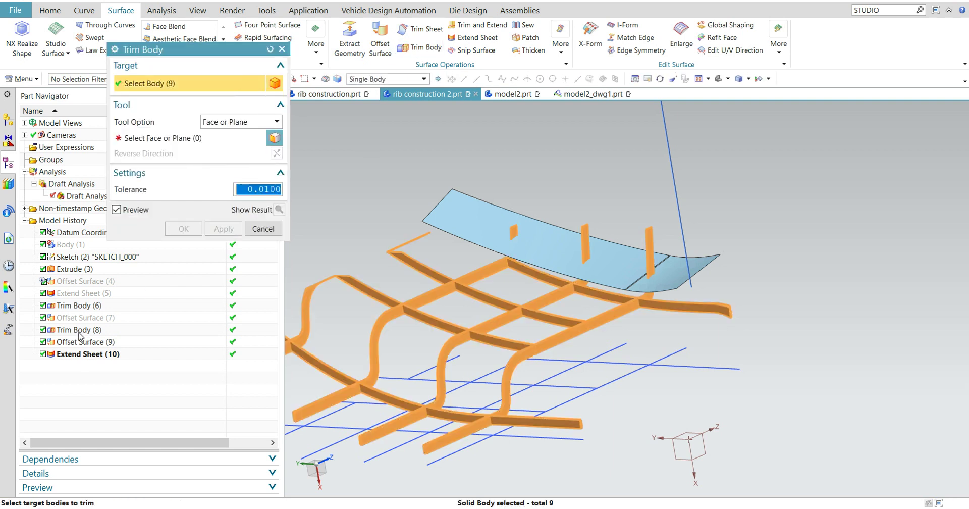
left_click(167, 140)
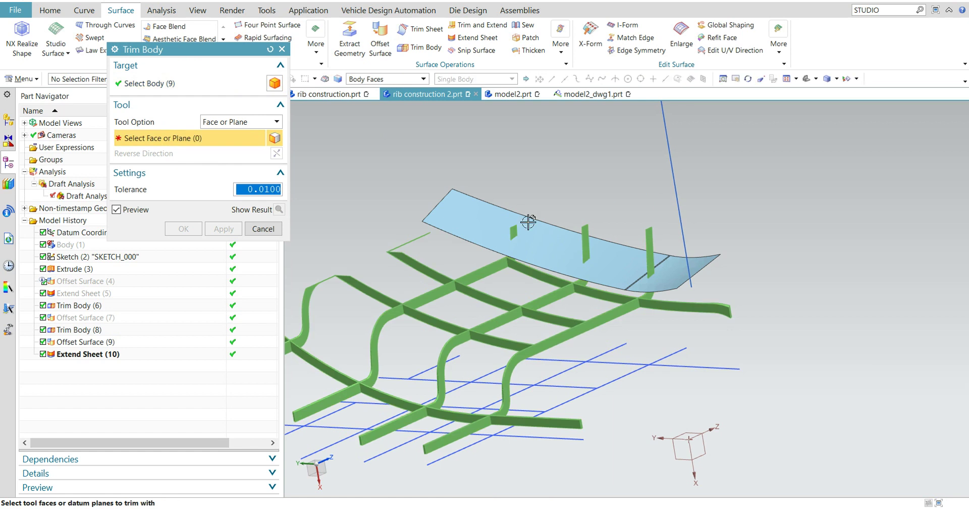
left_click(638, 222)
double_click(484, 193)
left_click(190, 233)
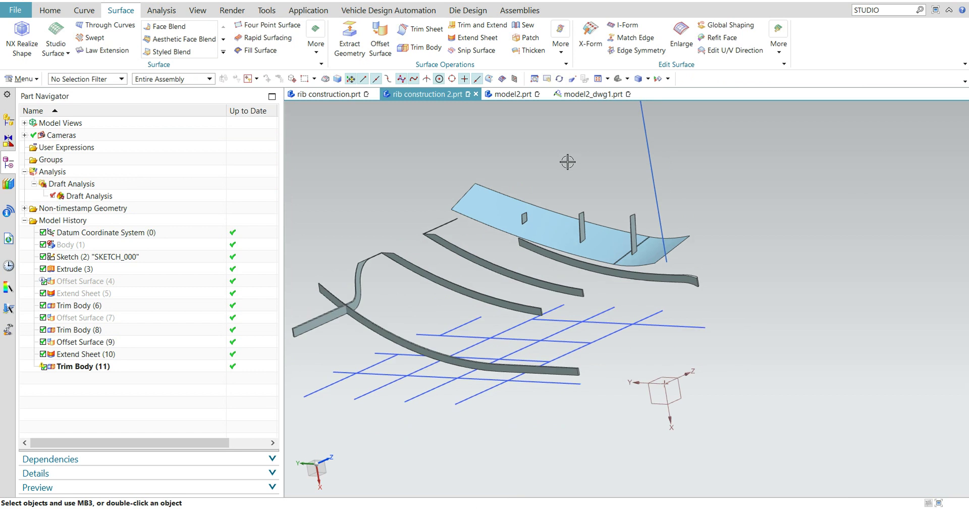
- Undo that trim and instead trim only three ribs back to the extended sheet
key("ctrl+z")
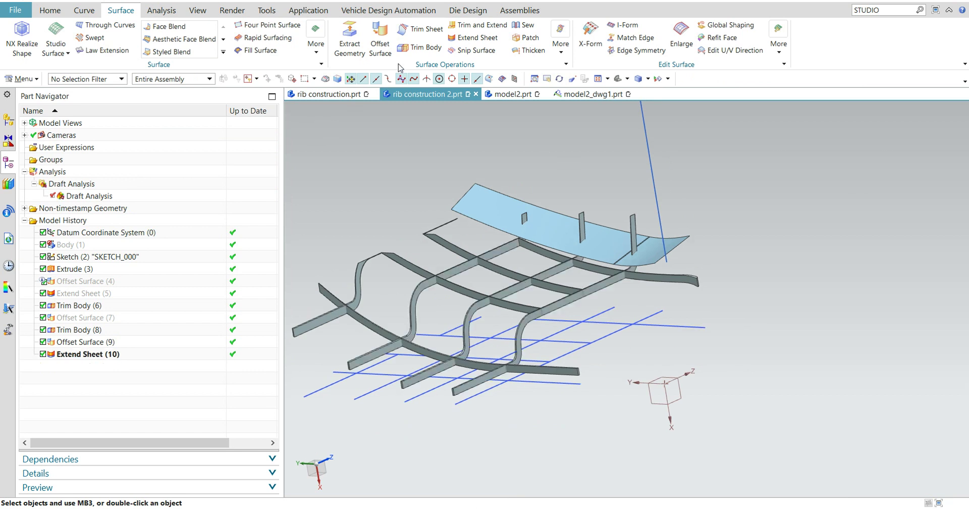
scroll(504, 207, "up", 3)
left_click(493, 292)
left_click(659, 242)
left_click(757, 255)
middle_click(681, 171)
left_click(513, 204)
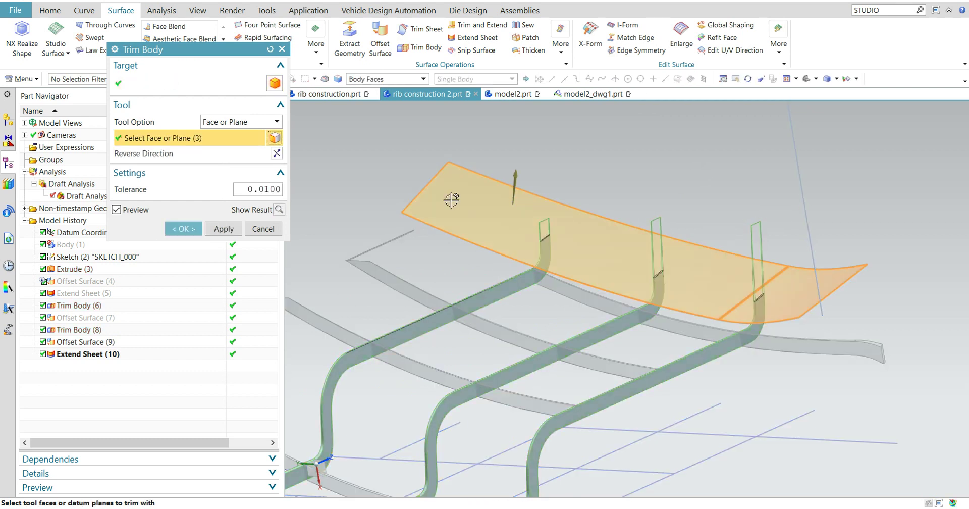
left_click(191, 233)
middle_click_drag(522, 210, 595, 223)
- Hide the extended offset sheet and show the part body again
right_click(549, 221)
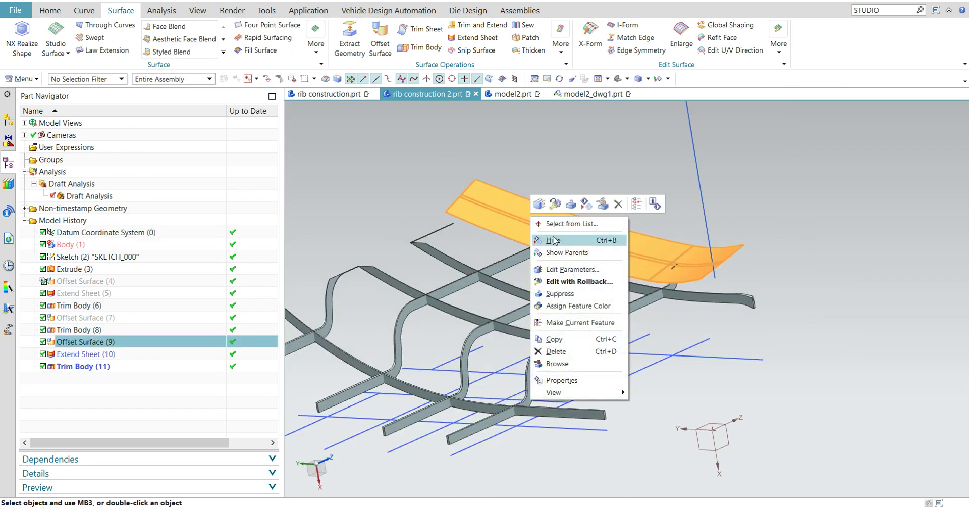
left_click(560, 240)
scroll(322, 381, "down", 2)
middle_click_drag(322, 380, 343, 284, "shift")
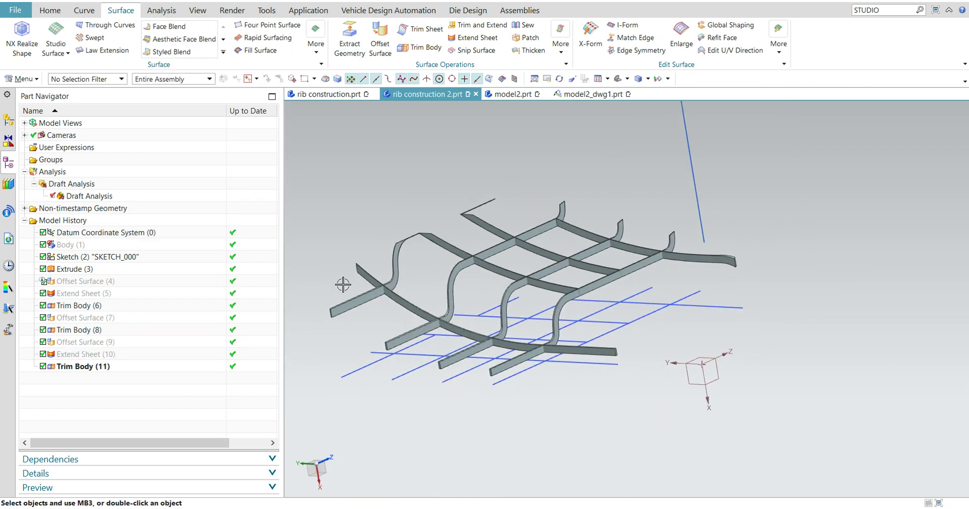
right_click(63, 245)
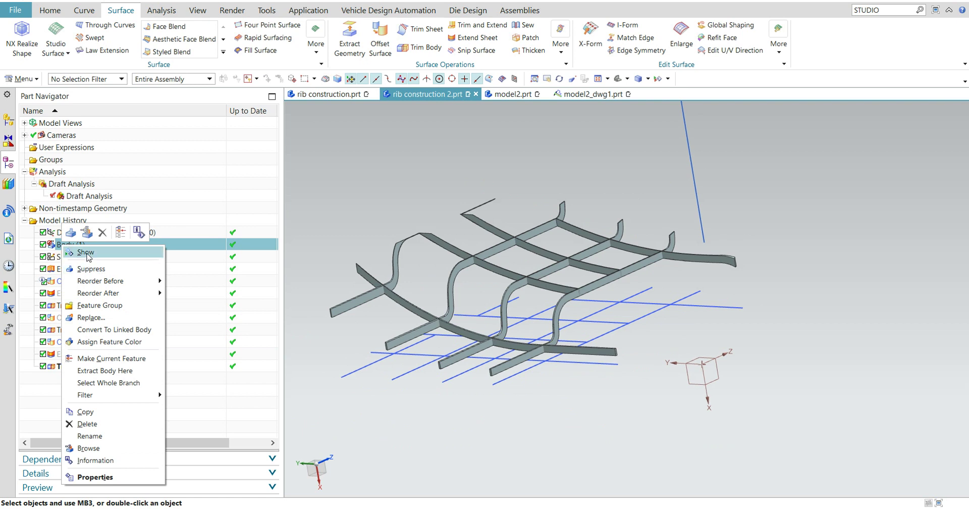
left_click(86, 252)
middle_click_drag(443, 396, 585, 404)
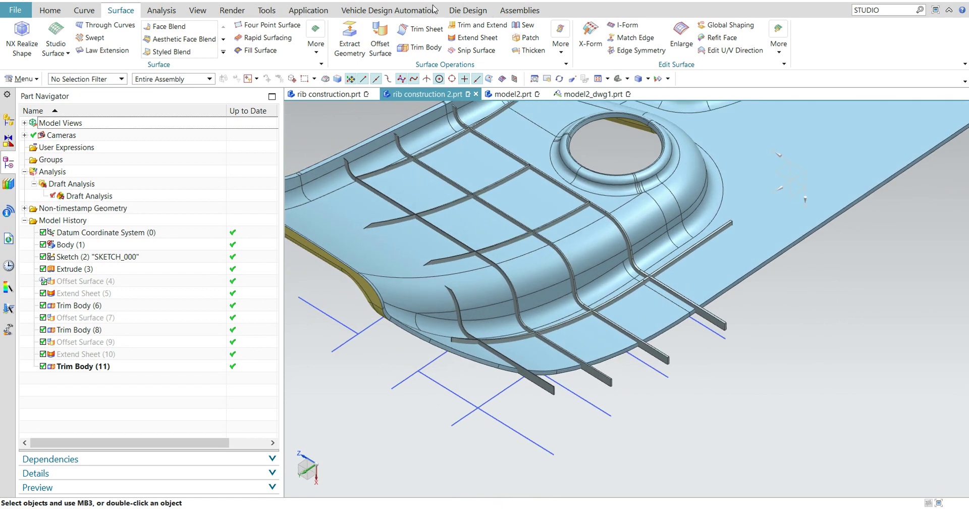
- Create a 0 mm Offset Surface from the three rim faces
left_click(380, 36)
scroll(519, 394, "up", 5)
left_click(505, 344)
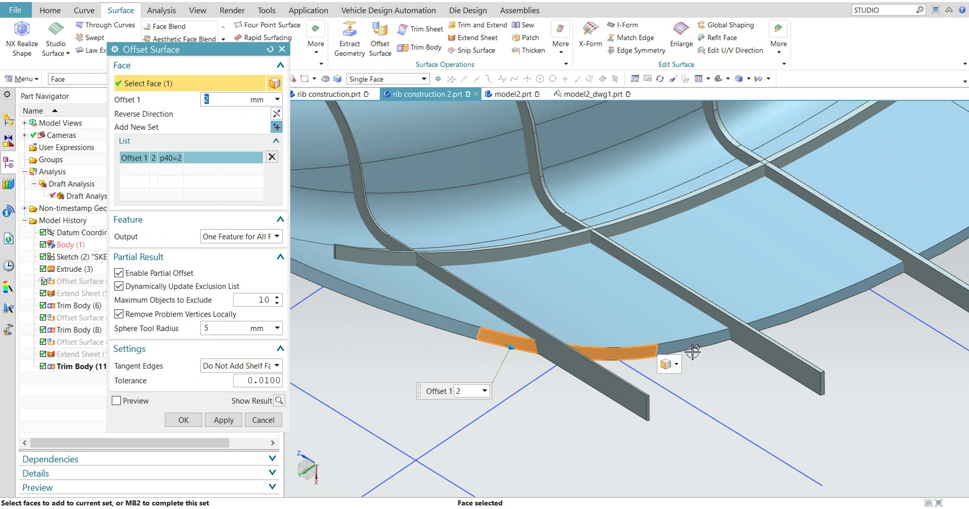
left_click(695, 344)
middle_click_drag(706, 416, 822, 244)
middle_click_drag(876, 222, 761, 247)
scroll(761, 248, "up", 1)
left_click(740, 251)
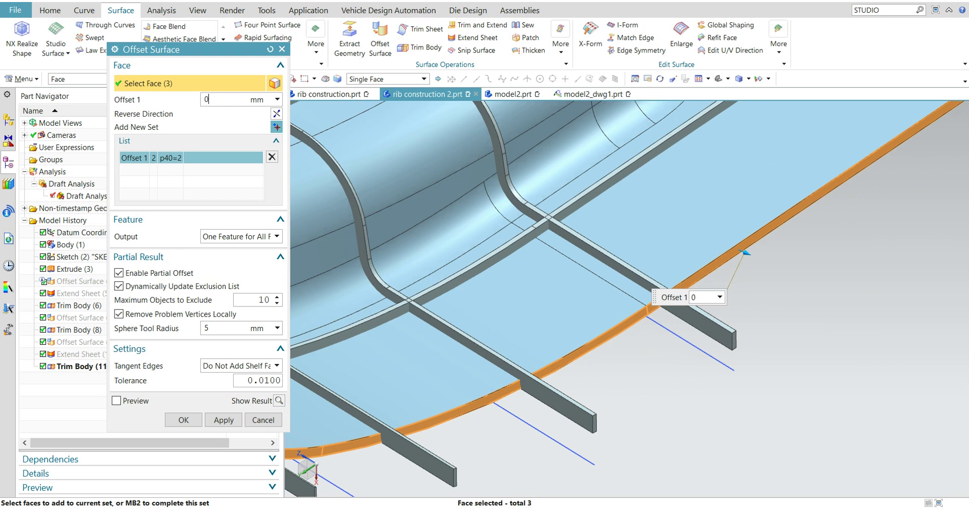
left_click(194, 423)
- Hide the main part body, Body (1)
scroll(659, 359, "down", 5)
right_click(525, 318)
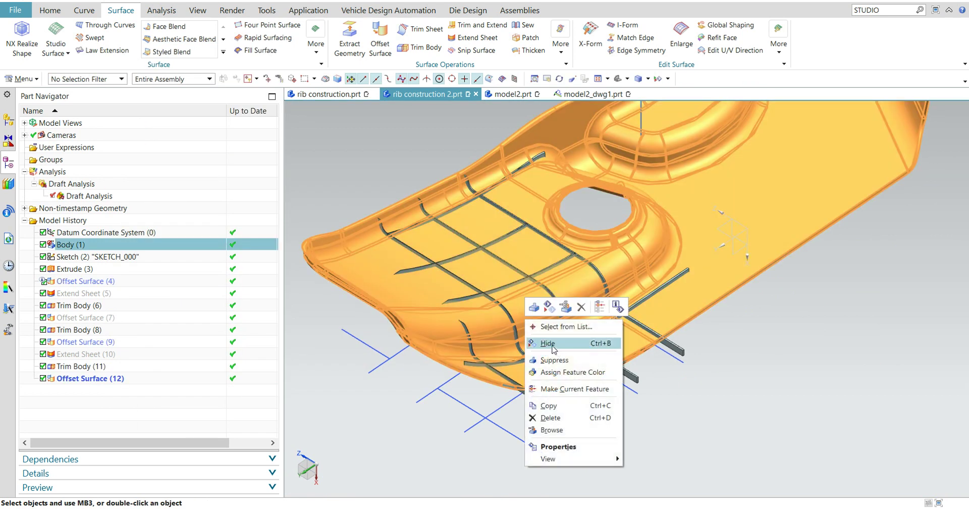
left_click(548, 343)
scroll(615, 373, "up", 5)
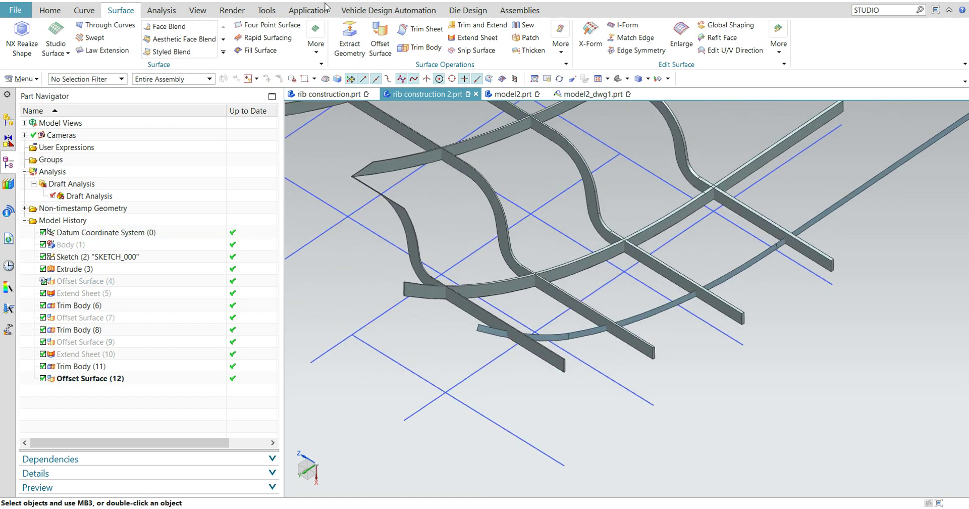
- Extend the 0 mm offset rim sheet by 20 mm from its edges
left_click(495, 331)
scroll(678, 350, "up", 5)
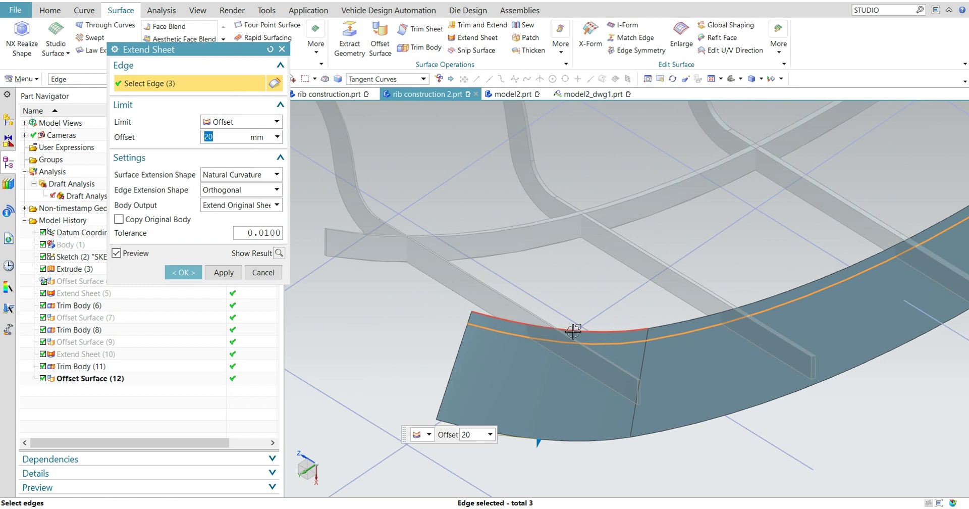
scroll(720, 335, "down", 5)
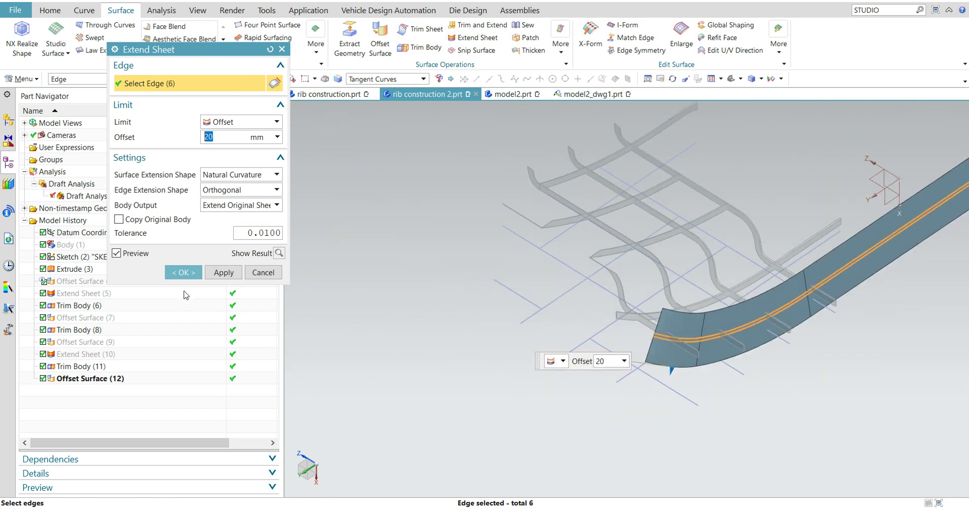
left_click(208, 271)
mouse_move(777, 401)
middle_mouse_down()
mouse_move(775, 390)
mouse_move(777, 407)
middle_mouse_up()
scroll(672, 388, "up", 3)
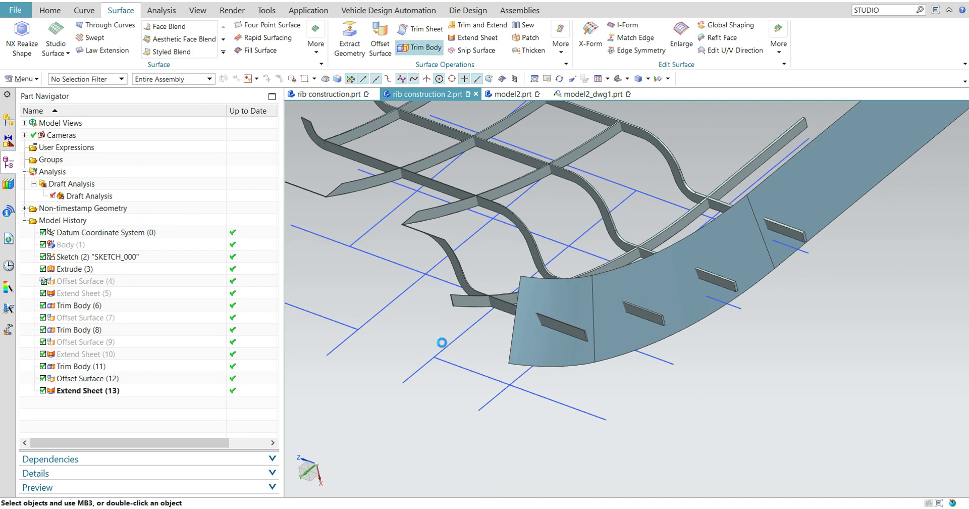
scroll(522, 330, "up", 3)
- Trim four more ribs back to the extended sheet faces with Trim Body
left_click(542, 252)
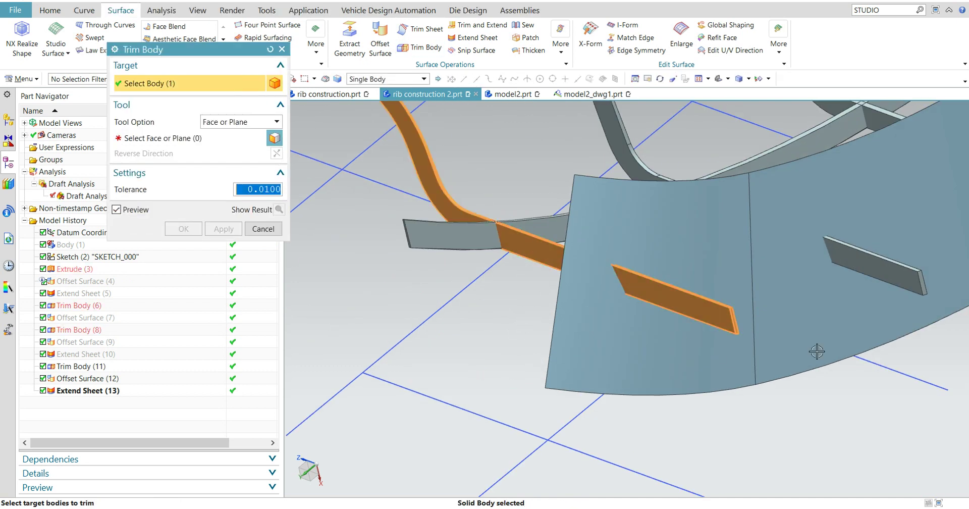
left_click(872, 259)
scroll(737, 335, "down", 4)
middle_click_drag(740, 348, 575, 348, "shift")
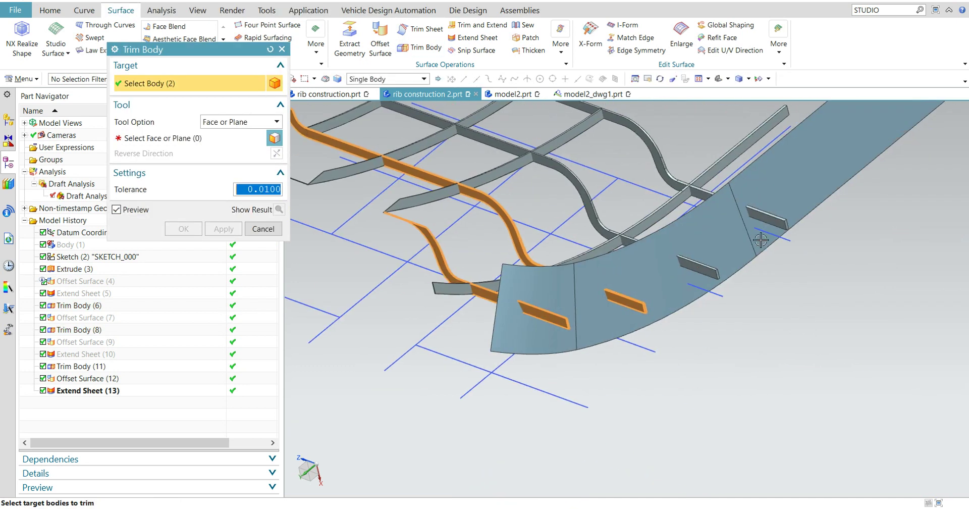
scroll(763, 242, "up", 3)
left_click(656, 302)
left_click(779, 196)
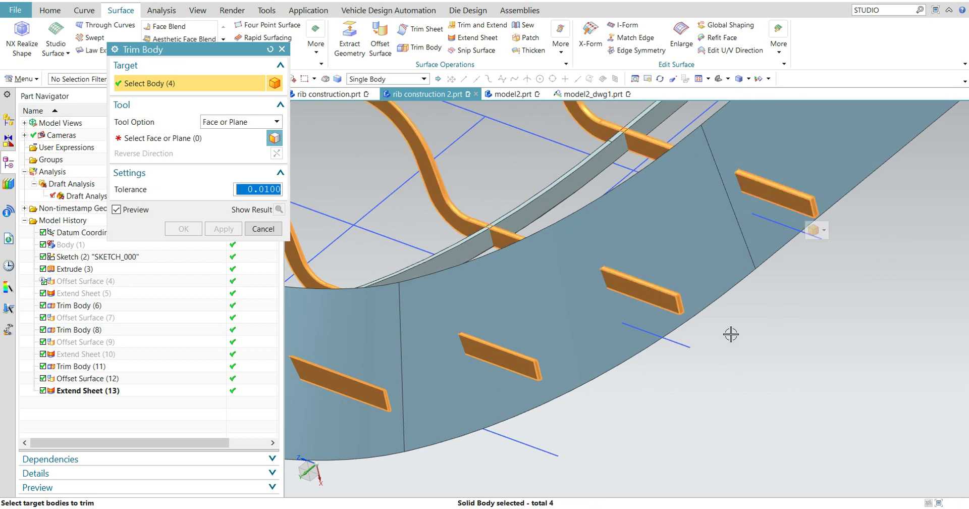
left_click(161, 137)
left_click(561, 294)
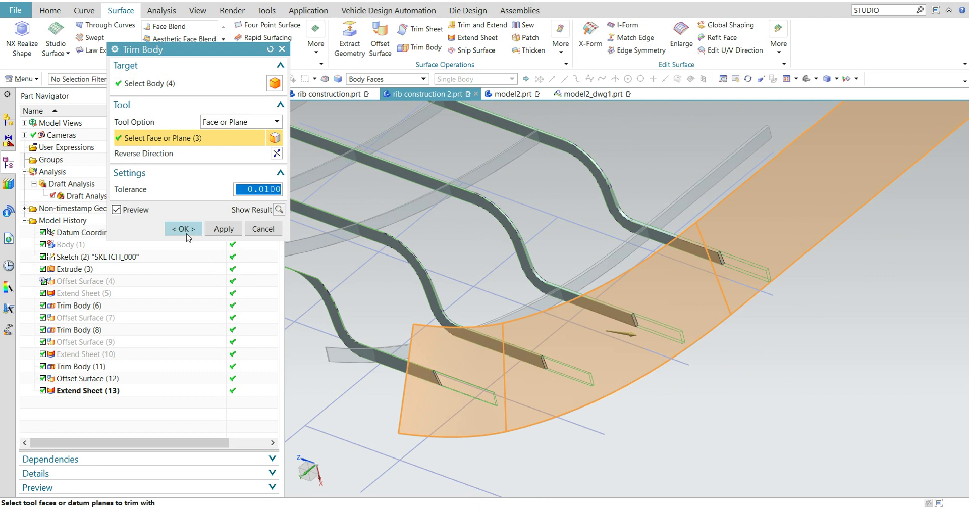
left_click(183, 229)
key("ctrl+f")
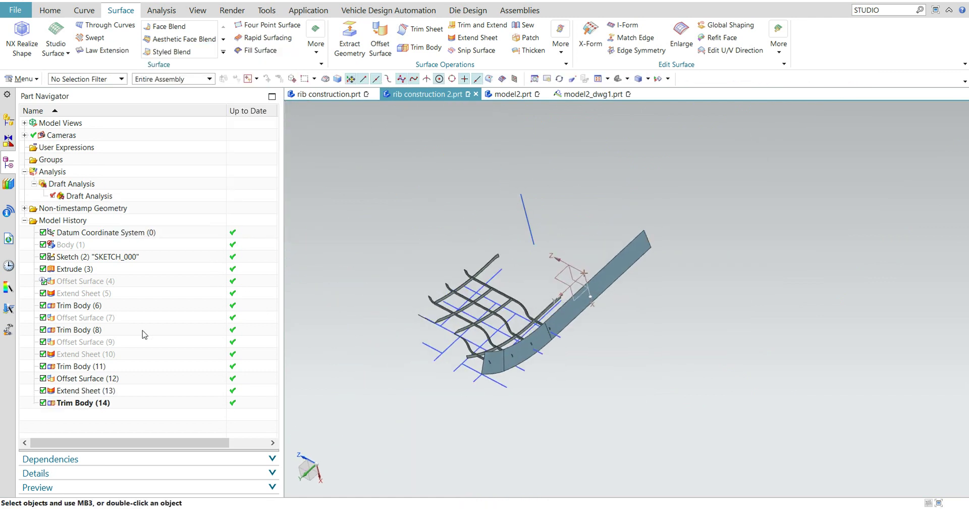
right_click(75, 245)
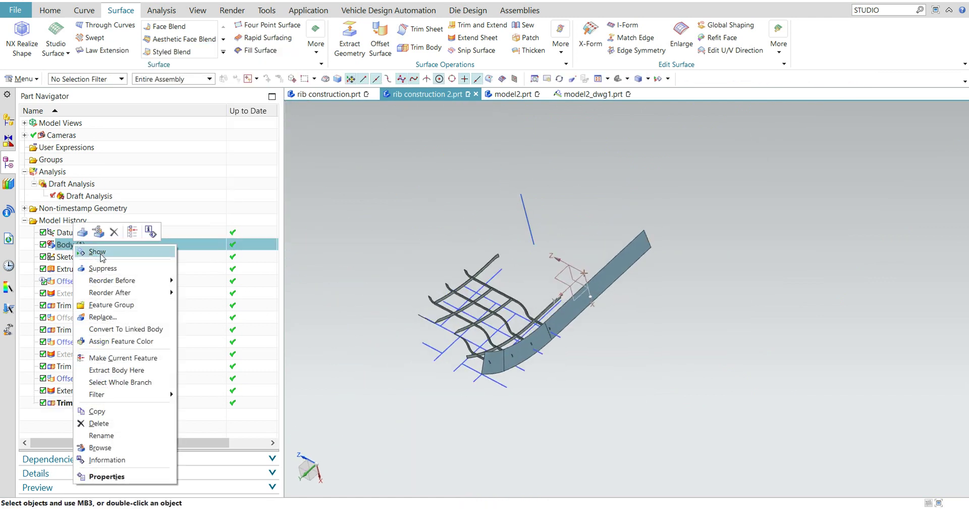
- Show Body (1) again, hide the extended trimming sheet, and start a Unite
left_click(97, 252)
scroll(588, 342, "up", 3)
right_click(583, 294)
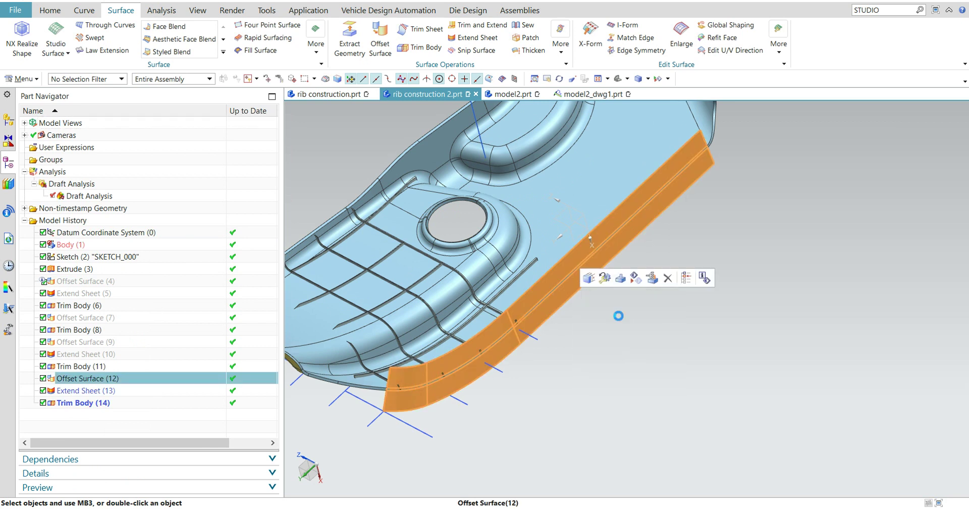
left_click(617, 315)
scroll(677, 422, "down", 5)
middle_click_drag(677, 422, 536, 404)
scroll(533, 394, "up", 1)
scroll(494, 355, "up", 1)
middle_click_drag(500, 353, 317, 344)
scroll(468, 380, "up", 3)
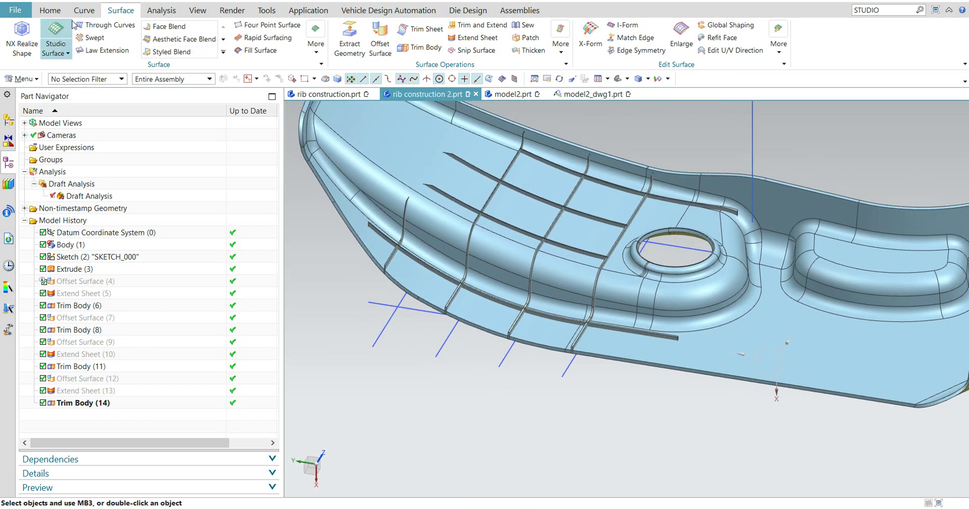
left_click(50, 10)
left_click(197, 39)
- Unite the part body as target with the trimmed rib bodies as tools, creating Unite (15)
left_click(391, 303)
scroll(419, 339, "up", 3)
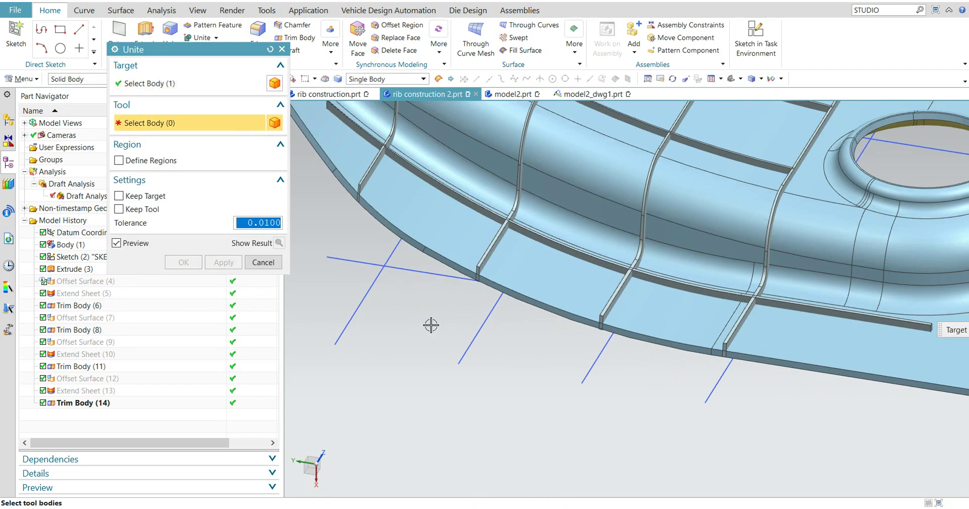
scroll(447, 301, "up", 3)
left_click(538, 198)
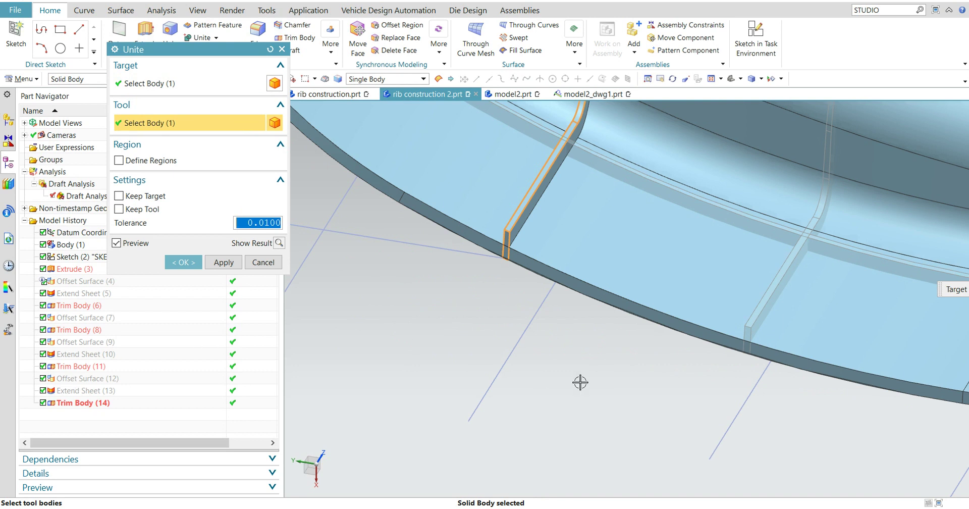
scroll(546, 375, "down", 5)
scroll(554, 421, "up", 3)
left_click(579, 346)
left_click(602, 345)
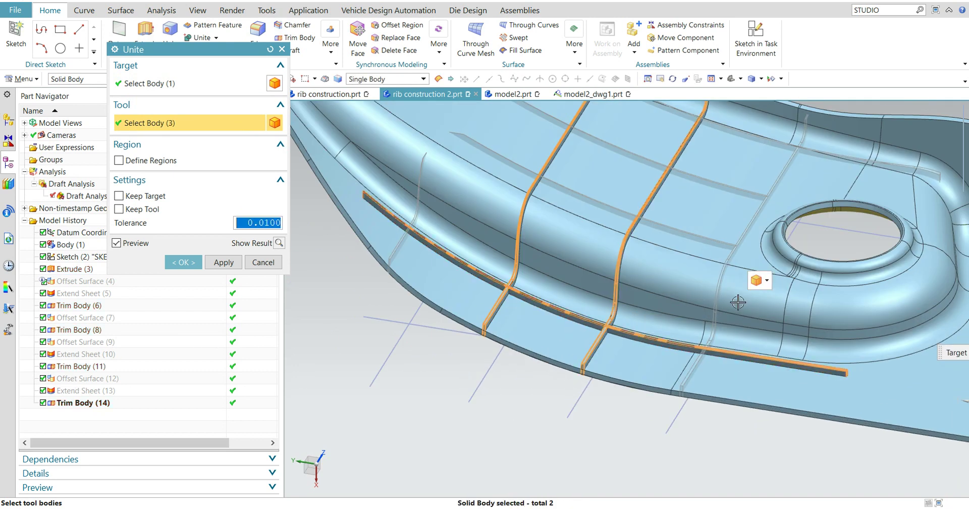
left_click(718, 286)
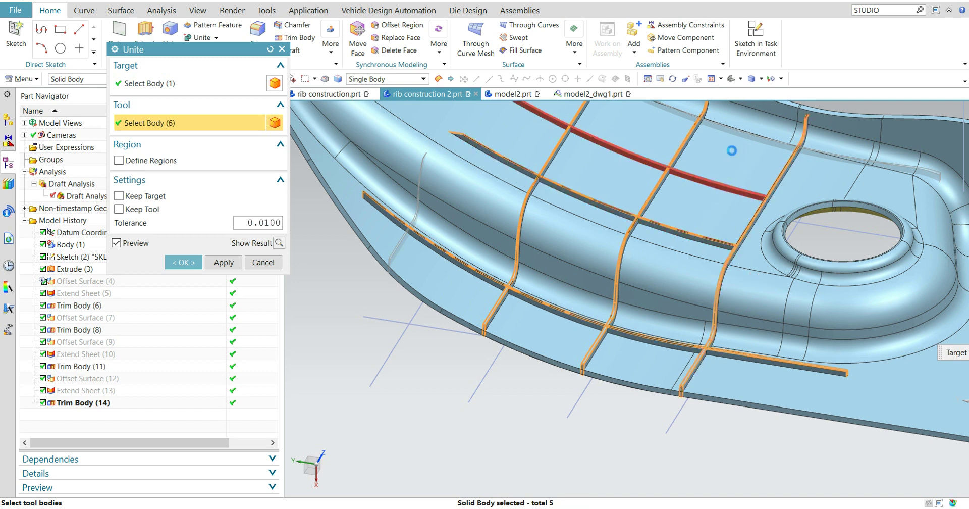
left_click(739, 132)
left_click(408, 226)
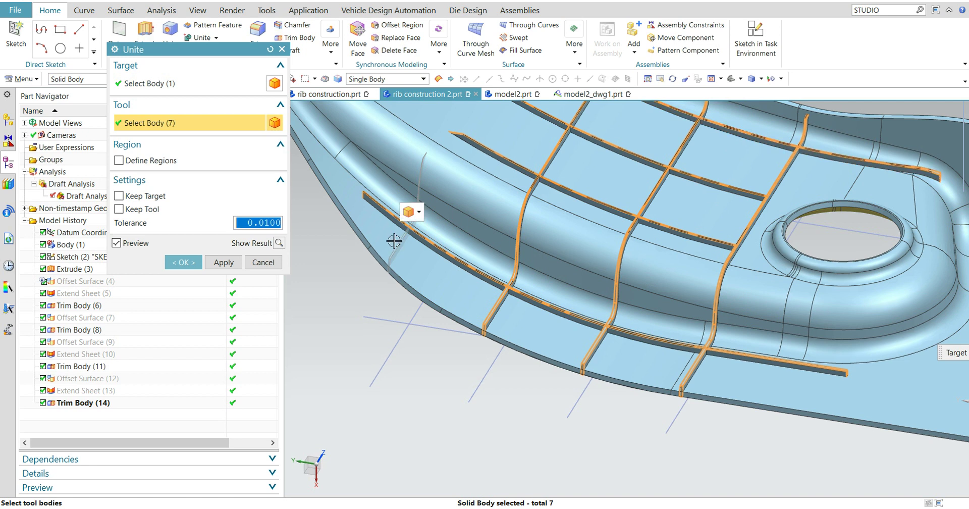
scroll(398, 261, "up", 5)
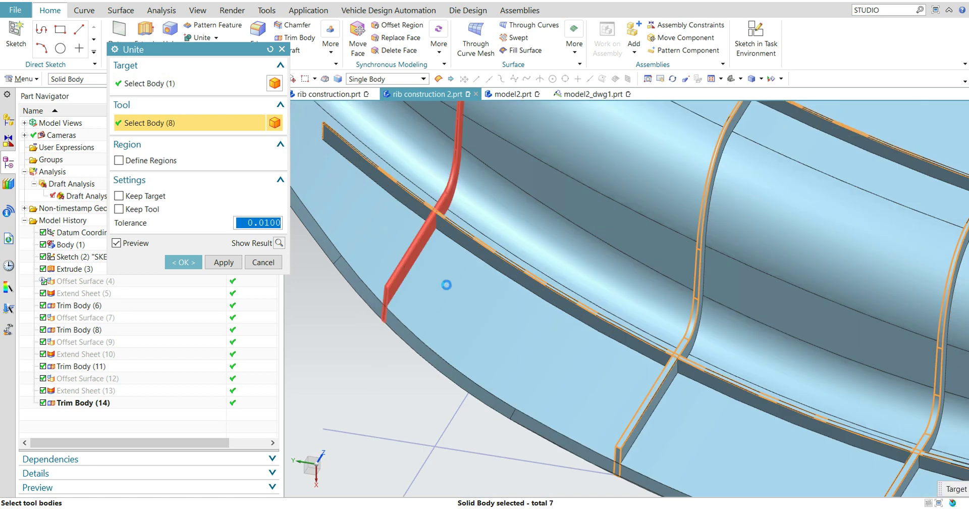
scroll(446, 285, "down", 5)
middle_click_drag(495, 318, 560, 402)
middle_click(461, 362)
middle_click_drag(461, 362, 515, 362)
scroll(516, 362, "up", 2)
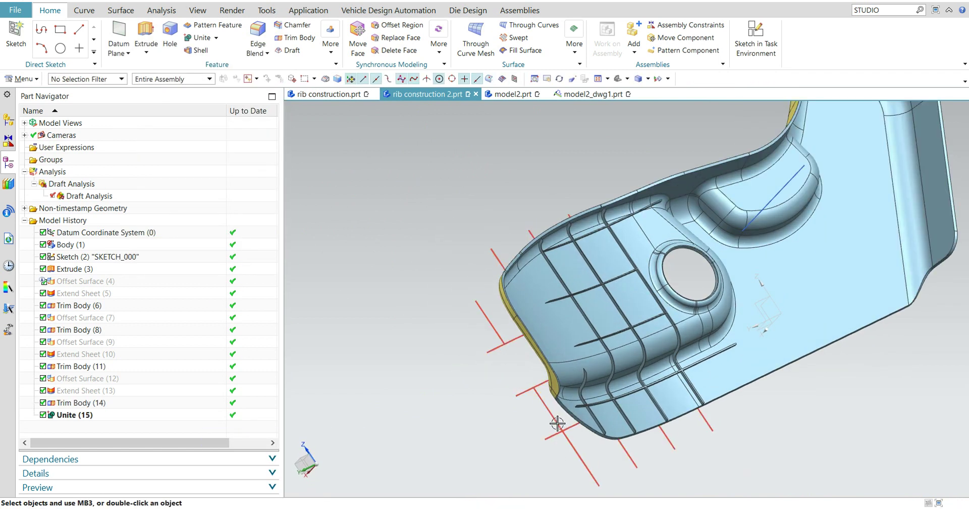
- Hide the red rib sketch Sketch (2) and review the ribbed part from new angles
right_click(556, 426)
left_click(607, 236)
mouse_move(747, 411)
middle_mouse_down()
mouse_move(750, 372)
mouse_move(735, 411)
mouse_move(661, 387)
middle_mouse_up()
scroll(675, 385, "down", 3)
middle_click_drag(705, 429, 659, 389)
scroll(714, 404, "up", 3)
scroll(651, 417, "down", 2)
scroll(683, 424, "up", 3)
scroll(678, 386, "up", 2)
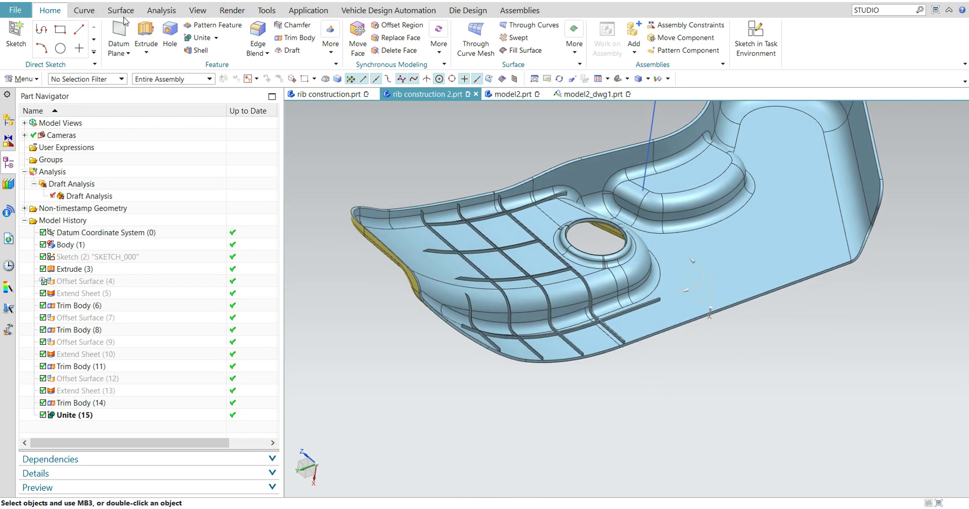
left_click(146, 12)
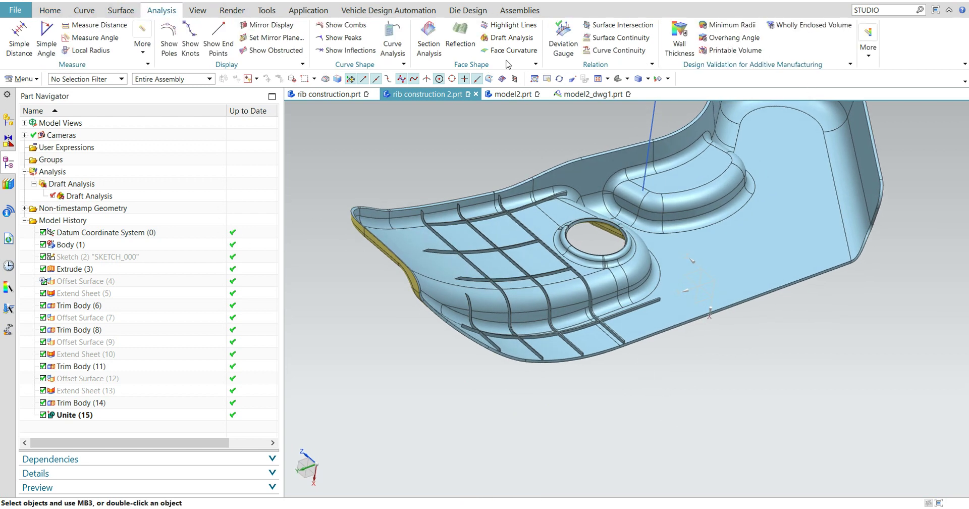
- Run a draft analysis on the body and rib faces along the vertical vector at a 3° limit
scroll(674, 396, "down", 1)
scroll(666, 394, "down", 2)
scroll(667, 394, "up", 2)
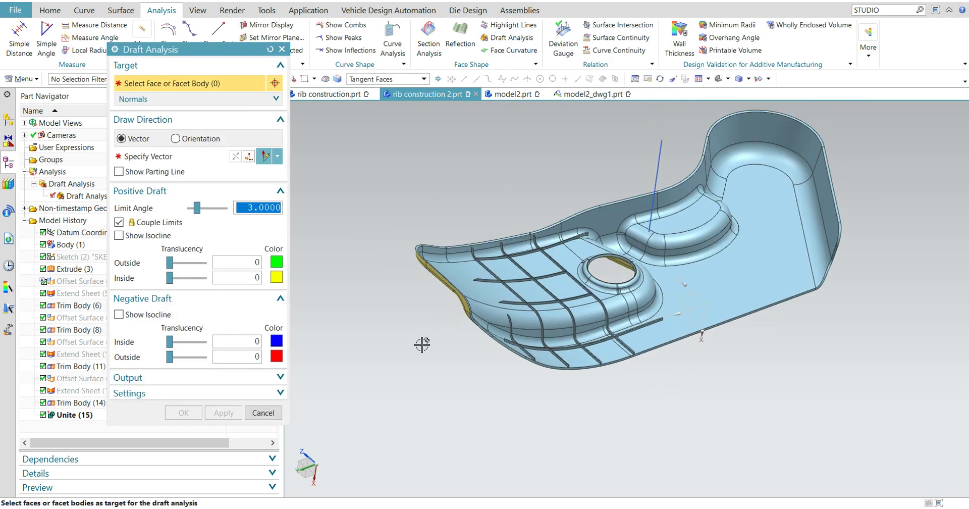
scroll(458, 311, "up", 2)
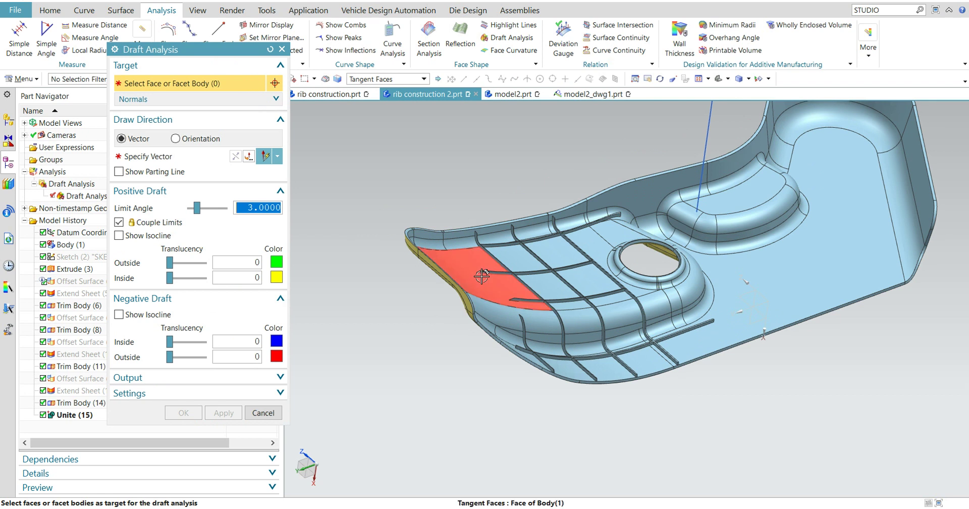
left_click(70, 244)
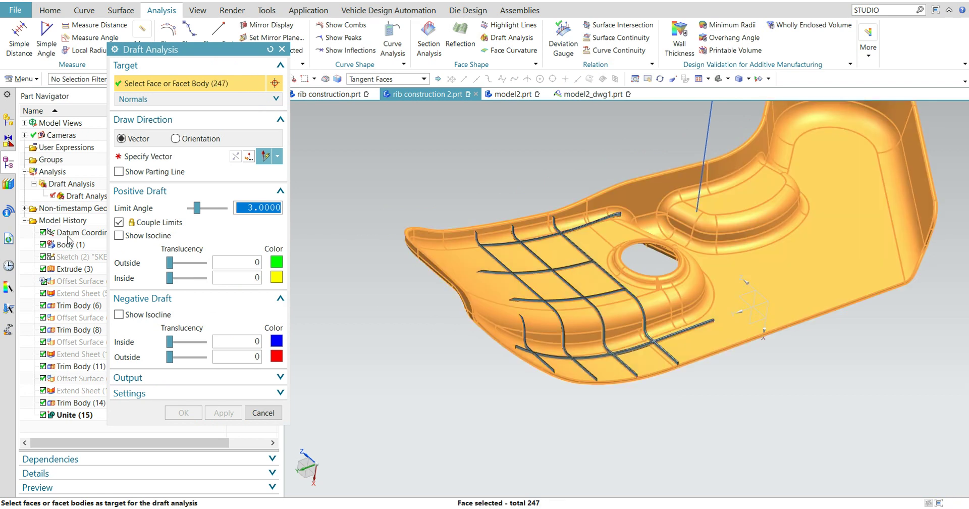
left_click(74, 415)
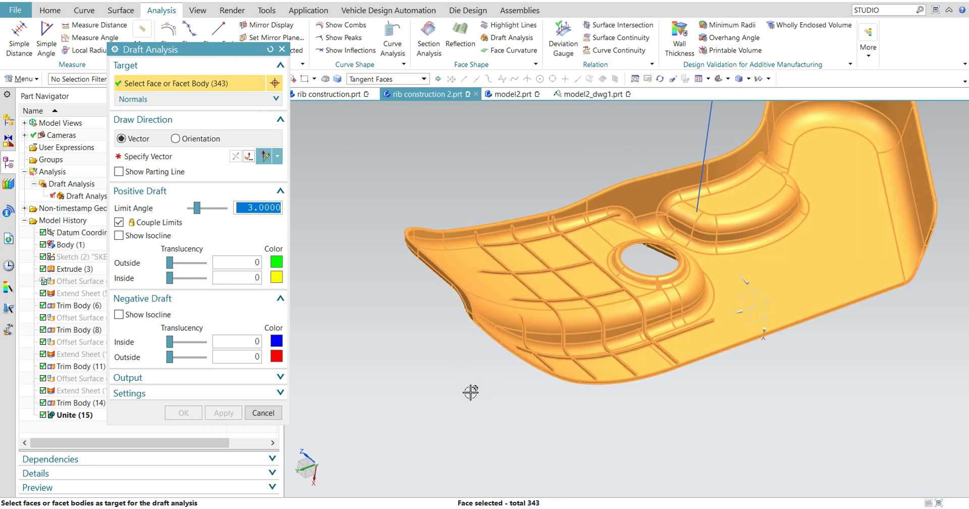
left_click(166, 158)
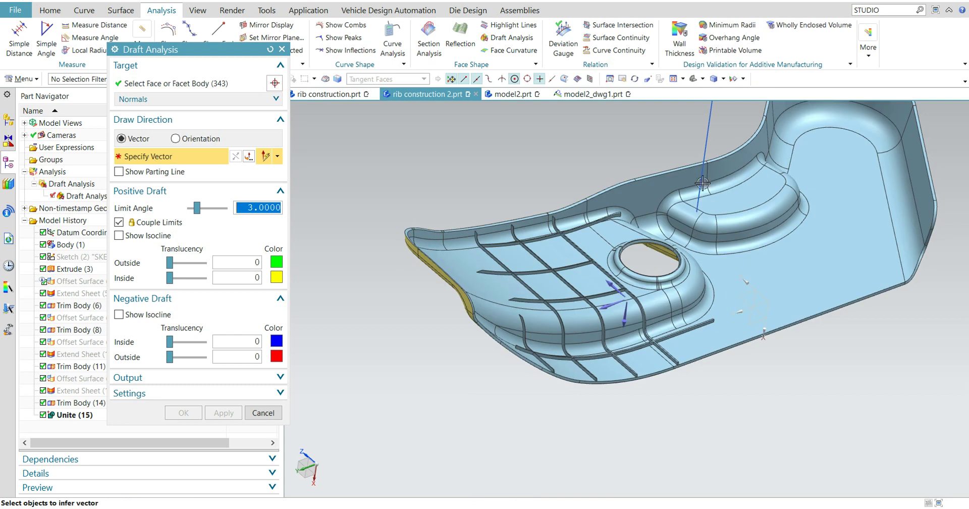
scroll(701, 184, "up", 3)
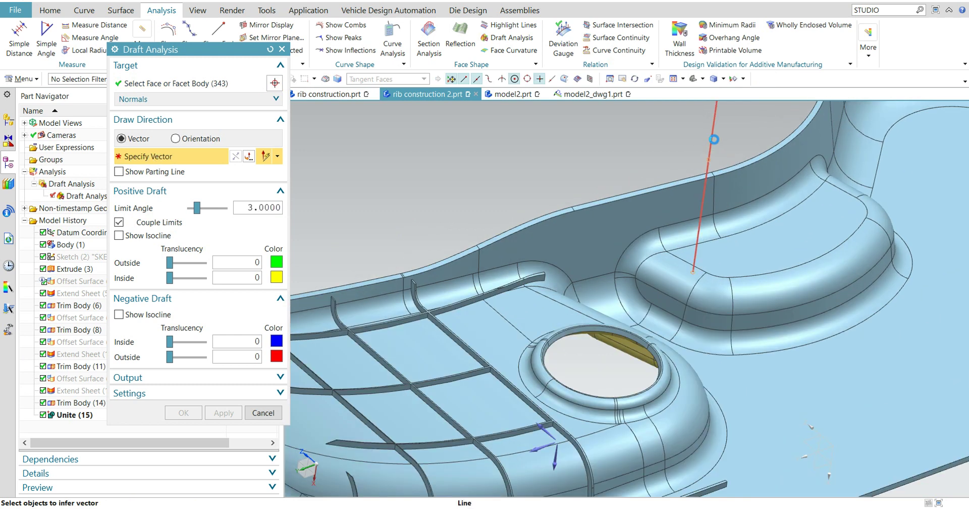
left_click(714, 140)
- Orbit the analysed part to inspect the green faces, red side walls and yellow ribs
scroll(733, 171, "down", 5)
middle_click_drag(736, 324, 716, 343)
scroll(736, 312, "up", 5)
mouse_move(735, 312)
middle_mouse_down()
mouse_move(606, 301)
mouse_move(564, 412)
middle_mouse_up()
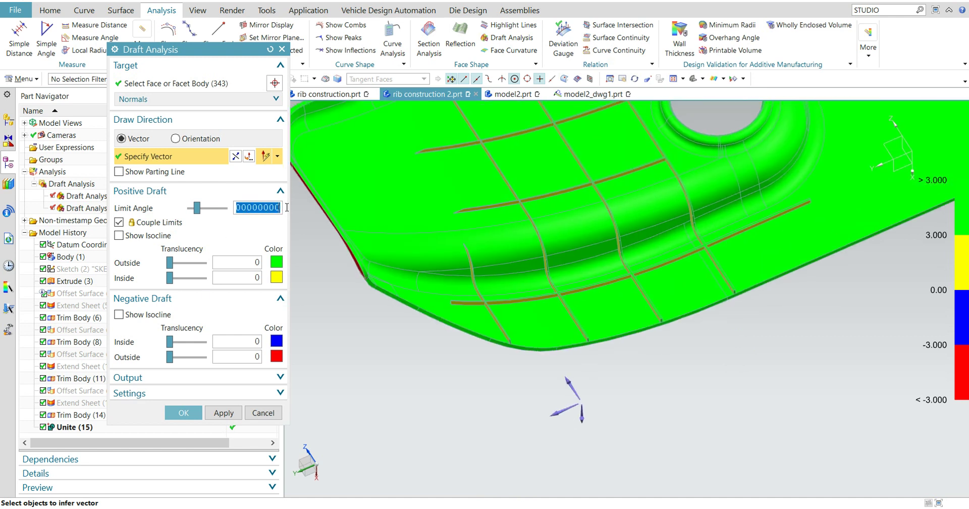
scroll(666, 400, "up", 3)
scroll(661, 304, "up", 4)
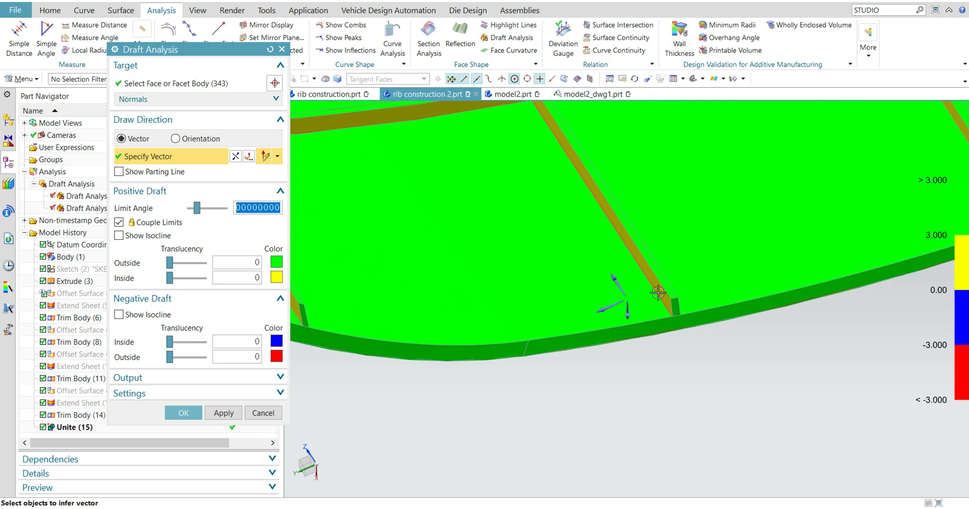
scroll(660, 296, "up", 4)
scroll(636, 292, "down", 10)
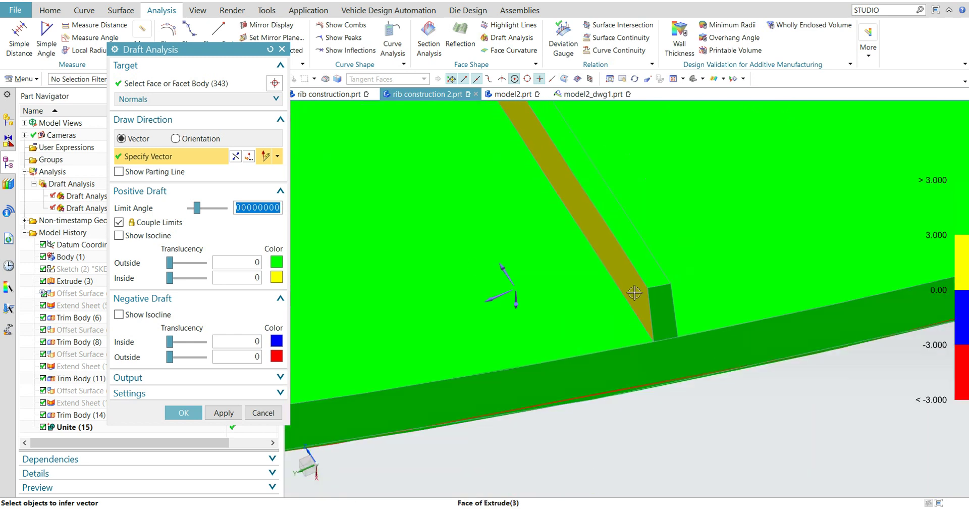
middle_click_drag(715, 364, 735, 347)
scroll(634, 277, "up", 6)
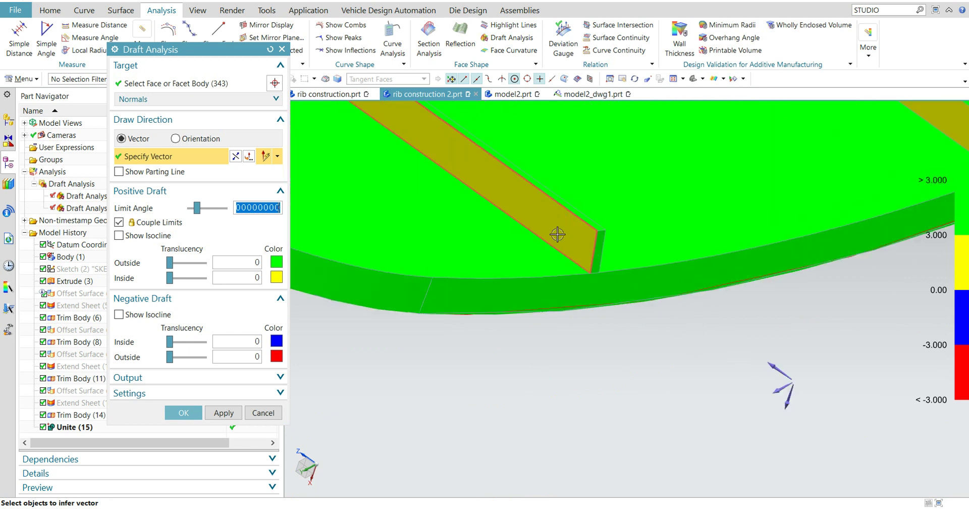
scroll(563, 227, "down", 3)
middle_click_drag(554, 290, 495, 336)
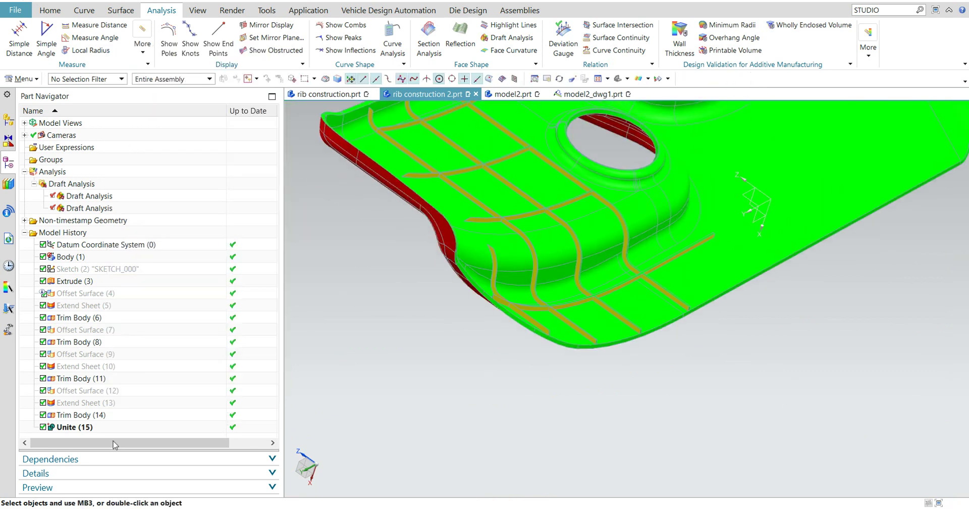
- Delete the duplicate draft analysis and change the remaining one's limit angle to 0.45°
left_click(82, 199)
key("Delete")
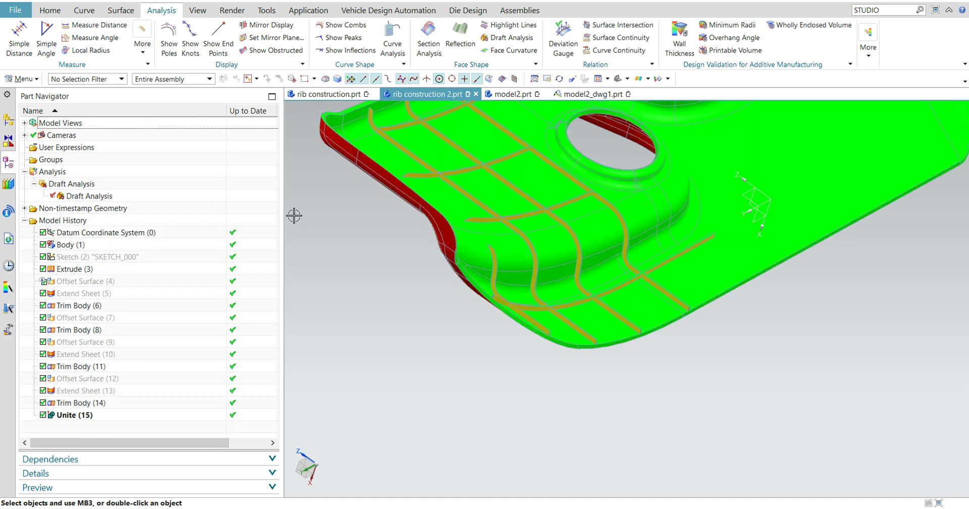
double_click(101, 196)
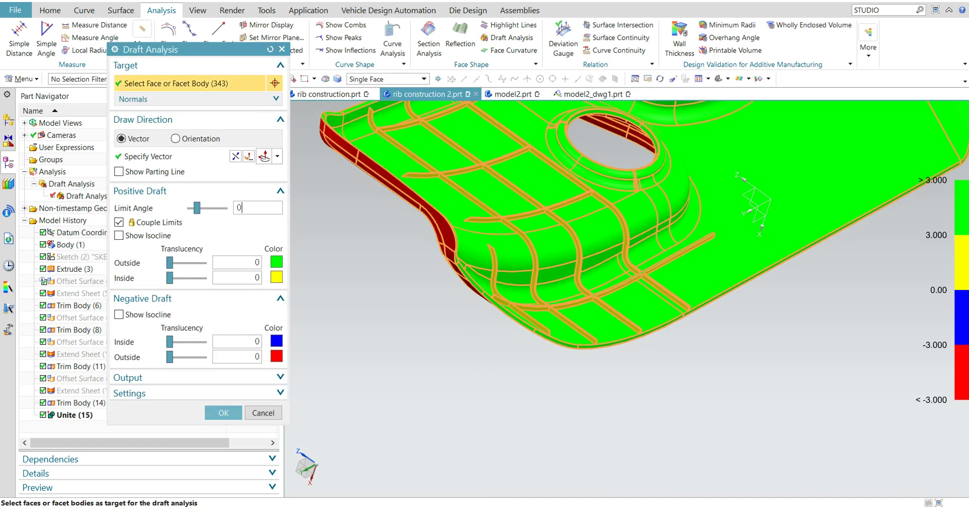
key("Return")
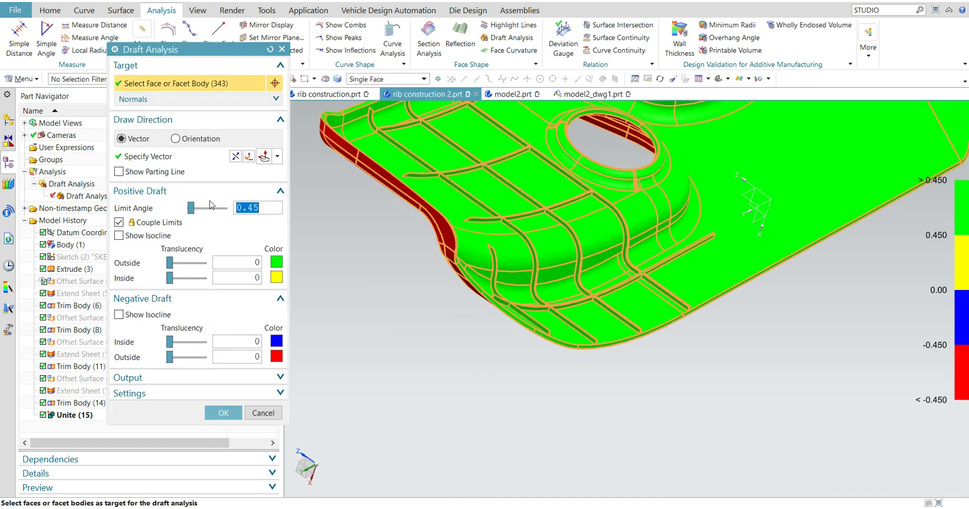
left_click(223, 413)
scroll(535, 302, "up", 8)
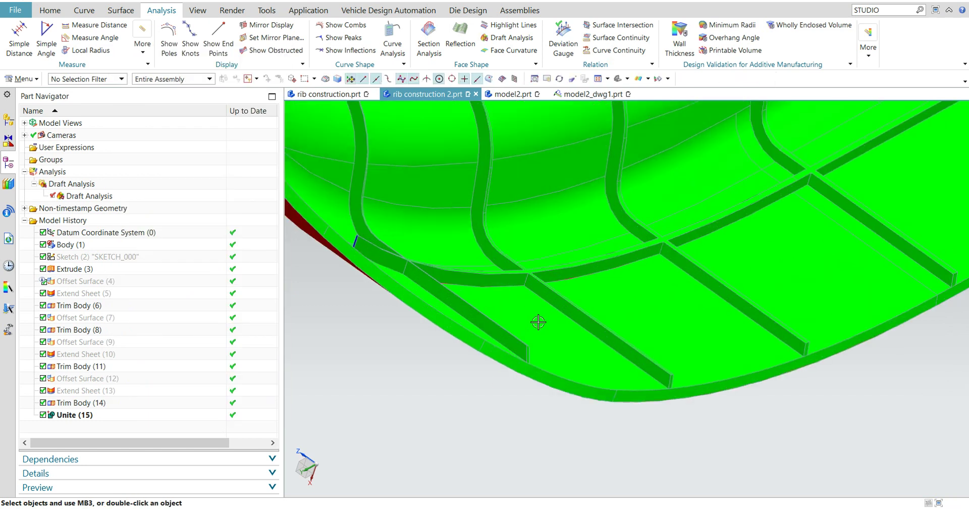
scroll(532, 293, "down", 8)
middle_click_drag(545, 325, 582, 249)
left_click(637, 364)
middle_click_drag(637, 363, 673, 372)
middle_click_drag(673, 372, 731, 279, "shift")
scroll(559, 303, "up", 8)
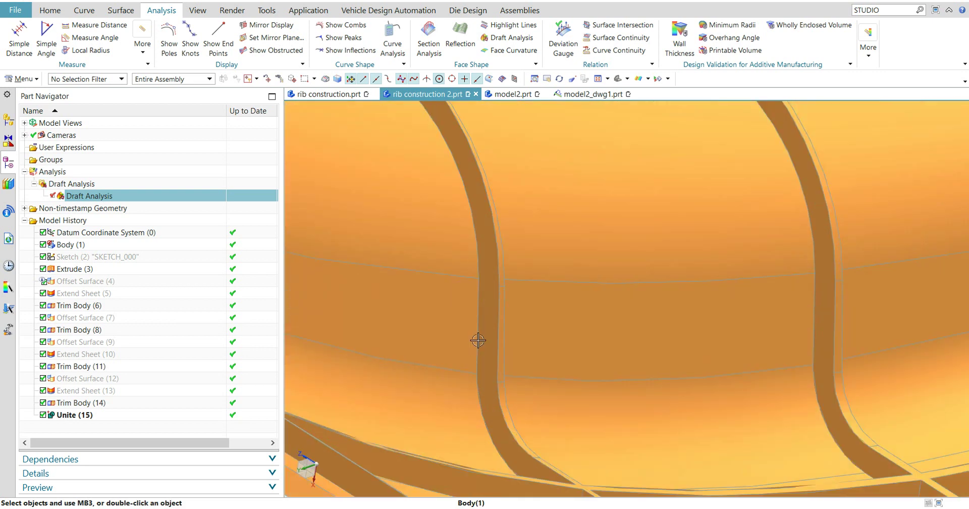
key("Escape")
scroll(400, 318, "down", 8)
middle_click_drag(555, 343, 633, 403)
middle_click_drag(645, 404, 703, 422, "shift")
scroll(547, 217, "up", 4)
middle_click_drag(525, 197, 565, 166, "shift")
scroll(668, 174, "down", 1)
scroll(647, 149, "down", 5)
scroll(609, 201, "up", 7)
scroll(610, 200, "down", 3)
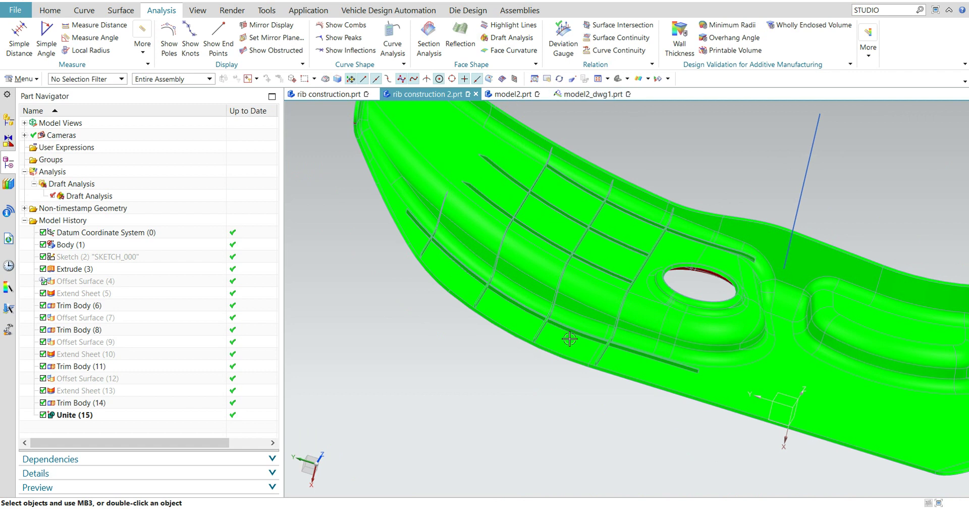
scroll(578, 314, "down", 4)
scroll(695, 170, "down", 1)
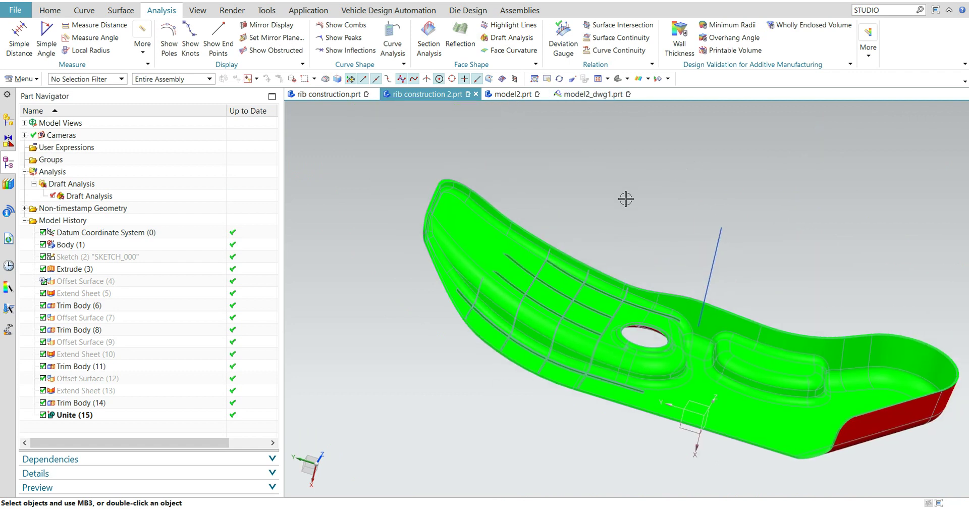
middle_click_drag(626, 197, 678, 176)
scroll(597, 226, "up", 3)
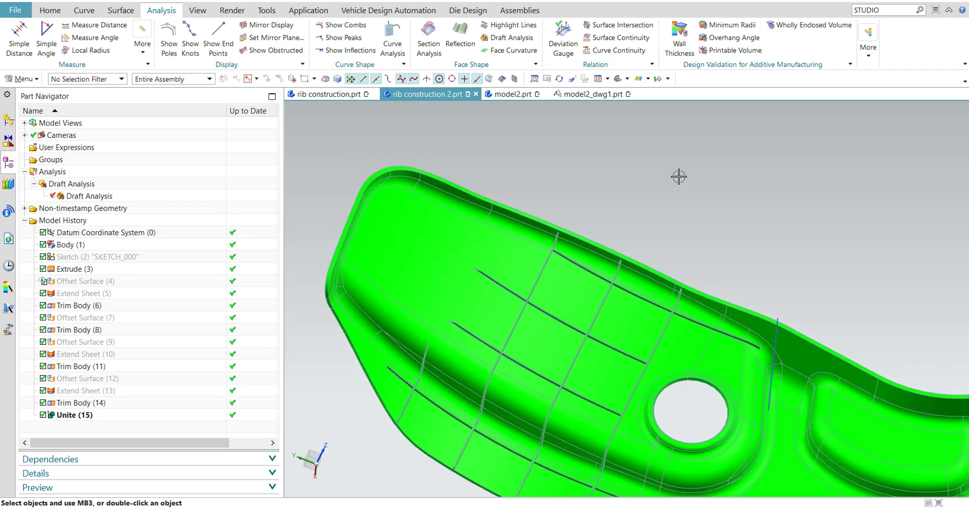